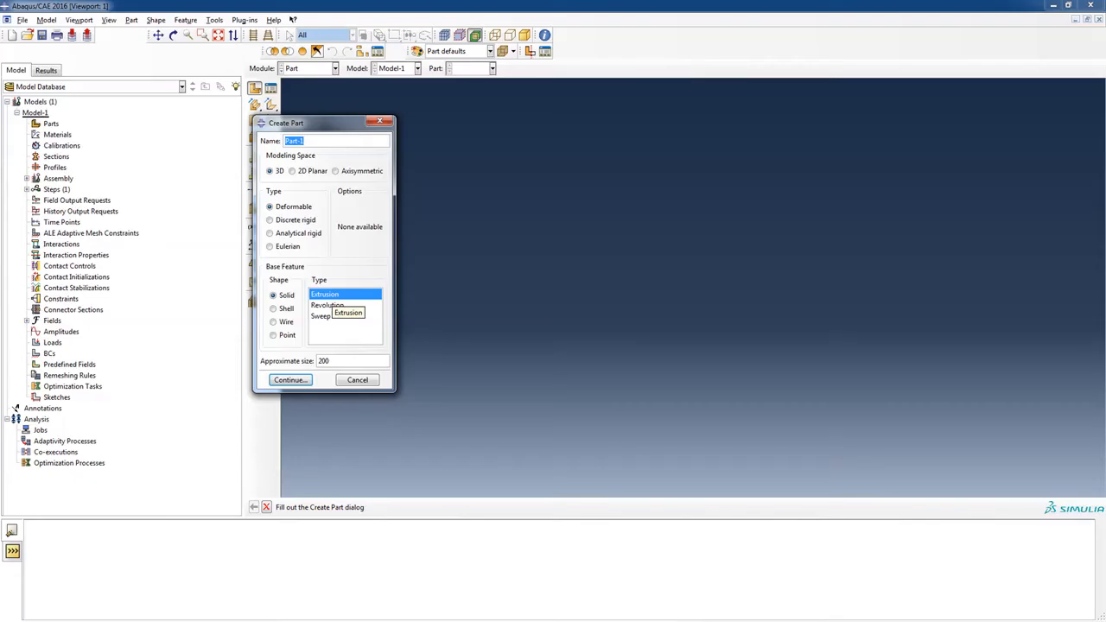
# Step: Create a 3D deformable solid extrusion part with approximate size 200 and place sketch points at the four corners (±10, ±10)
pyautogui.press('Return')
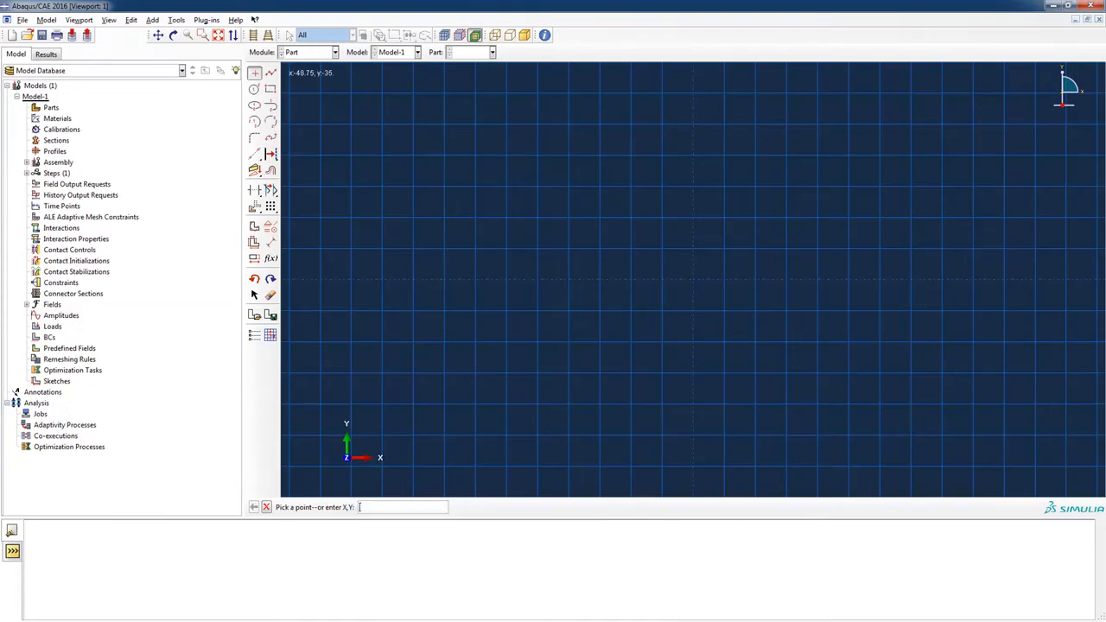
pyautogui.write('10,10')
pyautogui.press('Return')
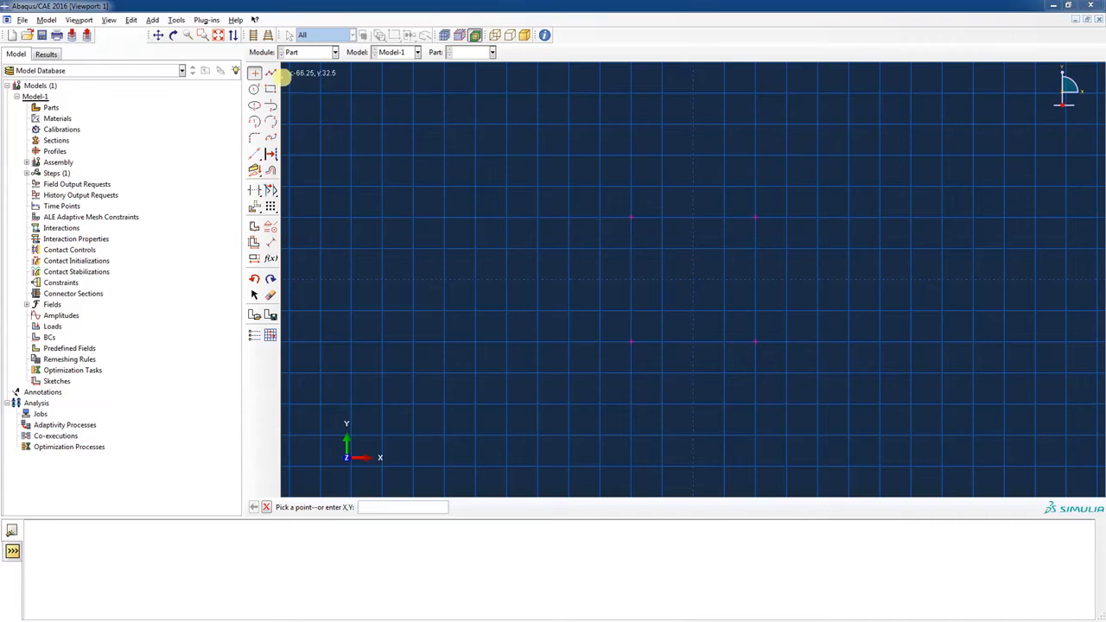
# Step: Connect the four corner points with lines to form a closed square around the origin
pyautogui.click(271, 73)
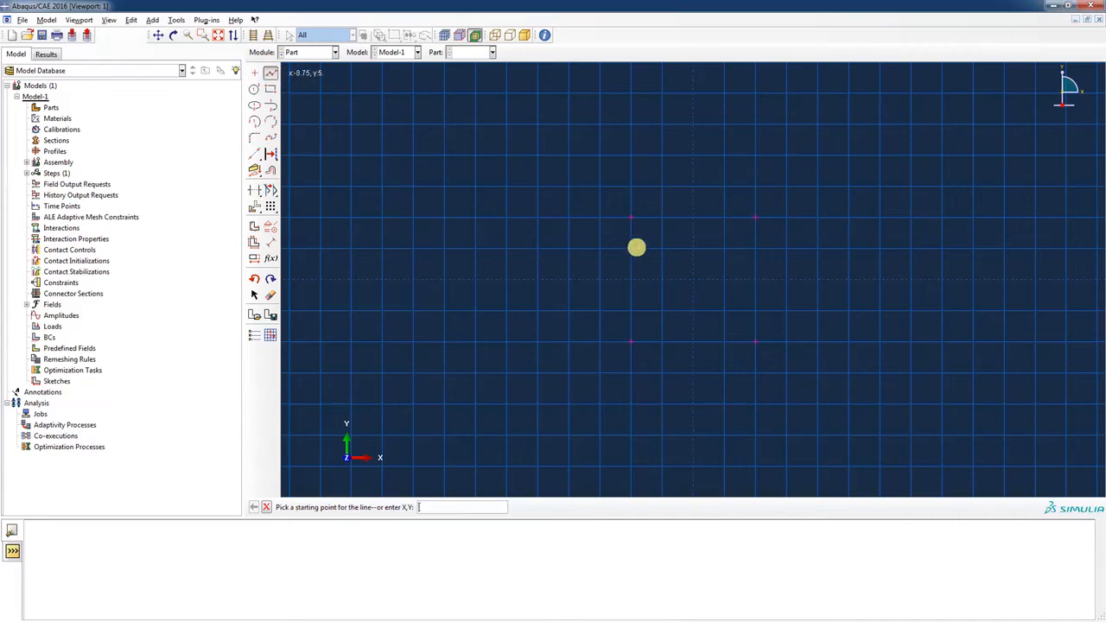
pyautogui.click(631, 217)
pyautogui.click(632, 339)
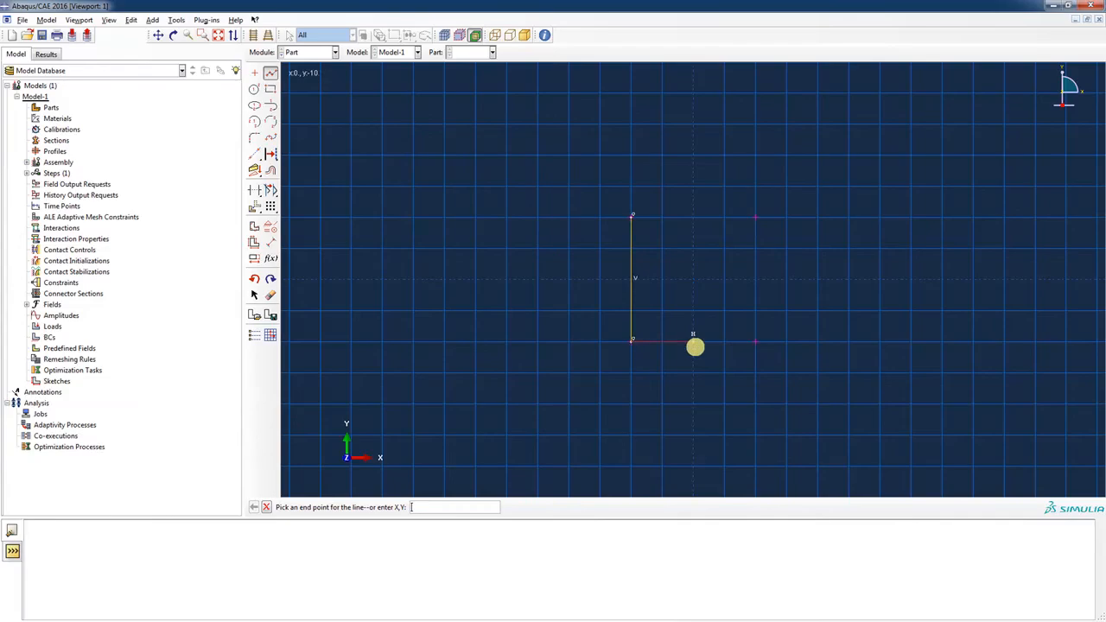
pyautogui.click(756, 339)
pyautogui.click(754, 217)
pyautogui.click(631, 216)
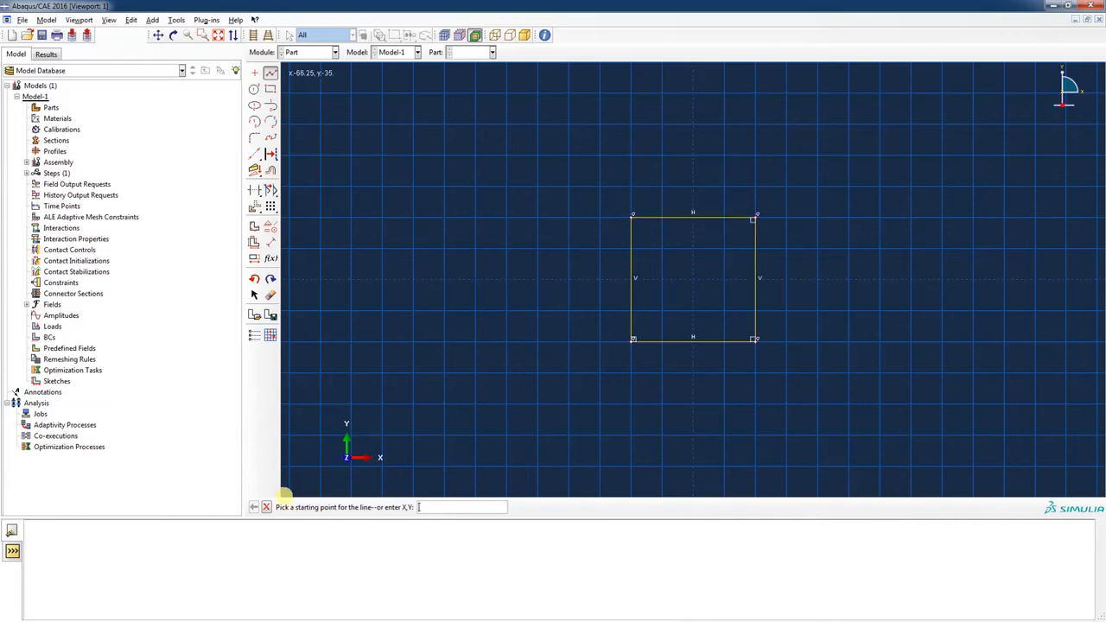
pyautogui.click(266, 507)
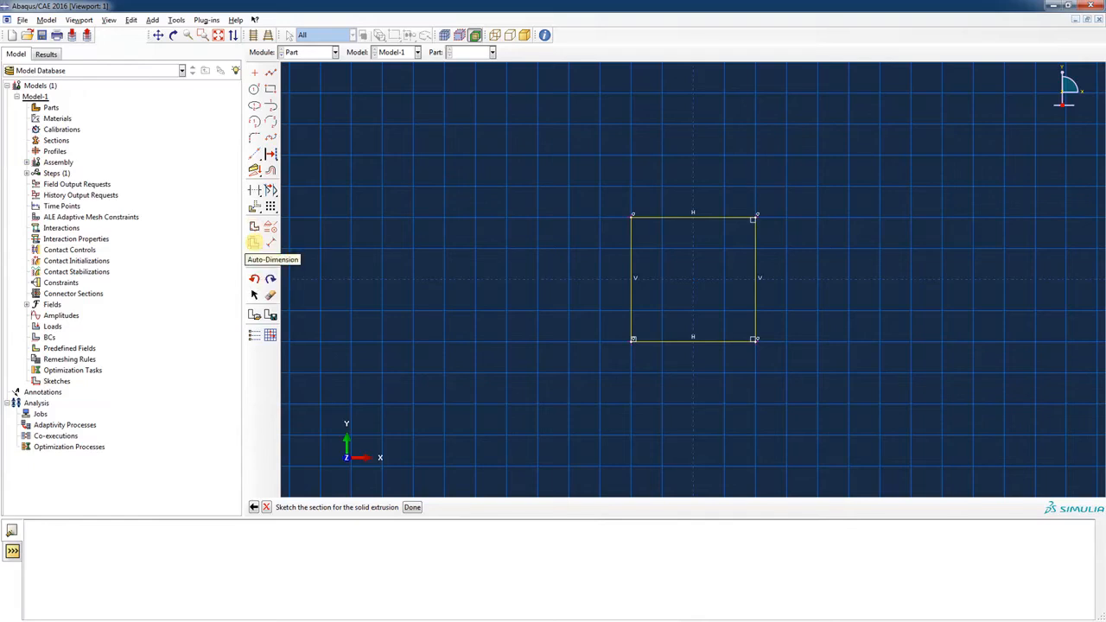
# Step: Auto-dimension the four edges of the square
pyautogui.click(253, 243)
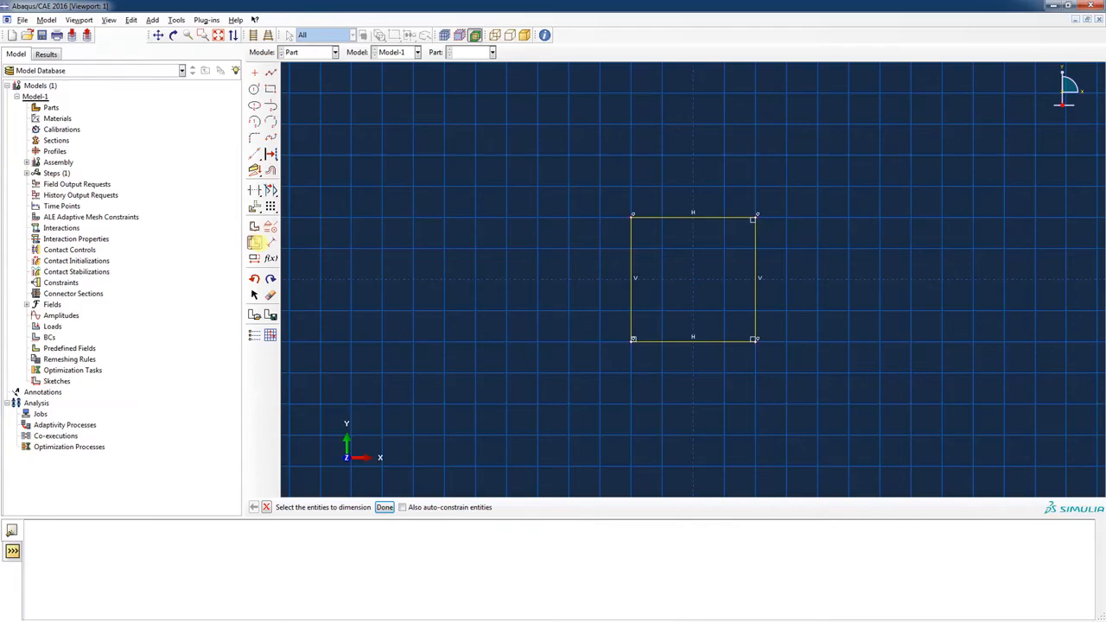
pyautogui.click(696, 217)
pyautogui.click(630, 265)
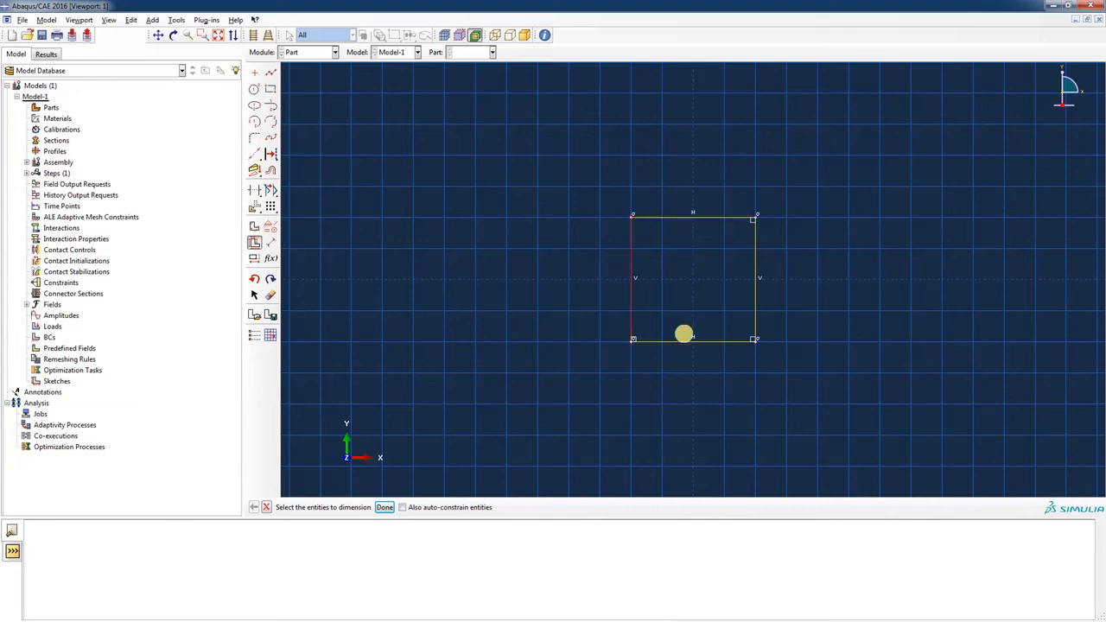
pyautogui.click(680, 338)
pyautogui.click(759, 275)
pyautogui.click(723, 219)
pyautogui.click(385, 507)
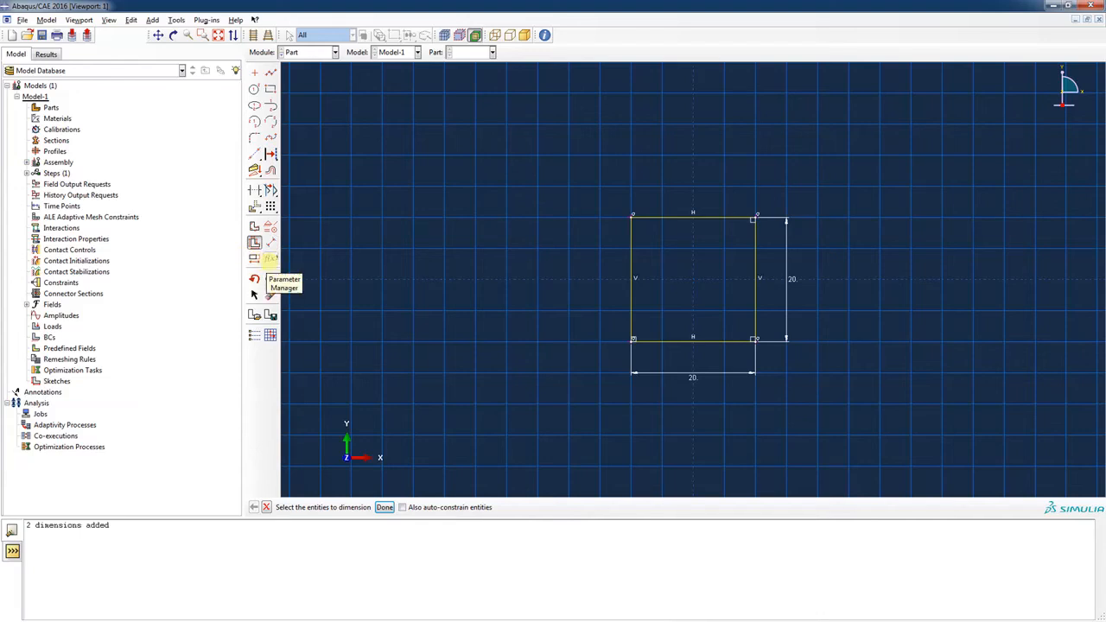
# Step: Create a parameter from the square's horizontal dimension in the Parameter Manager
pyautogui.click(271, 258)
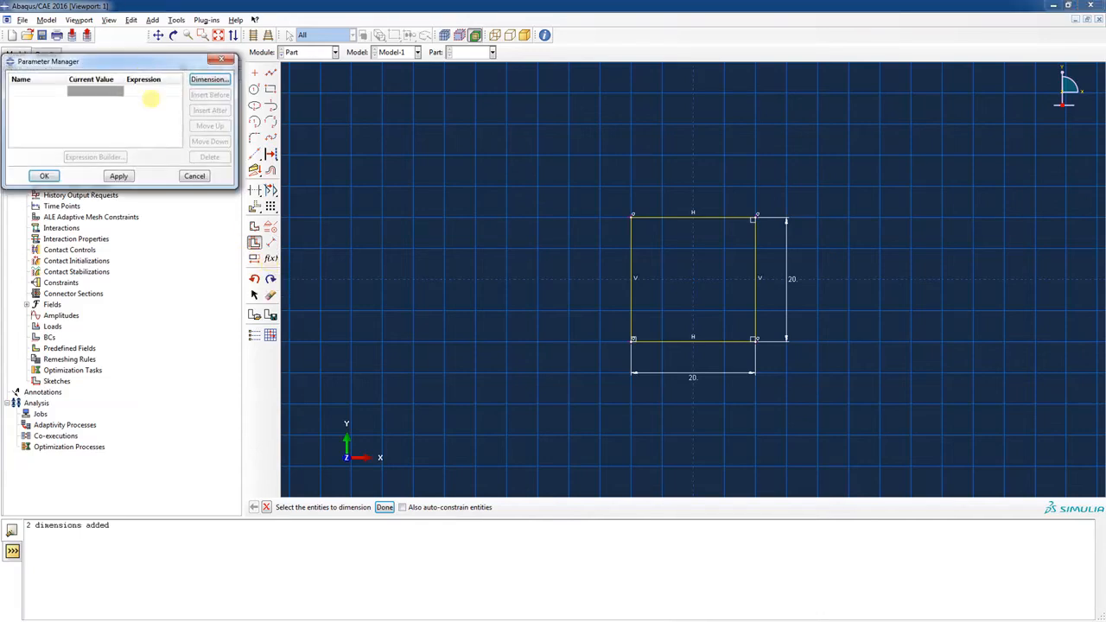
pyautogui.moveTo(138, 66); pyautogui.dragTo(383, 249)
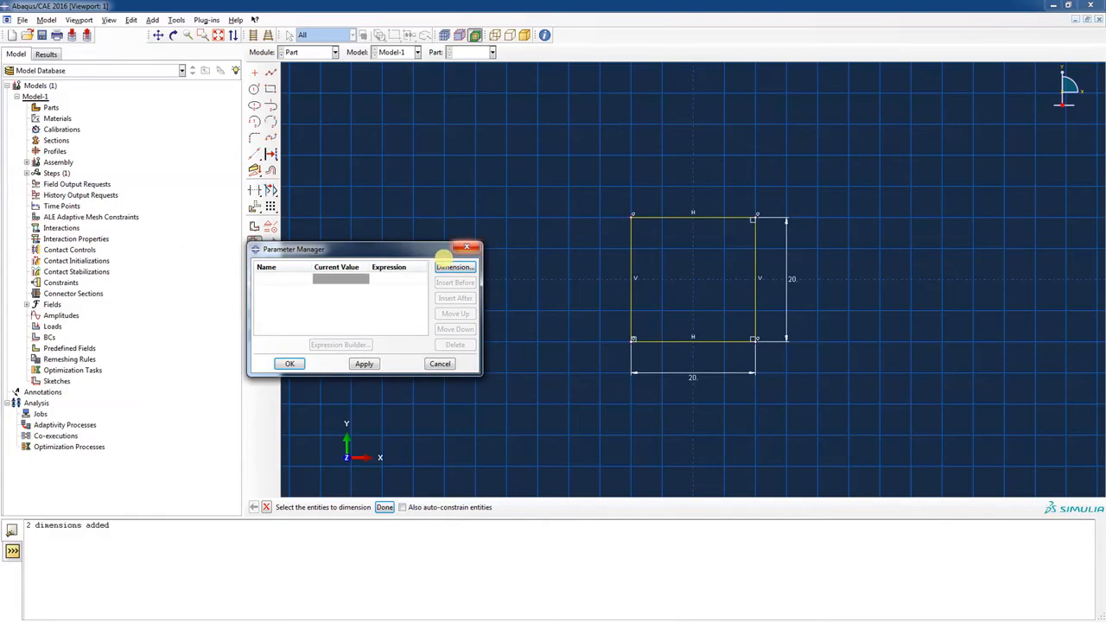
pyautogui.click(454, 267)
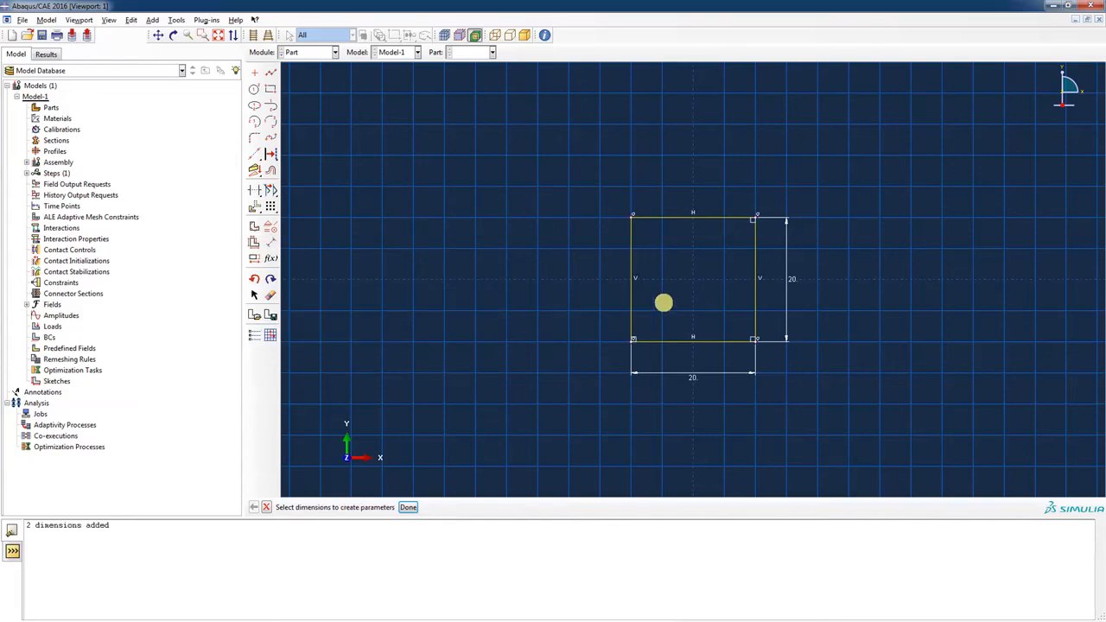
pyautogui.click(679, 373)
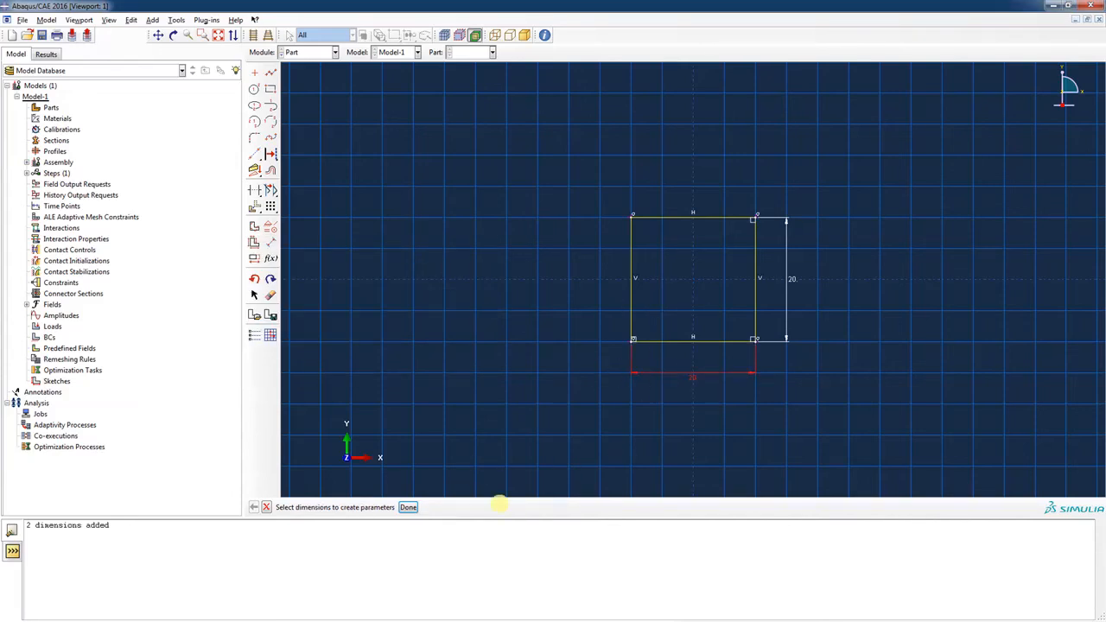
pyautogui.click(408, 508)
pyautogui.click(296, 279)
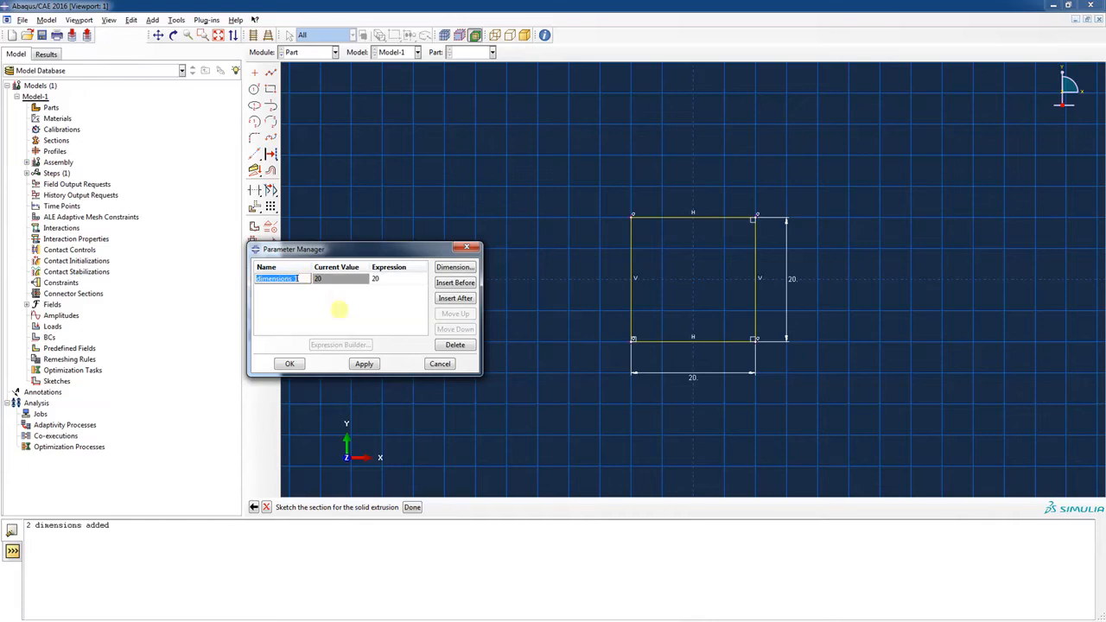
# Step: Set the horizontal dimension parameter's expression to 10 and apply it to the sketch
pyautogui.click(383, 277)
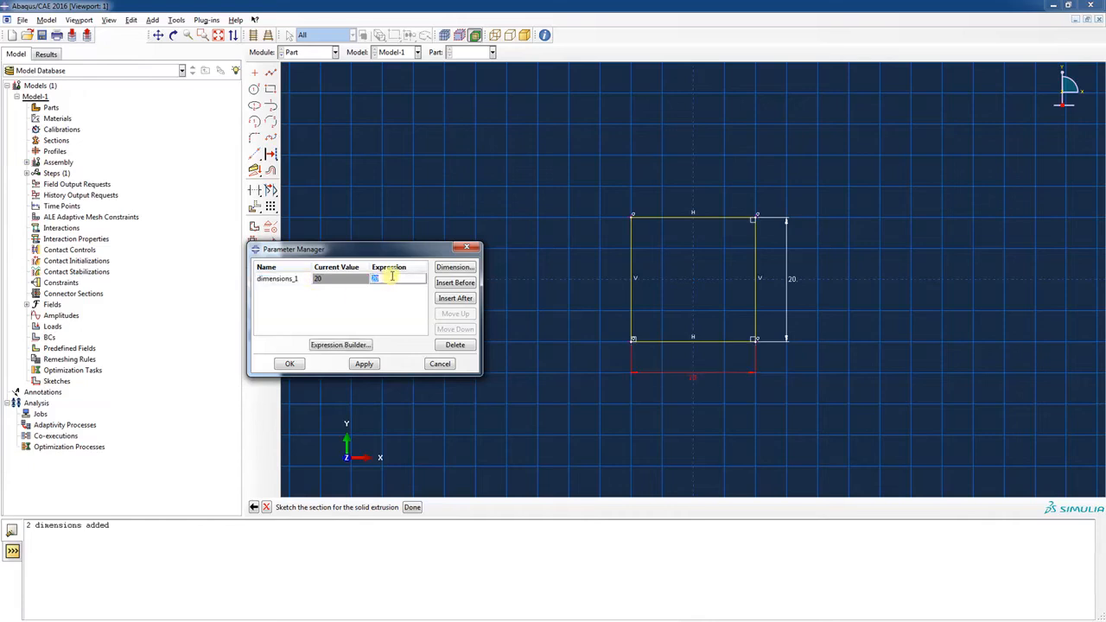
pyautogui.press('BackSpace')
pyautogui.write('10')
pyautogui.click(389, 273)
pyautogui.click(364, 364)
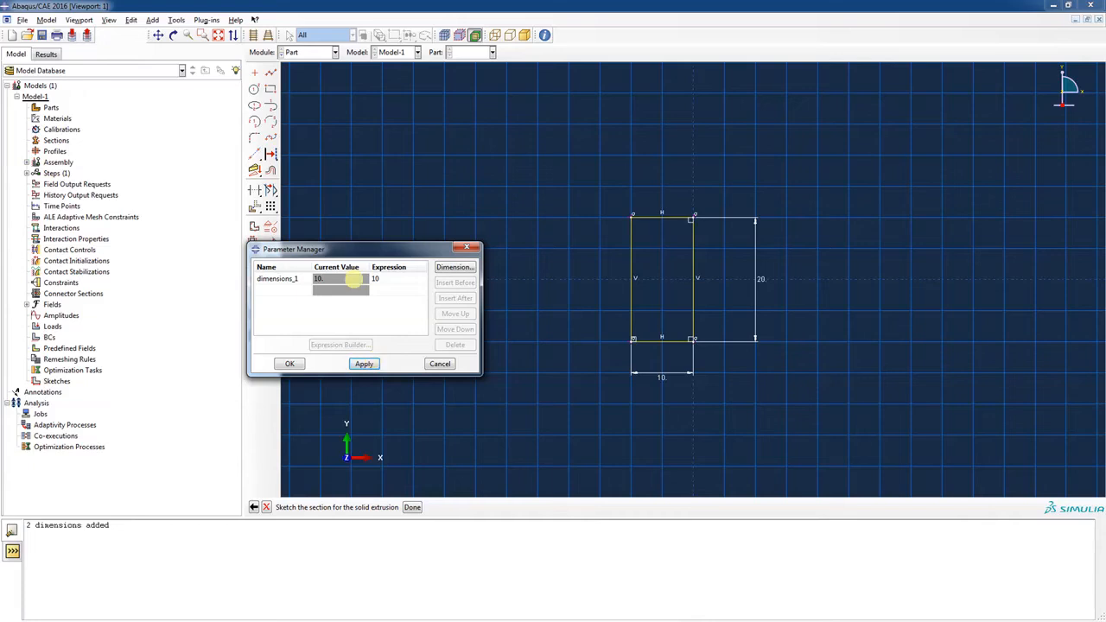
# Step: Set the horizontal dimension parameter's expression to 20 and apply it
pyautogui.click(400, 274)
pyautogui.press('BackSpace')
pyautogui.write('20')
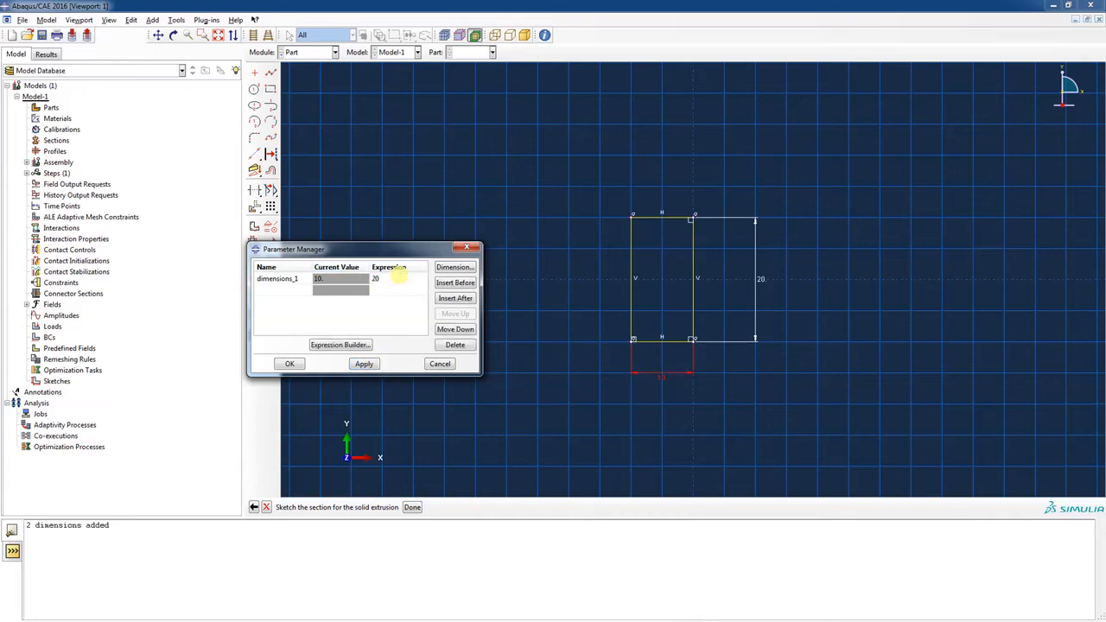
pyautogui.click(364, 363)
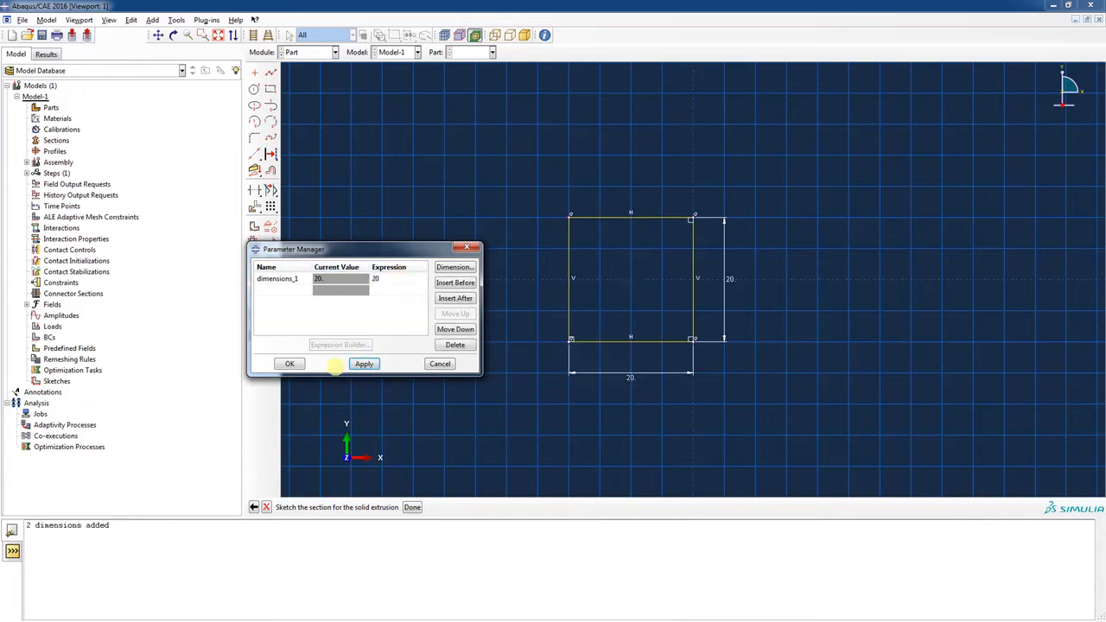
pyautogui.click(289, 363)
# Step: Add a second parameter linked to the square's vertical dimension
pyautogui.click(454, 267)
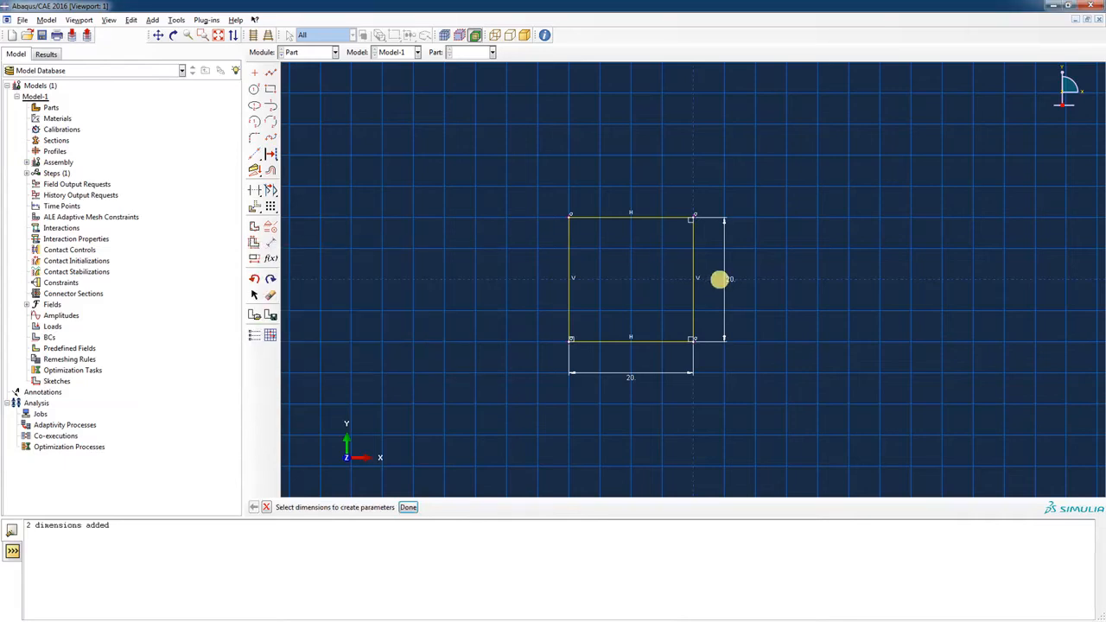
pyautogui.click(726, 279)
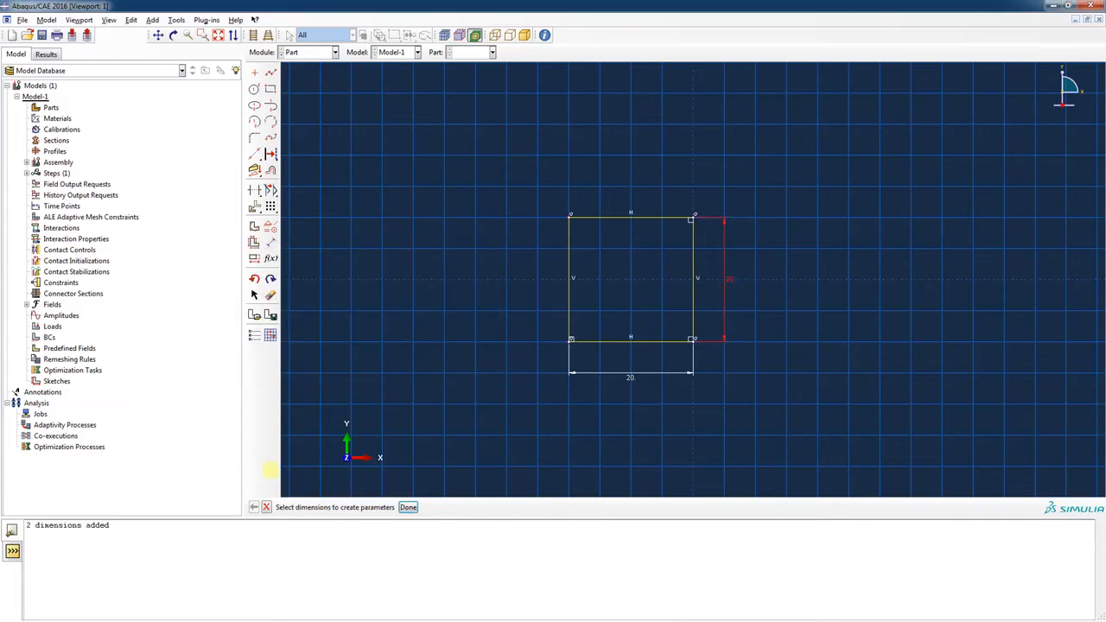
pyautogui.click(409, 507)
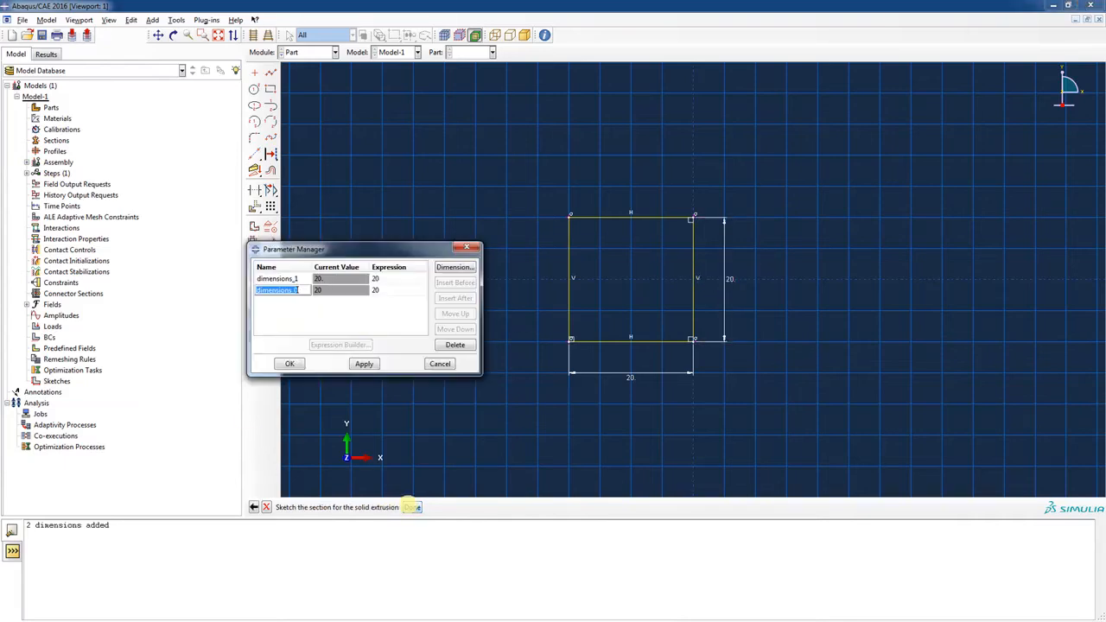
# Step: Clear the vertical dimension parameter's expression and examine the parameters and operators offered in the Expression Builder
pyautogui.click(386, 290)
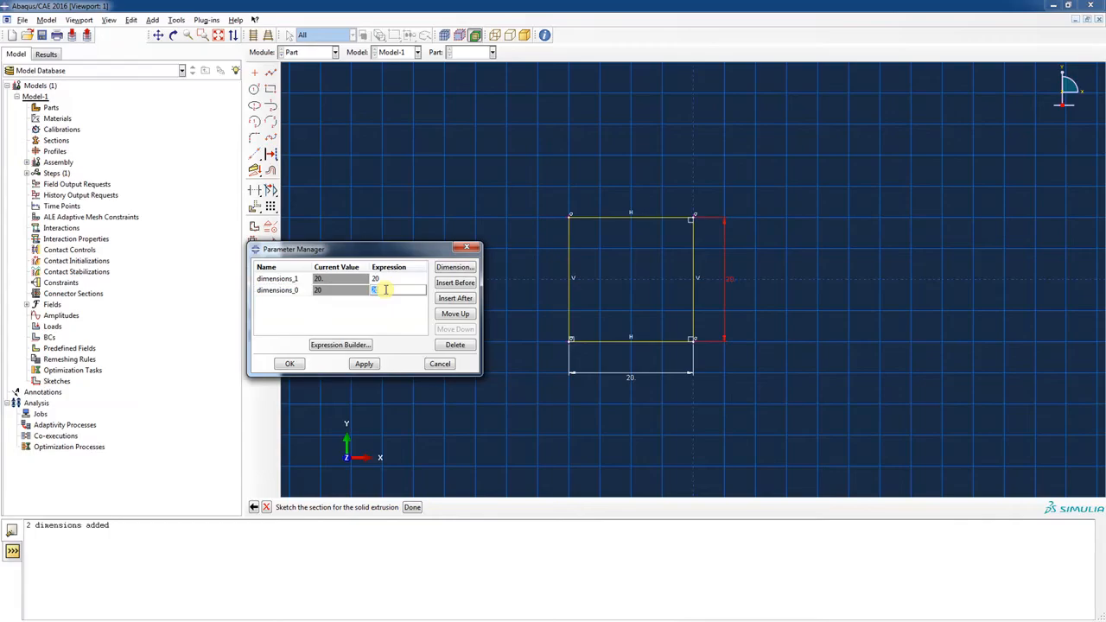
pyautogui.press('BackSpace')
pyautogui.click(320, 344)
pyautogui.moveTo(669, 330)
pyautogui.mouseDown()
pyautogui.moveTo(671, 386)
pyautogui.moveTo(669, 322)
pyautogui.mouseUp()
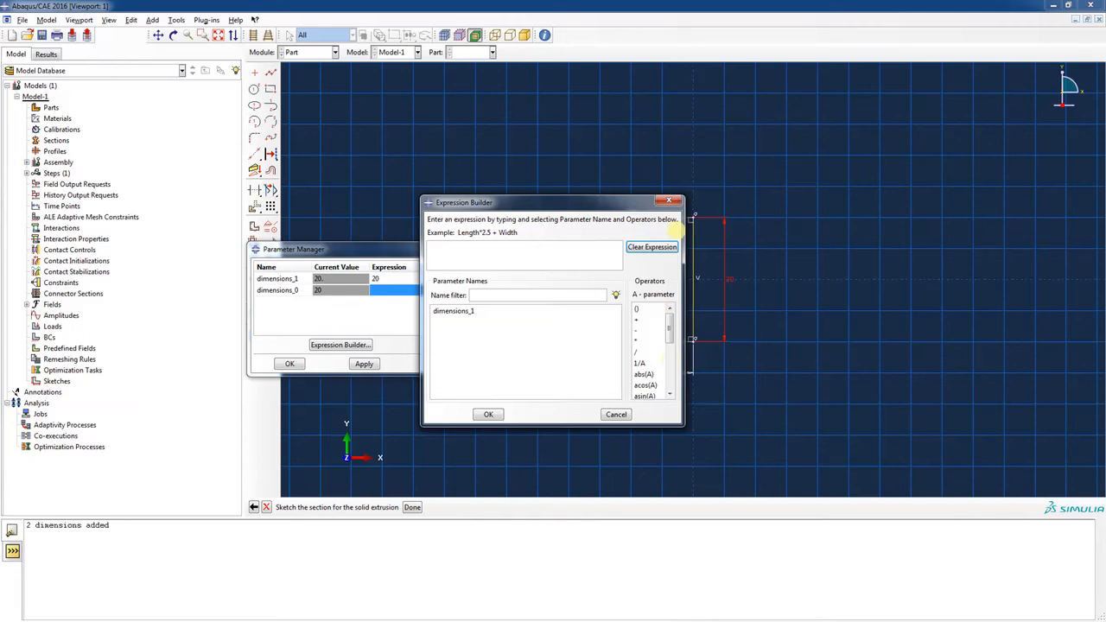
pyautogui.click(669, 200)
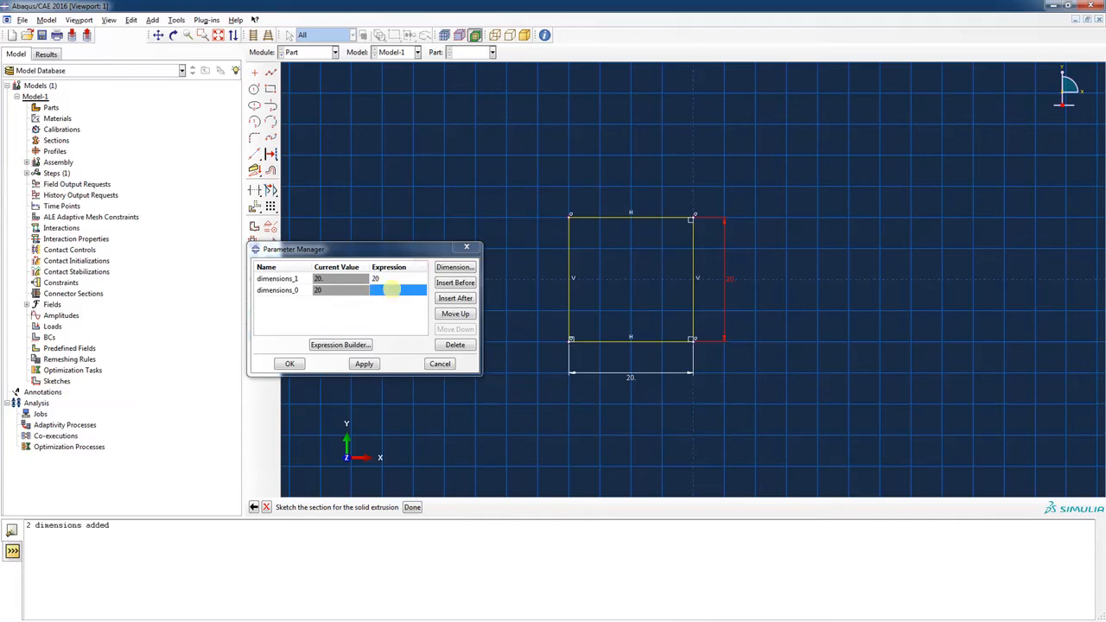
# Step: Set the vertical dimension parameter's expression to dimensions_1*2 and apply it to the sketch
pyautogui.click(290, 279)
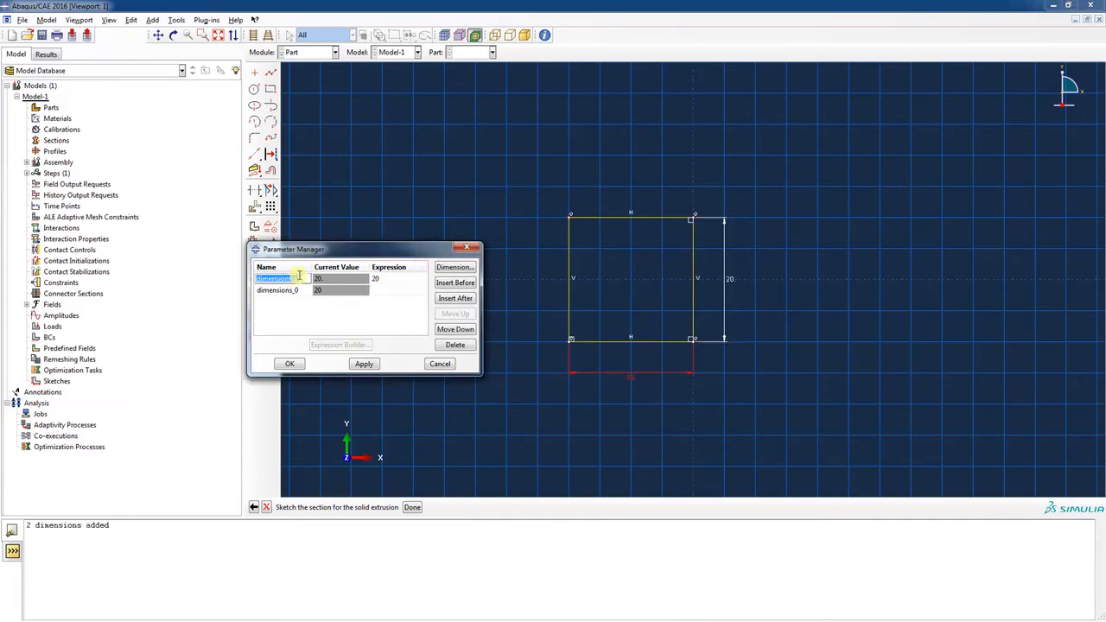
pyautogui.click(373, 292)
pyautogui.click(297, 277)
pyautogui.click(386, 290)
pyautogui.write('dimensions_1')
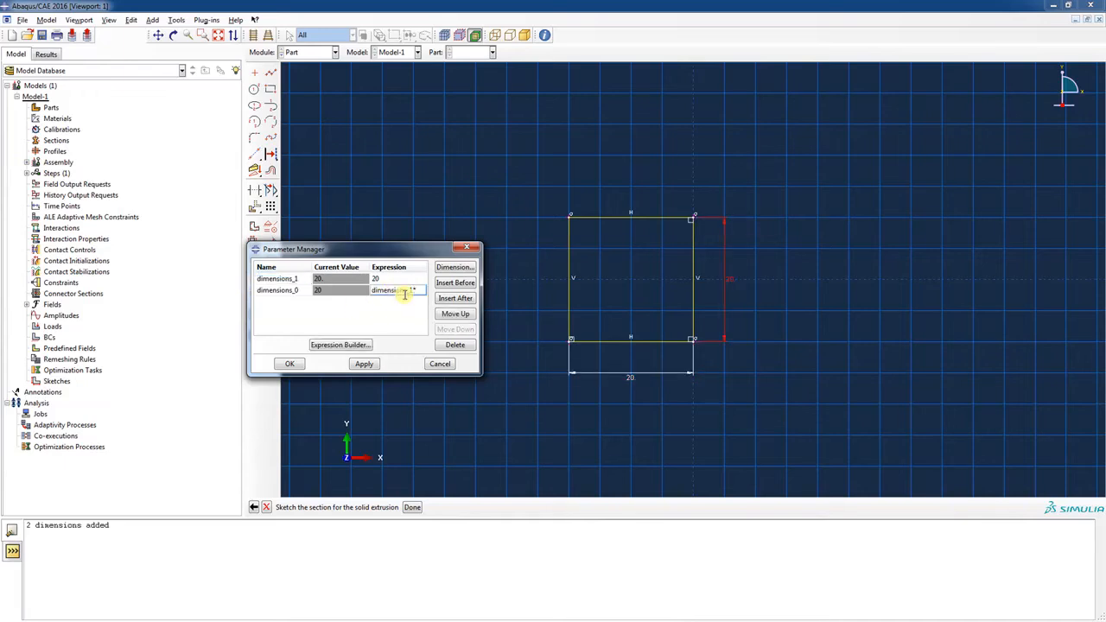
pyautogui.write('*2')
pyautogui.press('Return')
pyautogui.click(363, 364)
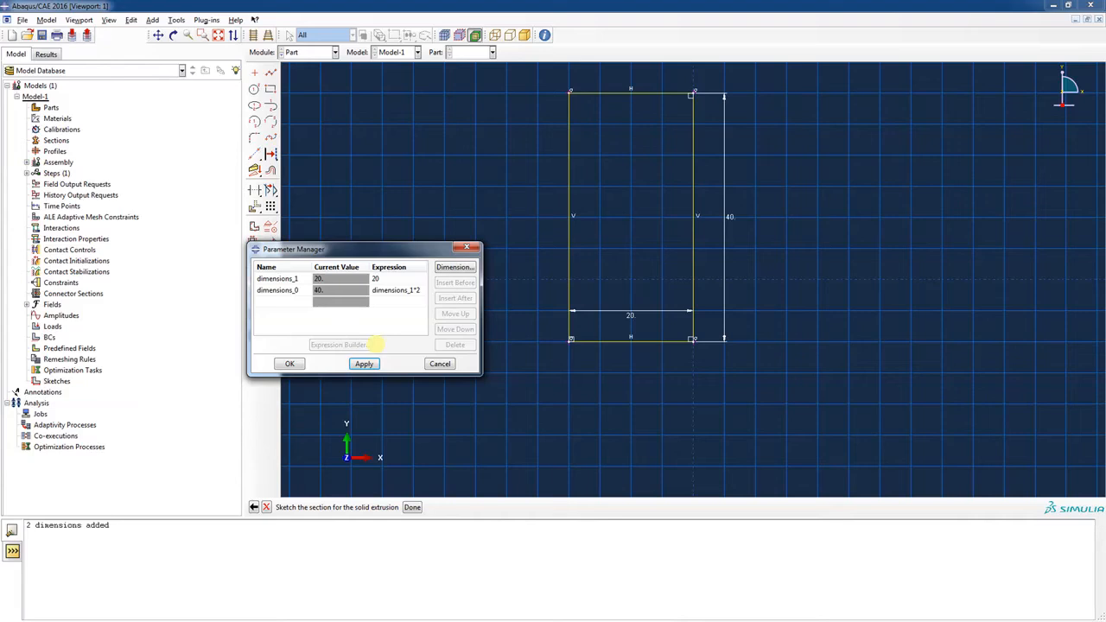
# Step: Set the vertical dimension parameter's expression to 20, apply it and close the Parameter Manager
pyautogui.click(415, 290)
pyautogui.press('BackSpace')
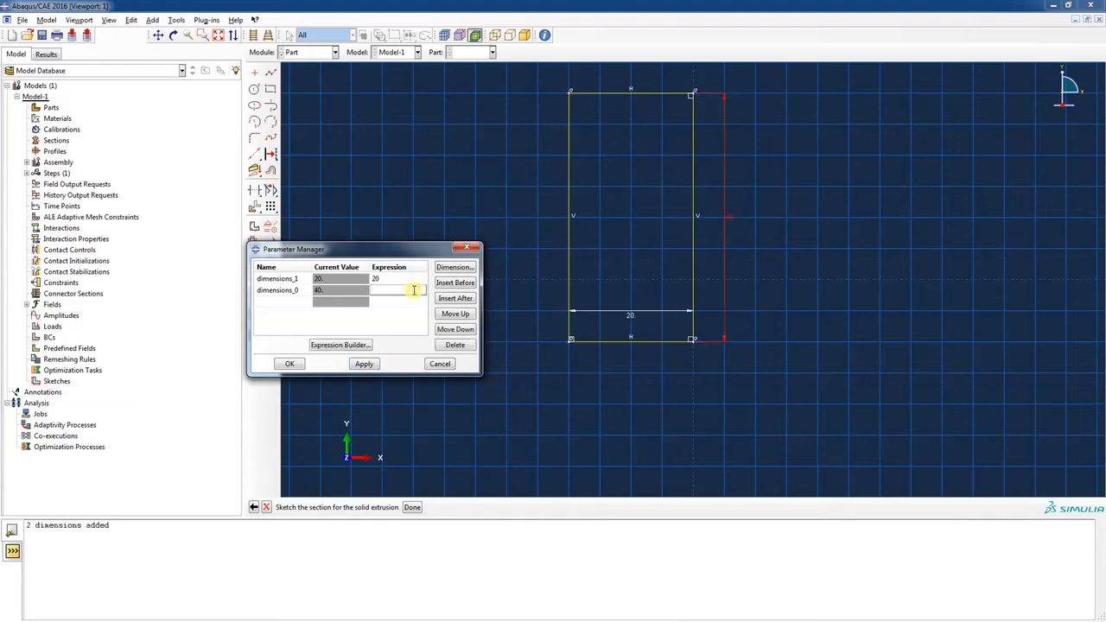
pyautogui.write('10')
pyautogui.press('BackSpace')
pyautogui.press('BackSpace')
pyautogui.write('20')
pyautogui.click(364, 364)
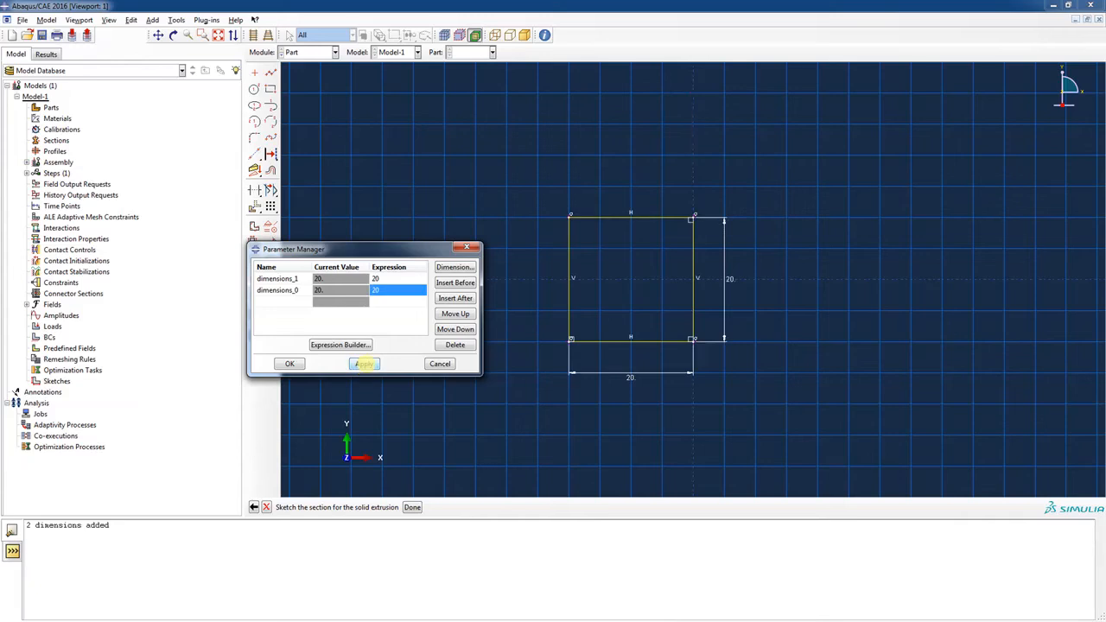
pyautogui.click(288, 364)
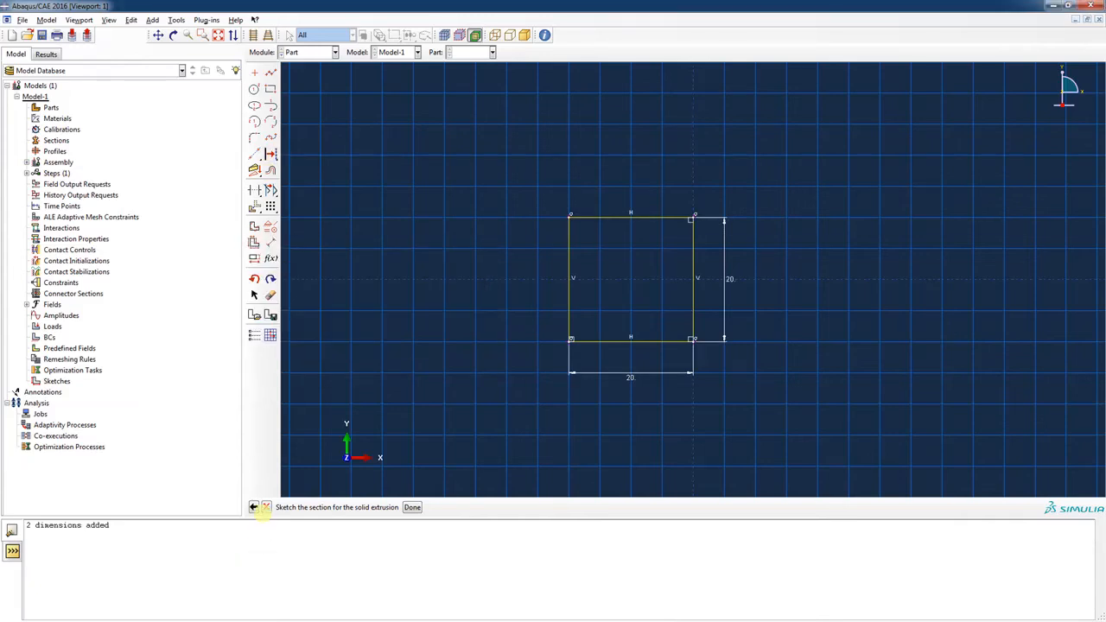
# Step: Finish the section sketch, extrude the square to a depth of 400 and expand the Parts branch of the model tree
pyautogui.click(266, 507)
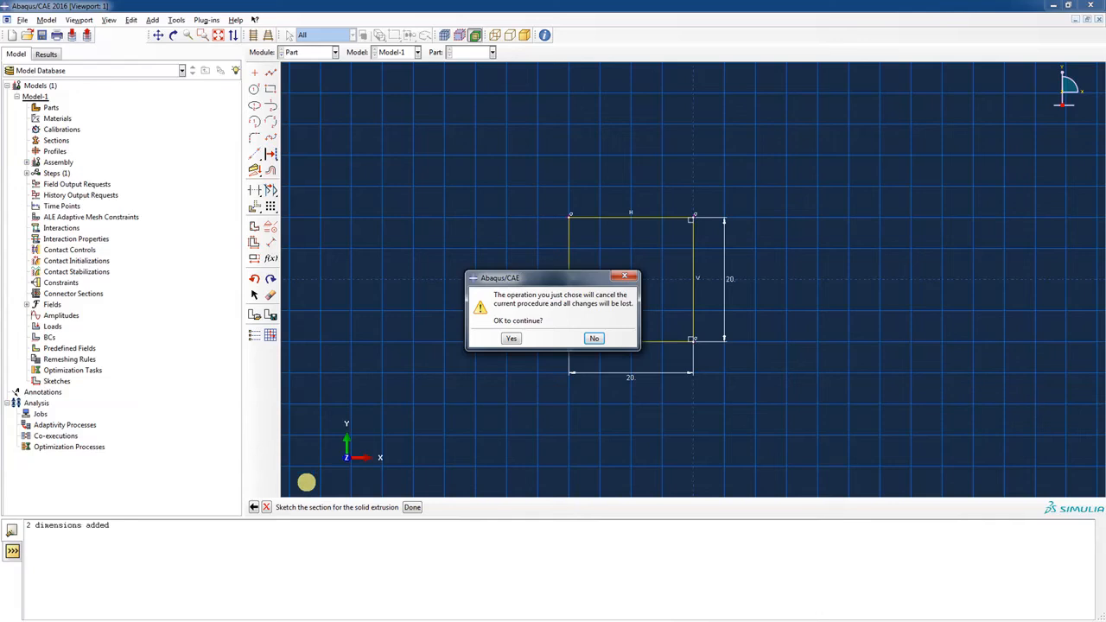
pyautogui.click(595, 338)
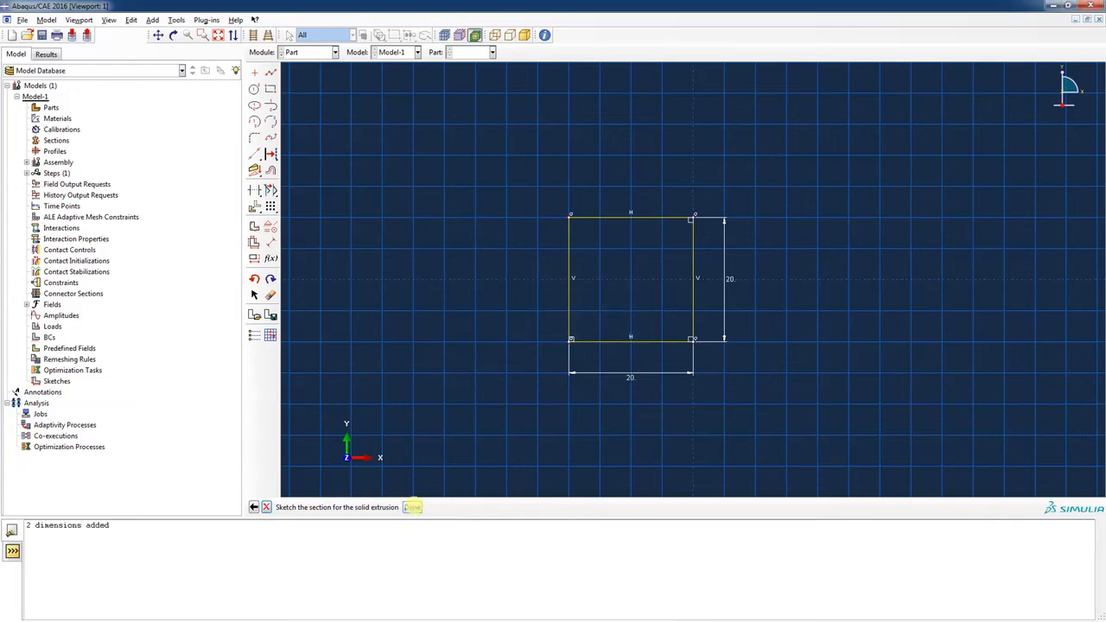
pyautogui.click(412, 507)
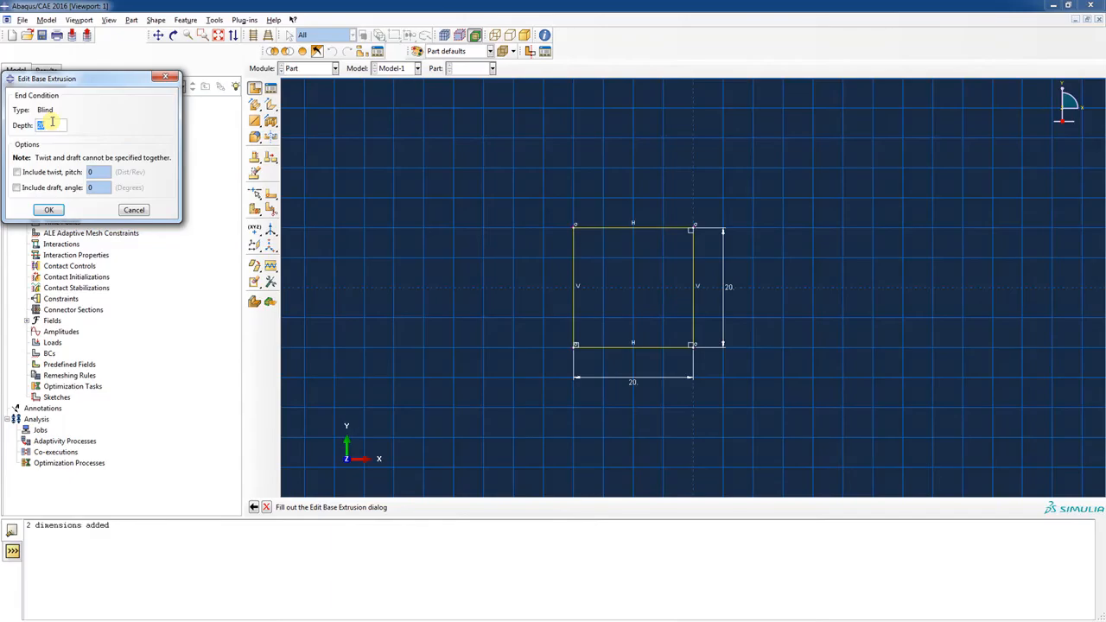
pyautogui.write('400')
pyautogui.click(49, 210)
pyautogui.click(48, 210)
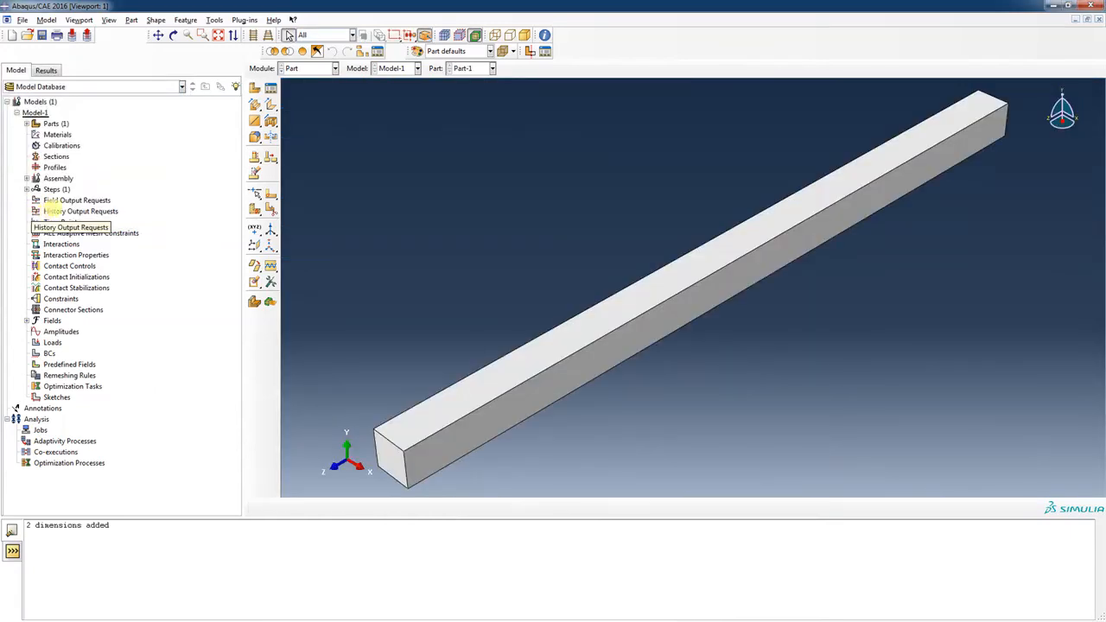
pyautogui.click(27, 123)
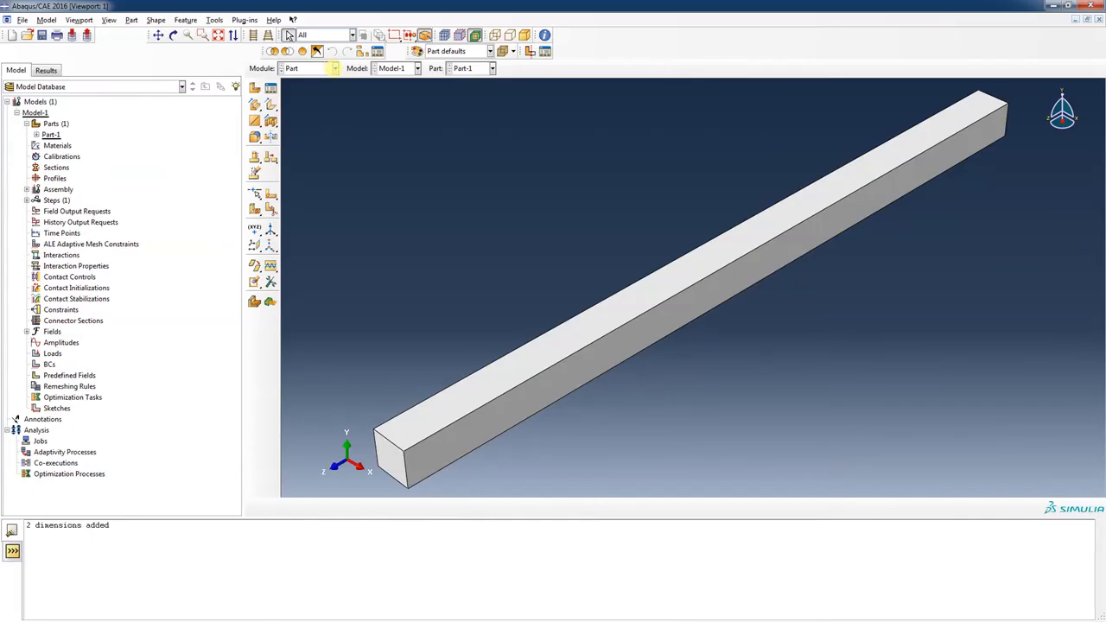
# Step: In the Property module, create an isotropic elastic material with a Young's modulus of 210000 and a Poisson's ratio of 0.3
pyautogui.click(335, 68)
pyautogui.click(319, 90)
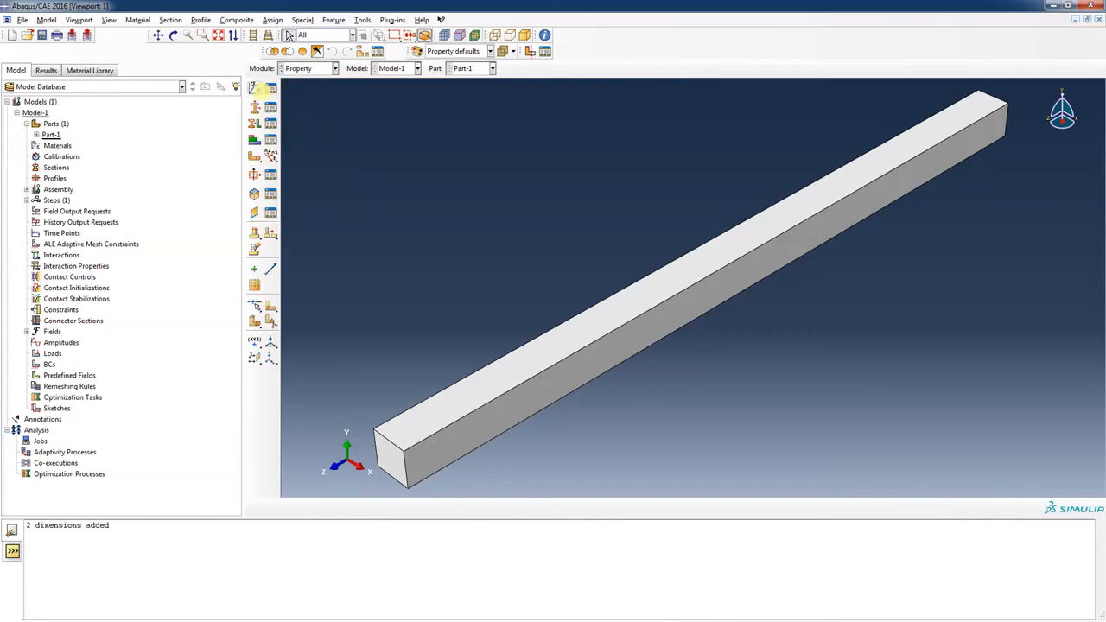
pyautogui.click(254, 88)
pyautogui.click(144, 254)
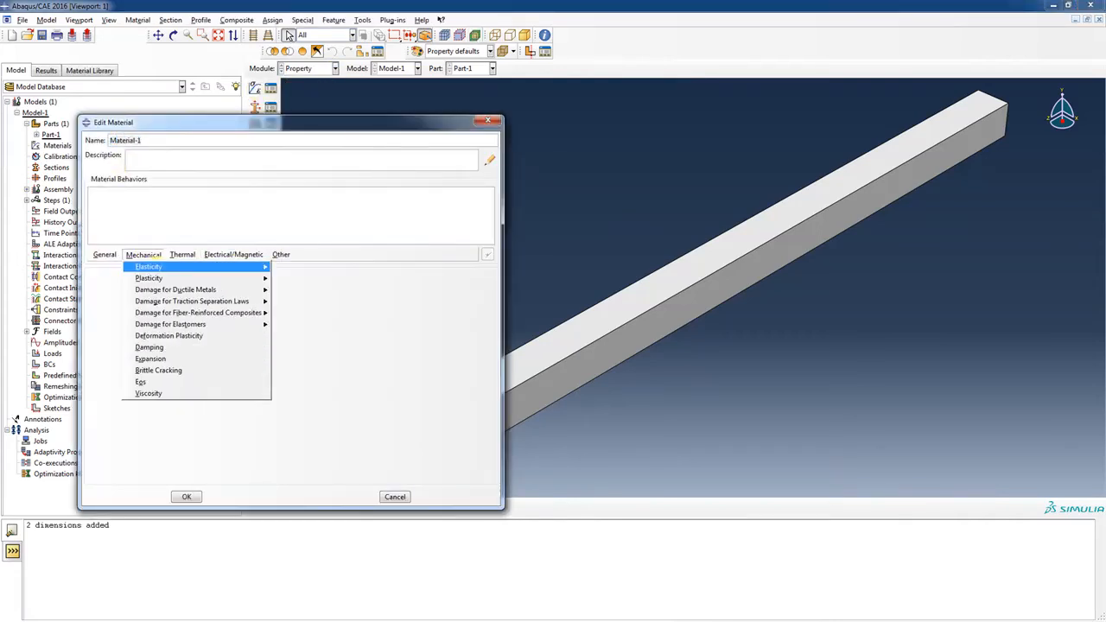
pyautogui.moveTo(149, 266)
pyautogui.click(294, 267)
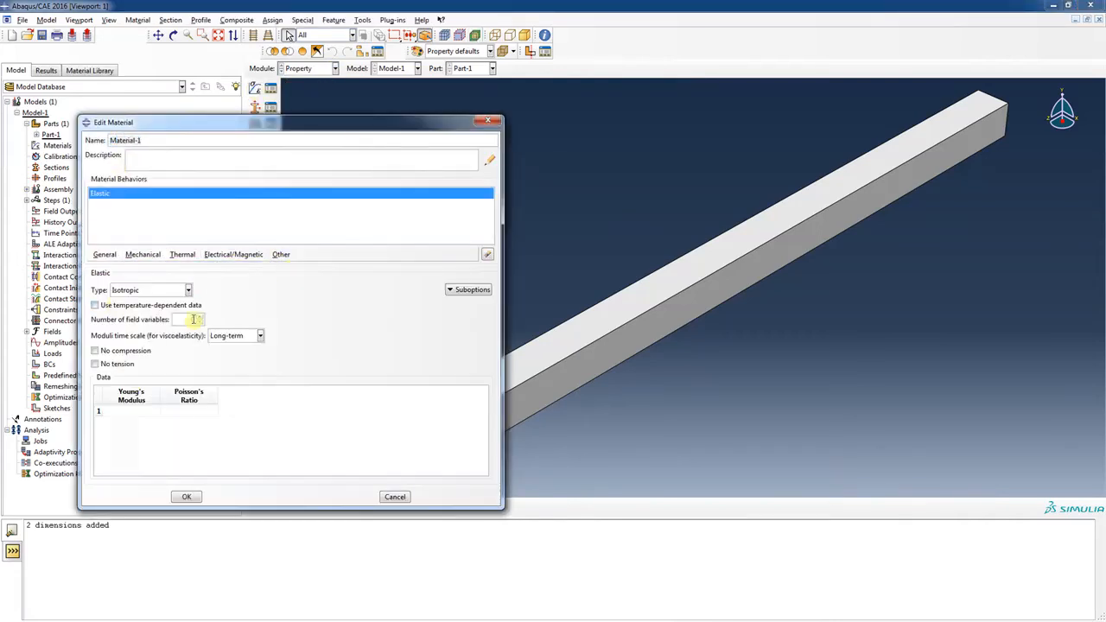
pyautogui.click(130, 412)
pyautogui.write('210000')
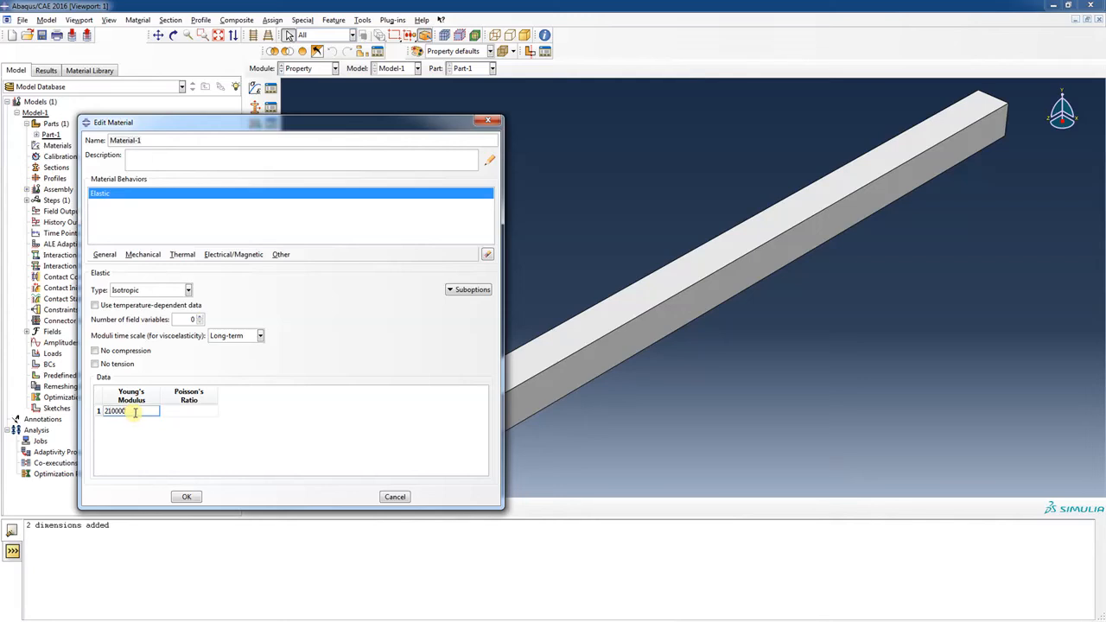
pyautogui.click(188, 406)
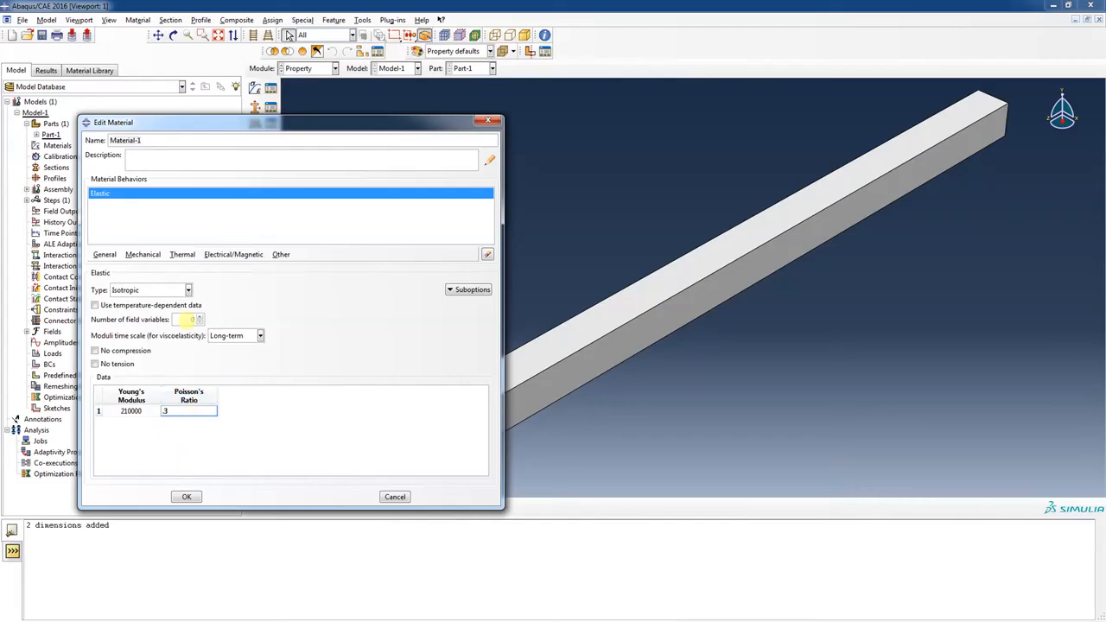
pyautogui.click(186, 497)
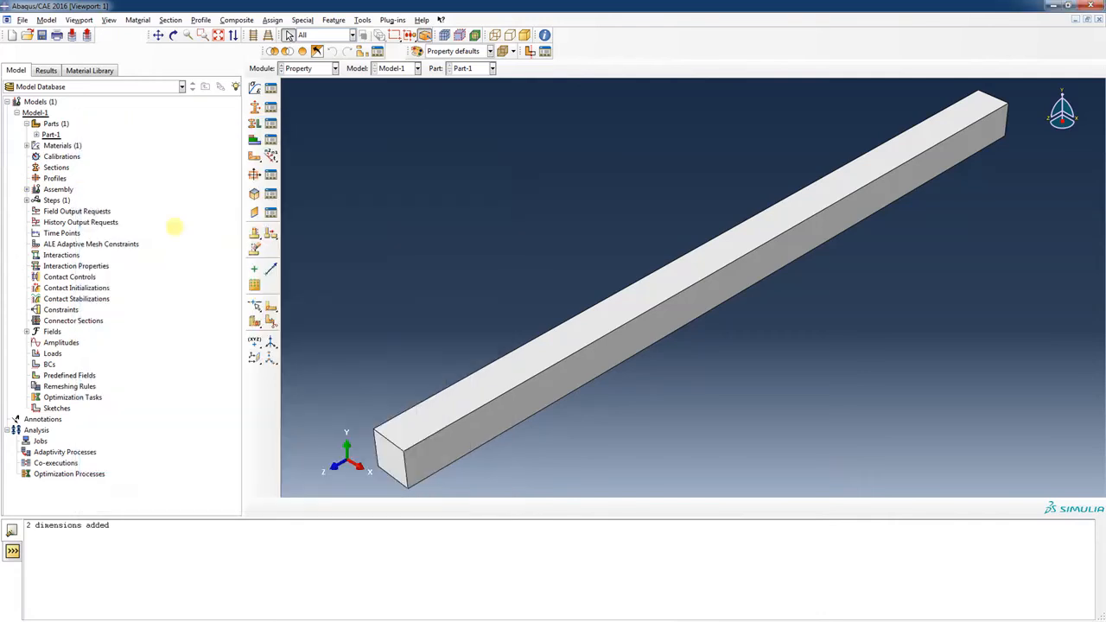
# Step: Expand the Materials branch of the model tree, reopen Material-1 for editing and review the available mechanical elasticity behaviors
pyautogui.click(36, 135)
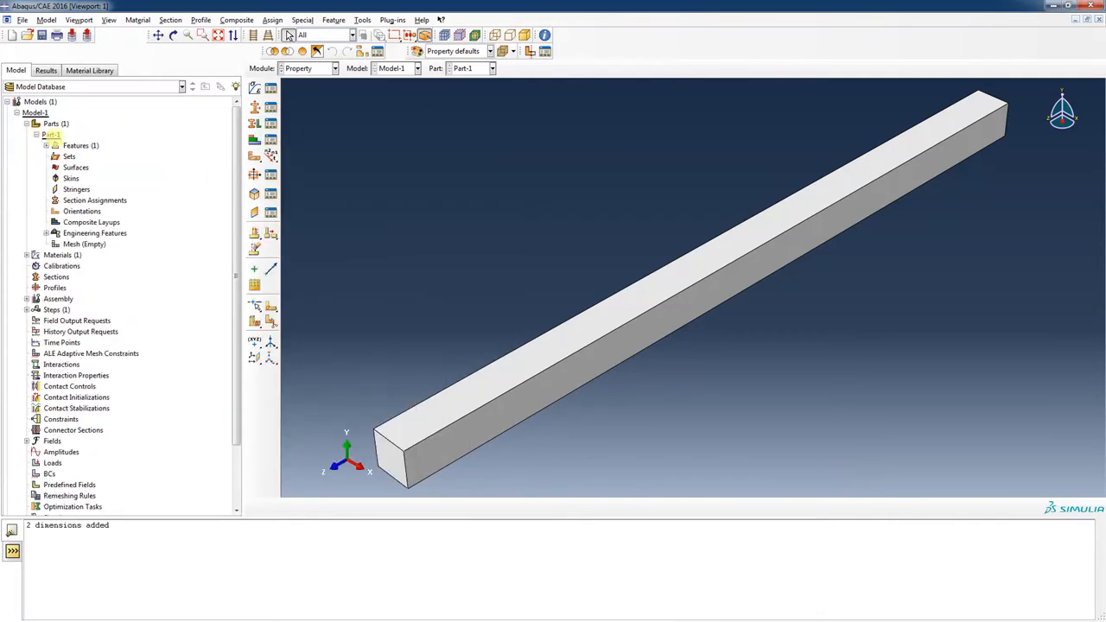
pyautogui.click(36, 135)
pyautogui.click(26, 145)
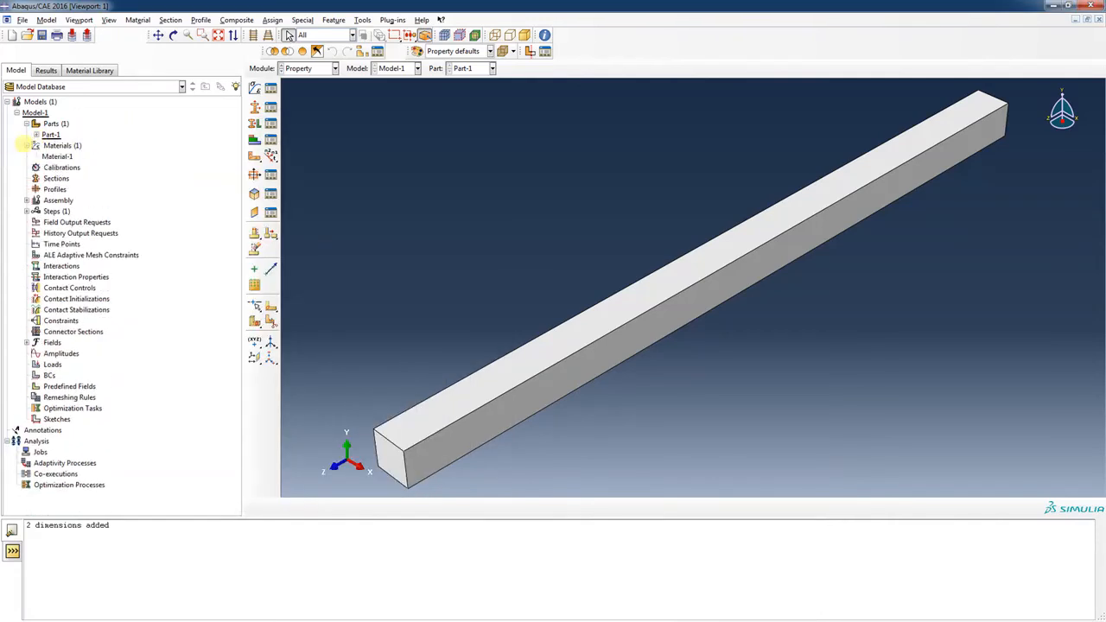
pyautogui.doubleClick(57, 156)
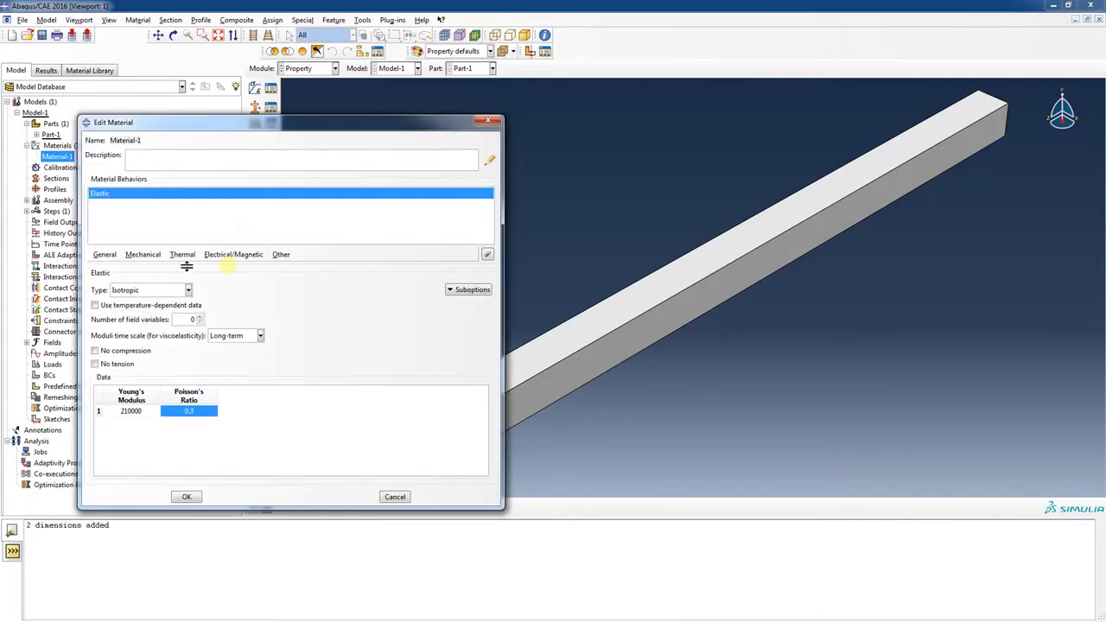
pyautogui.click(143, 254)
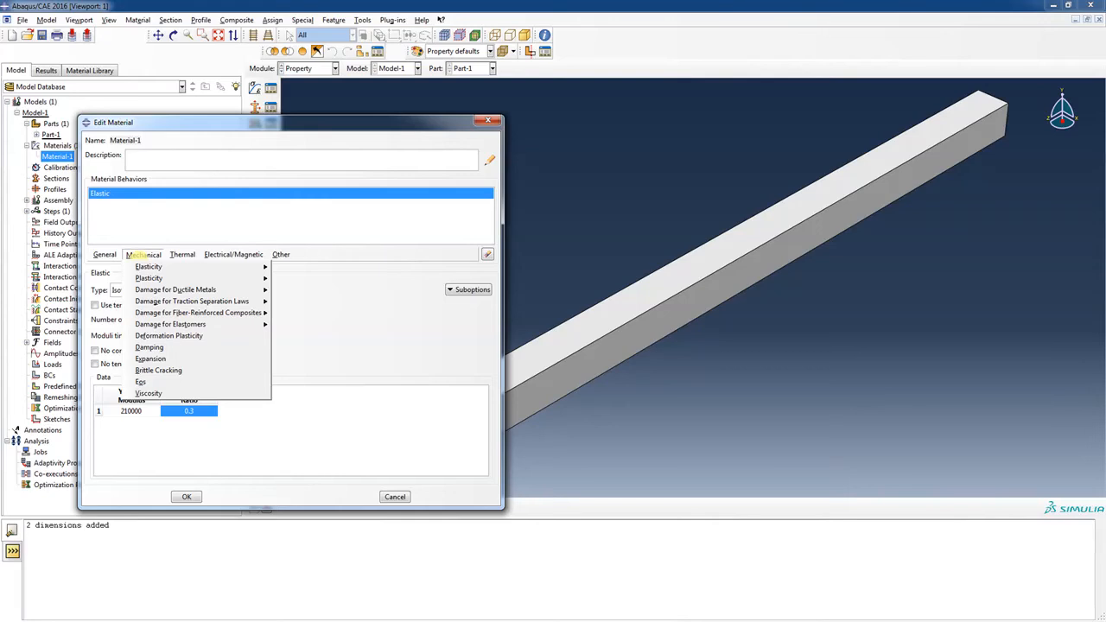
pyautogui.moveTo(149, 266)
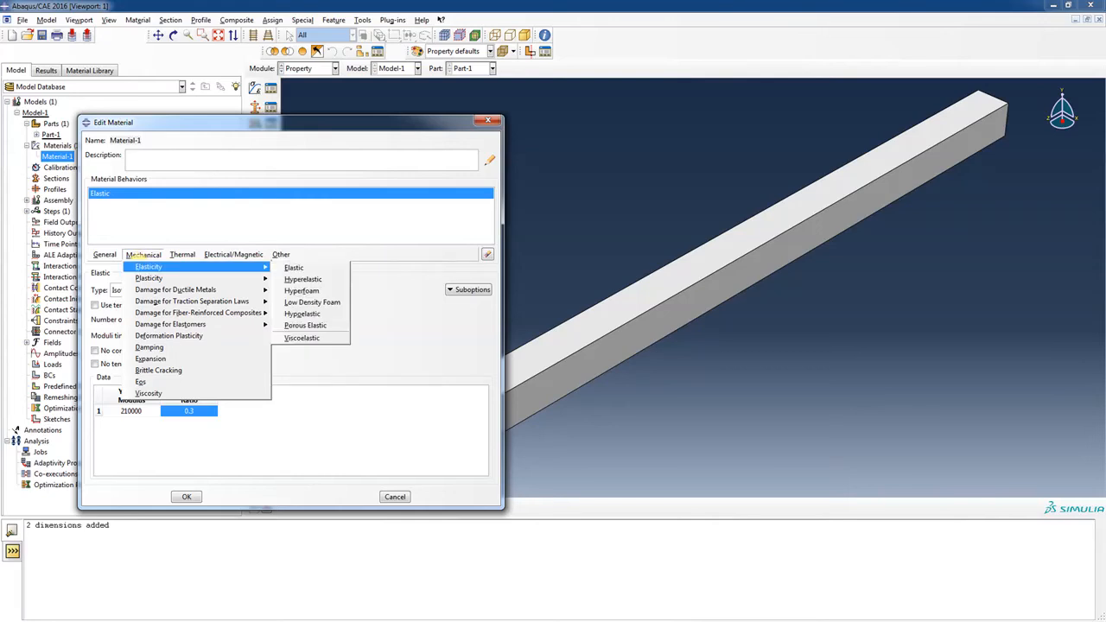
# Step: Add a uniform mass density of 7.9e-9 to Material-1 and confirm the material edit
pyautogui.click(105, 254)
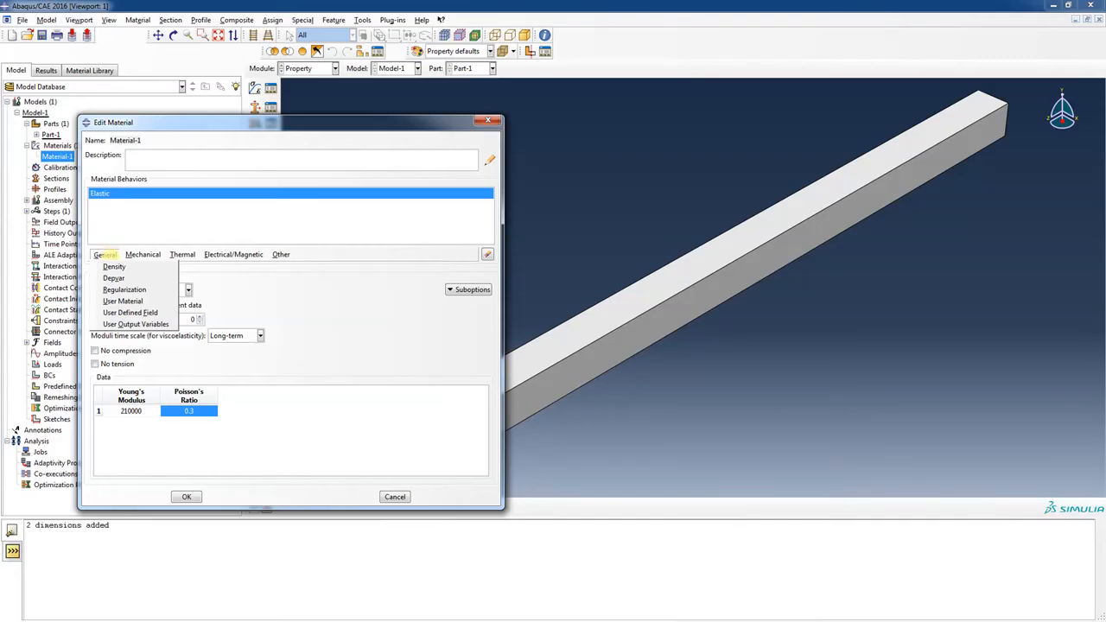
pyautogui.click(114, 266)
pyautogui.click(126, 369)
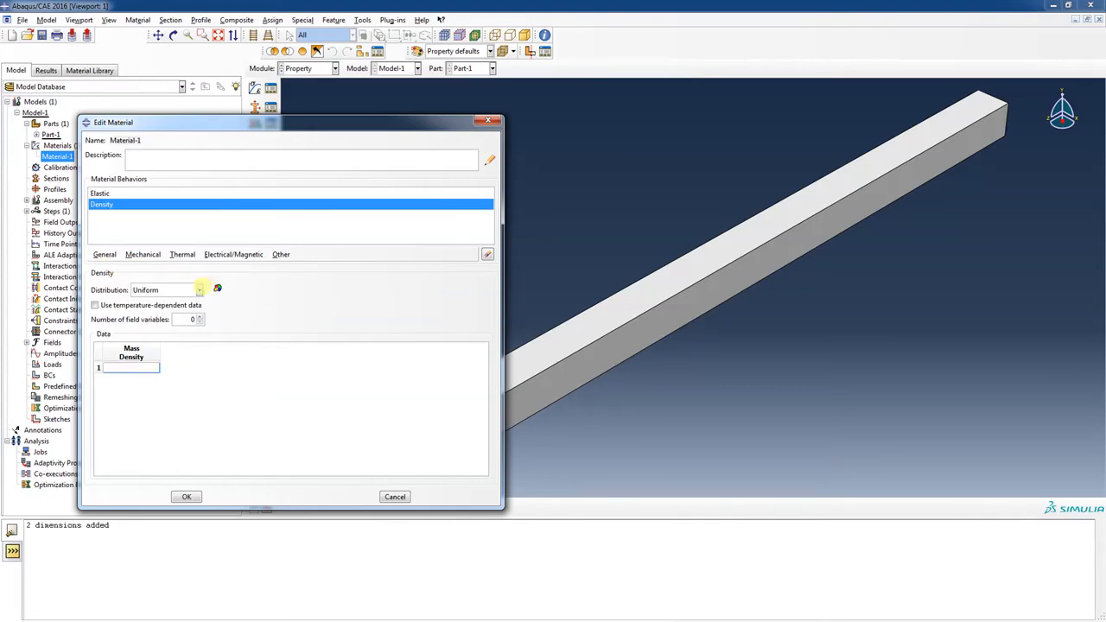
pyautogui.click(123, 366)
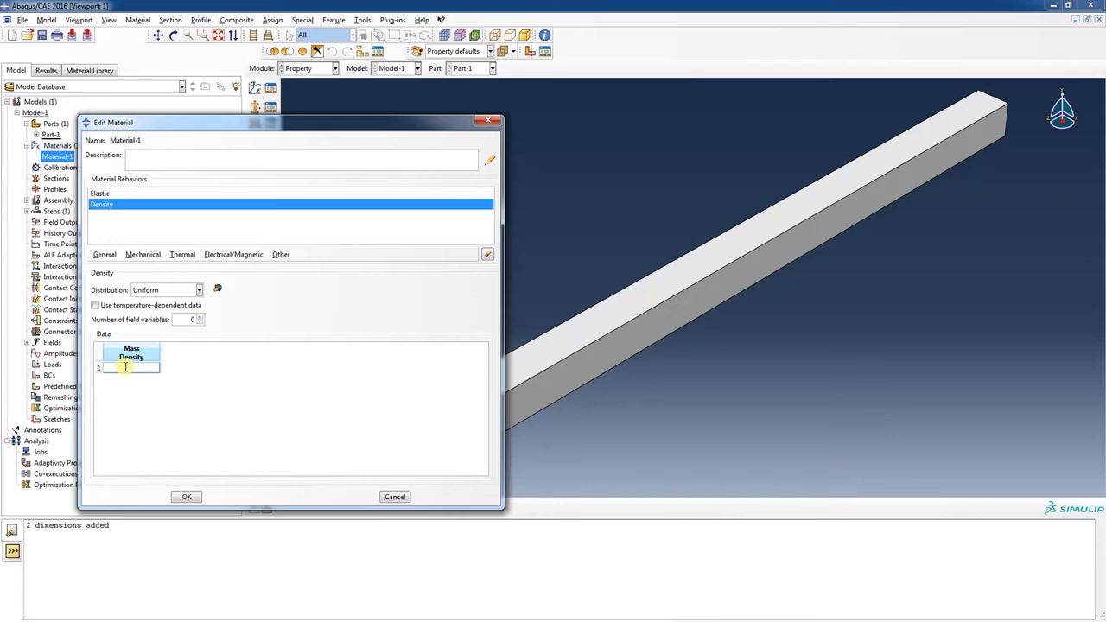
pyautogui.write('7.8')
pyautogui.write('e')
pyautogui.write('-9')
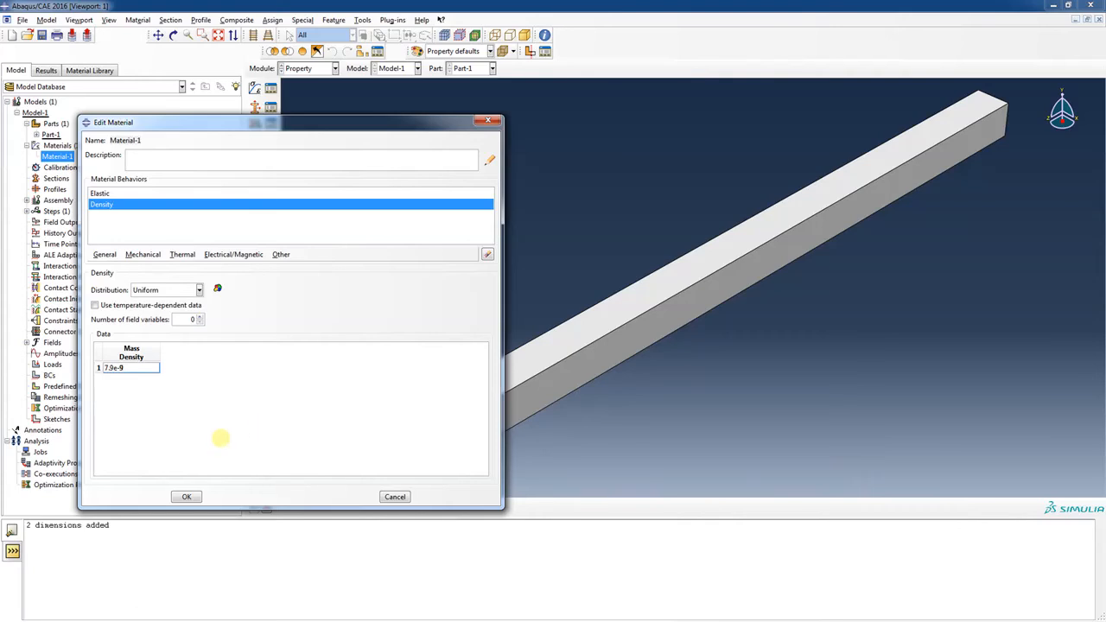
pyautogui.click(186, 496)
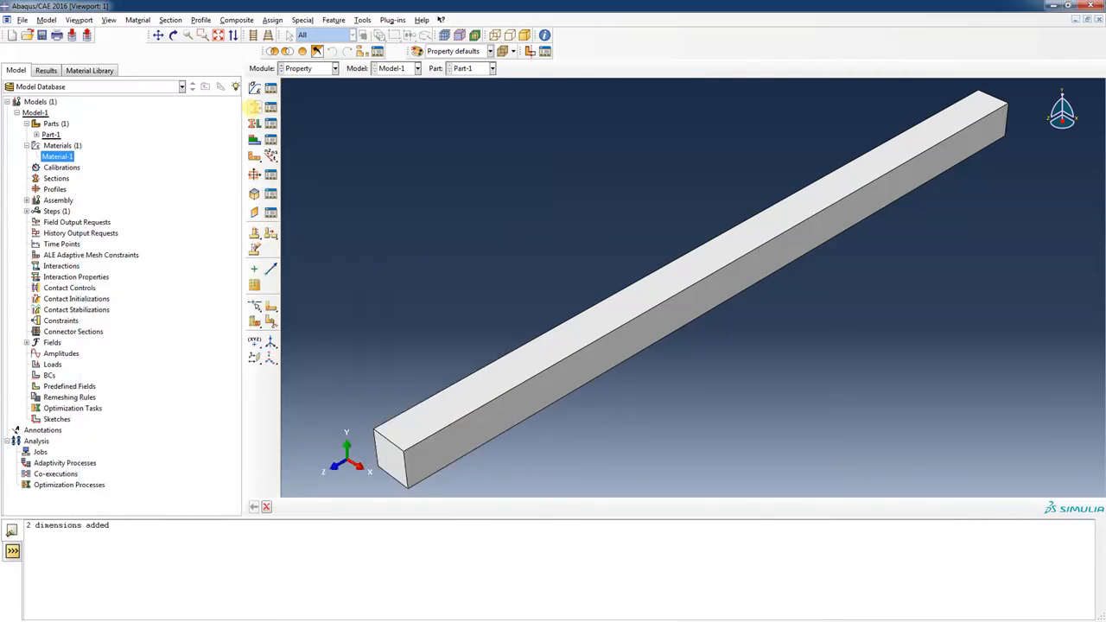
# Step: Create a solid, homogeneous section named Section-1 that uses Material-1
pyautogui.click(254, 107)
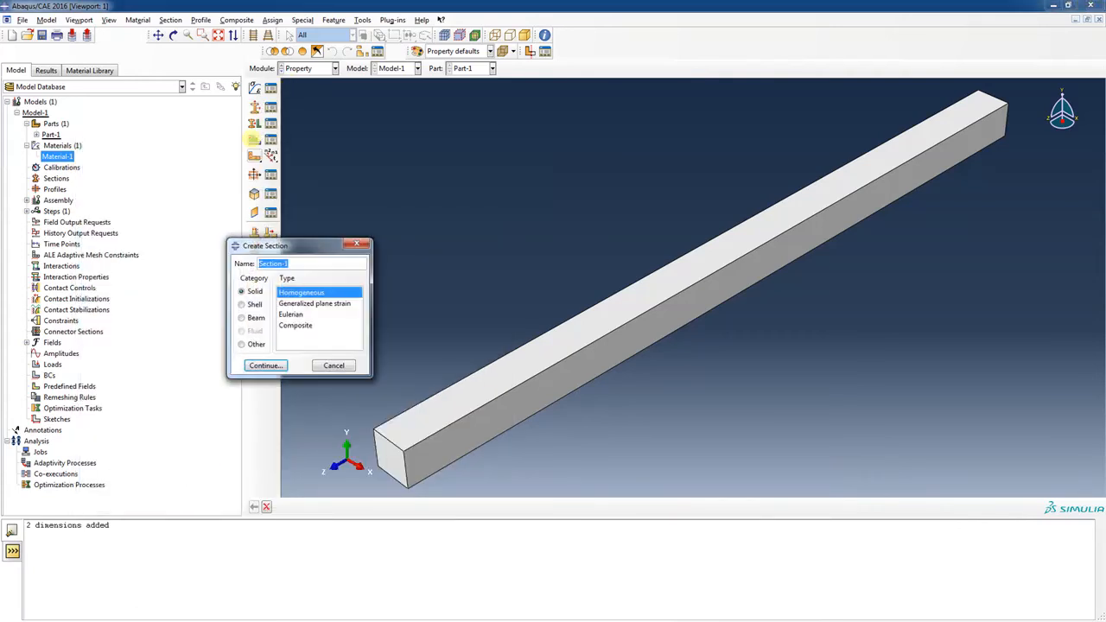
pyautogui.click(264, 365)
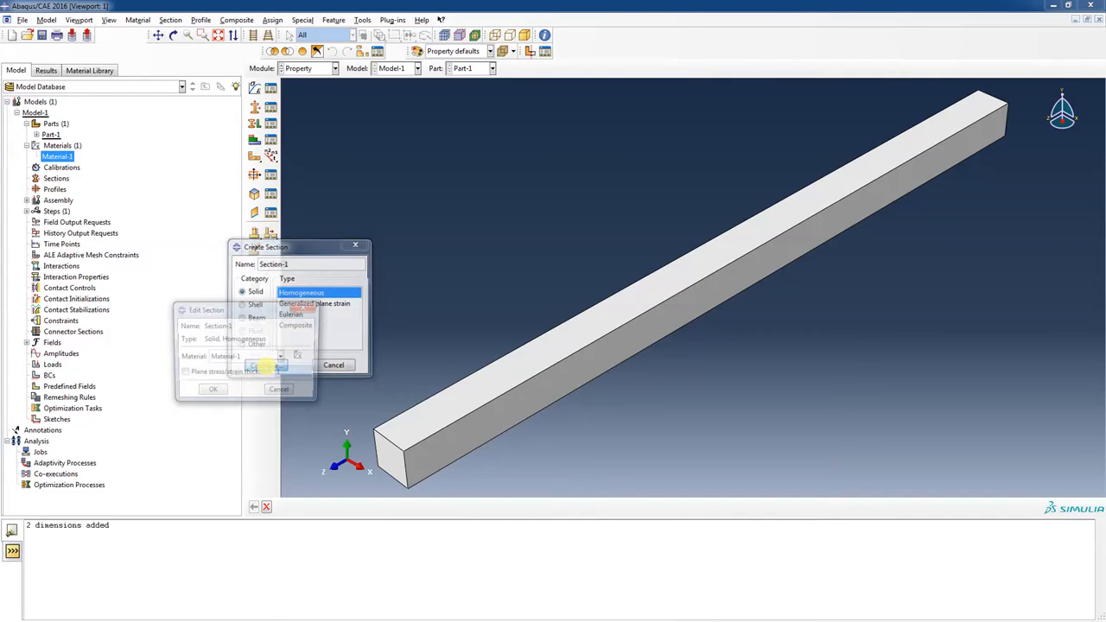
pyautogui.click(210, 393)
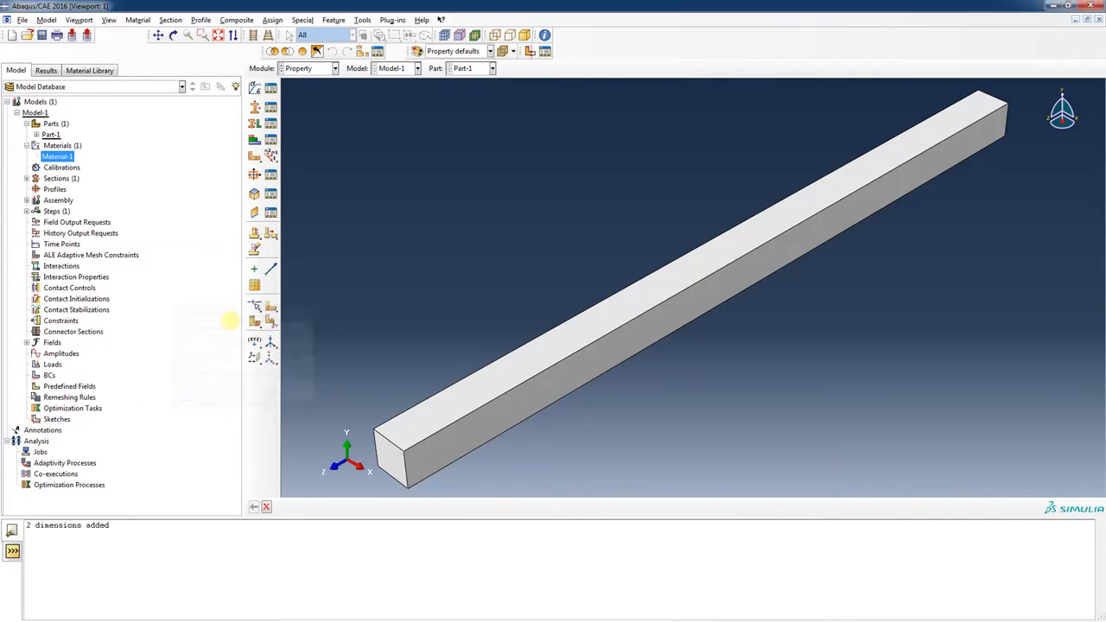
# Step: Assign Section-1 to the whole beam, creating the region set Set-1
pyautogui.click(254, 124)
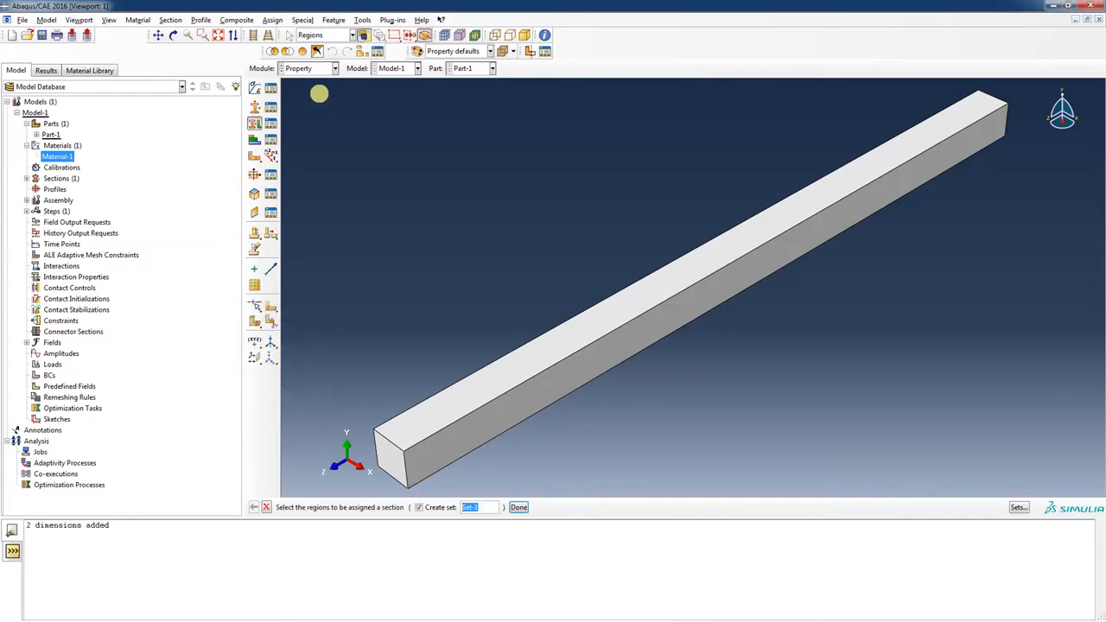
pyautogui.moveTo(302, 84); pyautogui.dragTo(1051, 492)
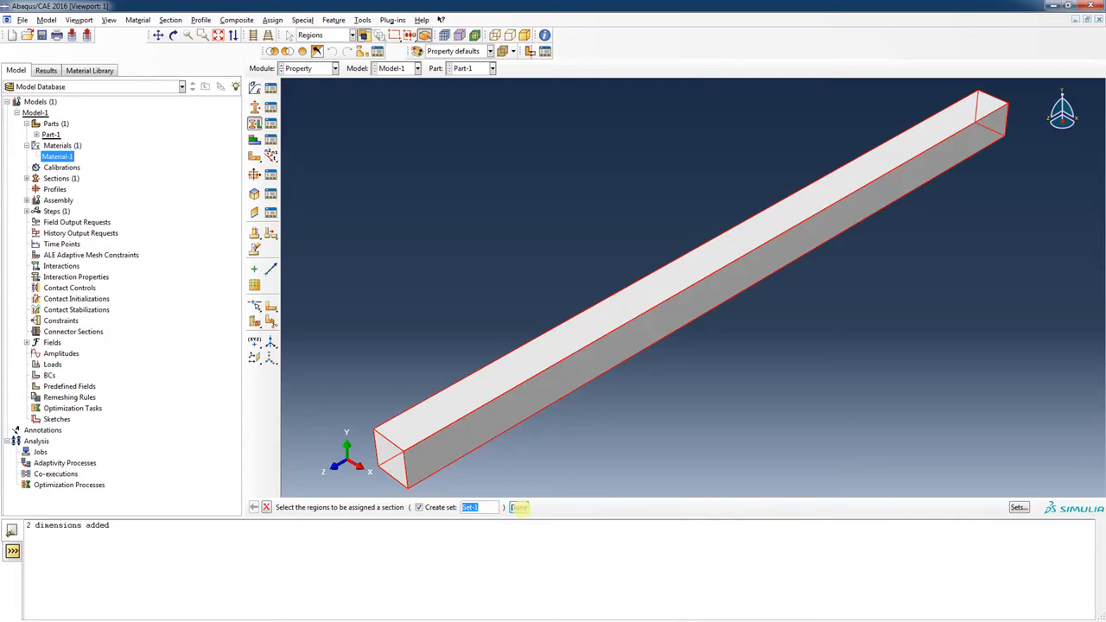
pyautogui.click(519, 507)
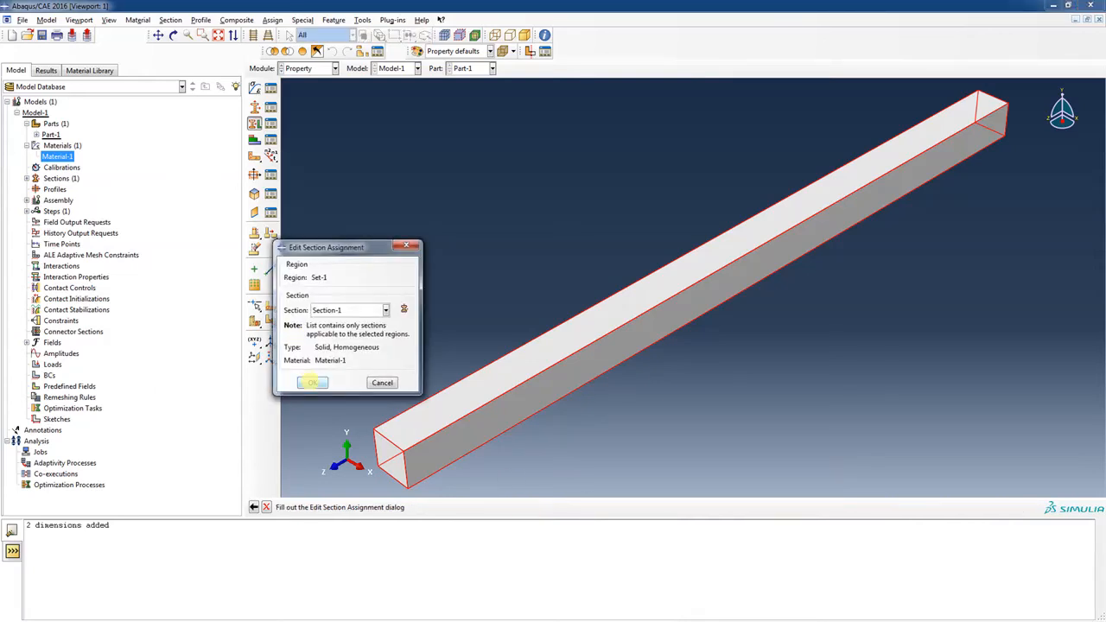
pyautogui.click(312, 383)
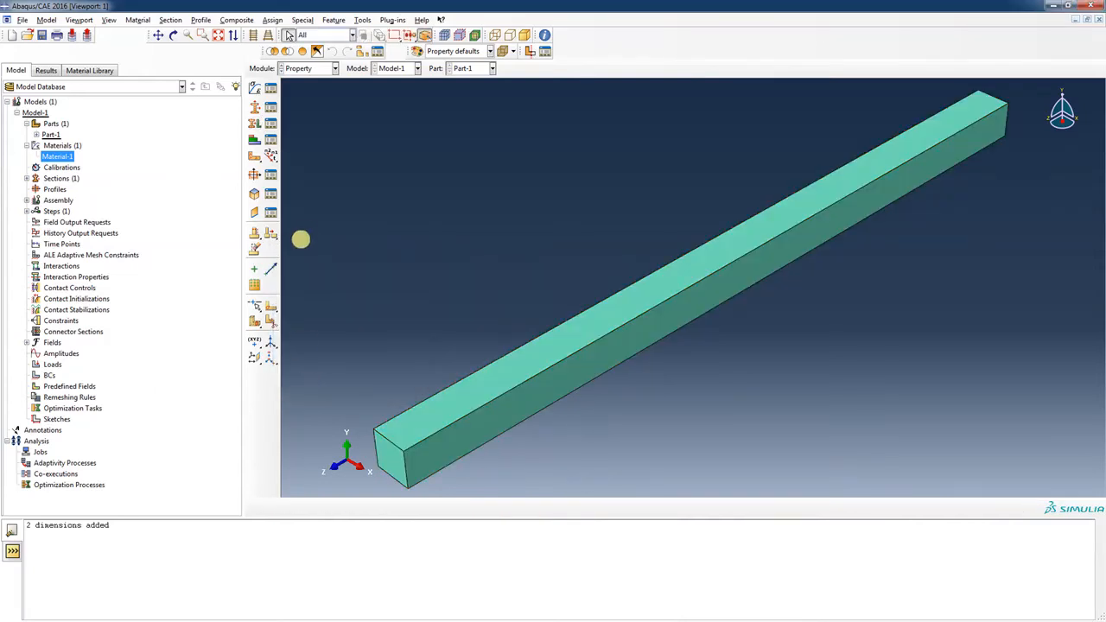
# Step: In the Assembly module, create a dependent instance of Part-1 and expand the assembly's Instances branch in the model tree
pyautogui.click(334, 68)
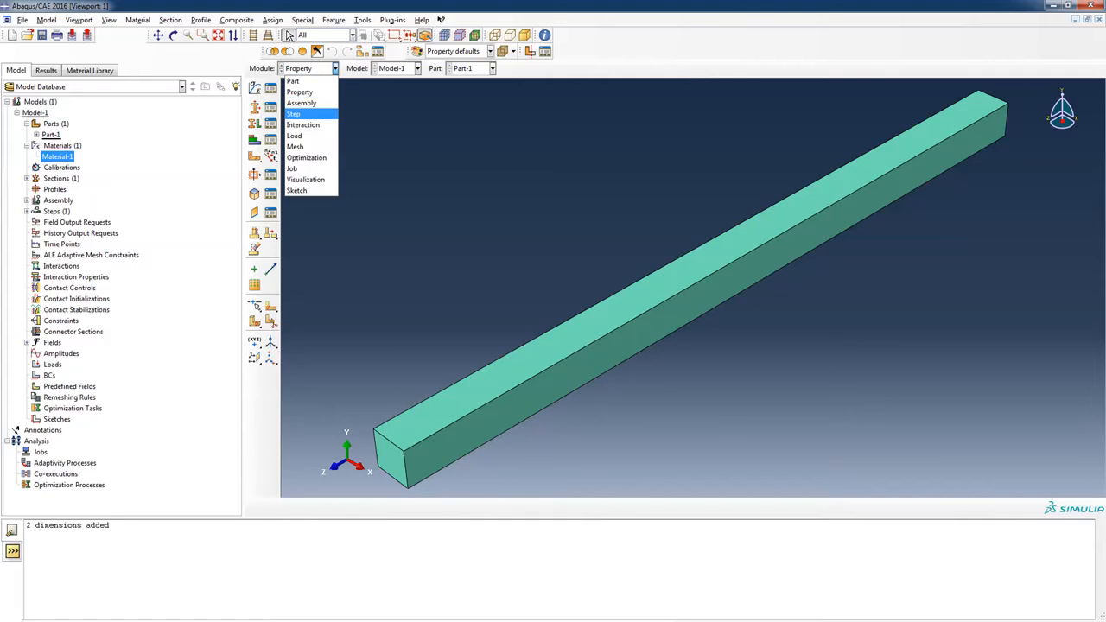
pyautogui.click(326, 103)
pyautogui.click(254, 88)
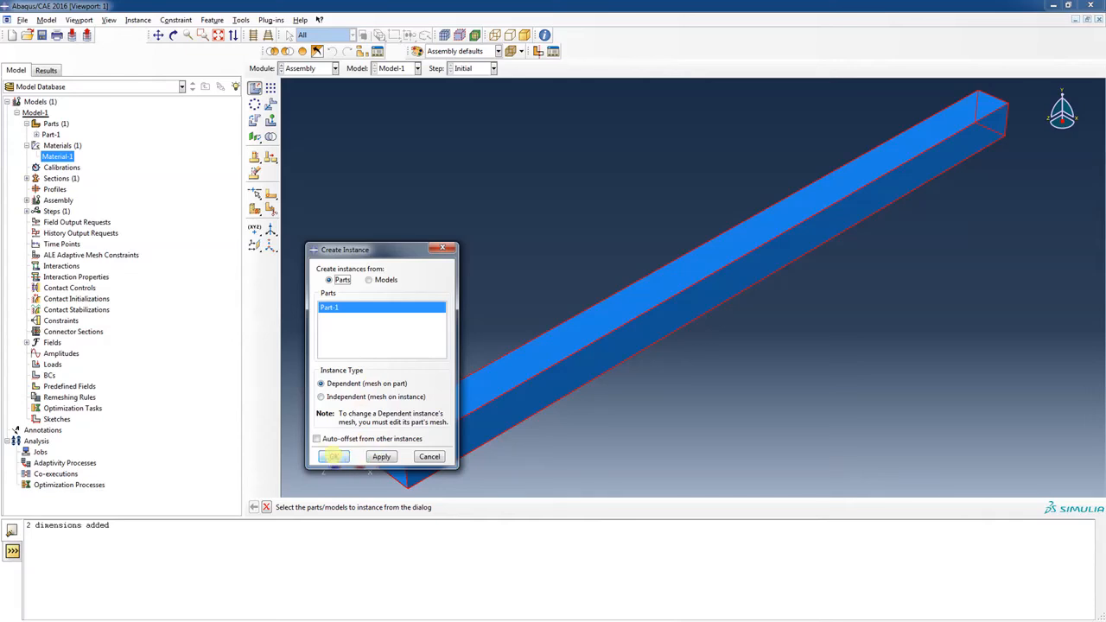
pyautogui.click(334, 456)
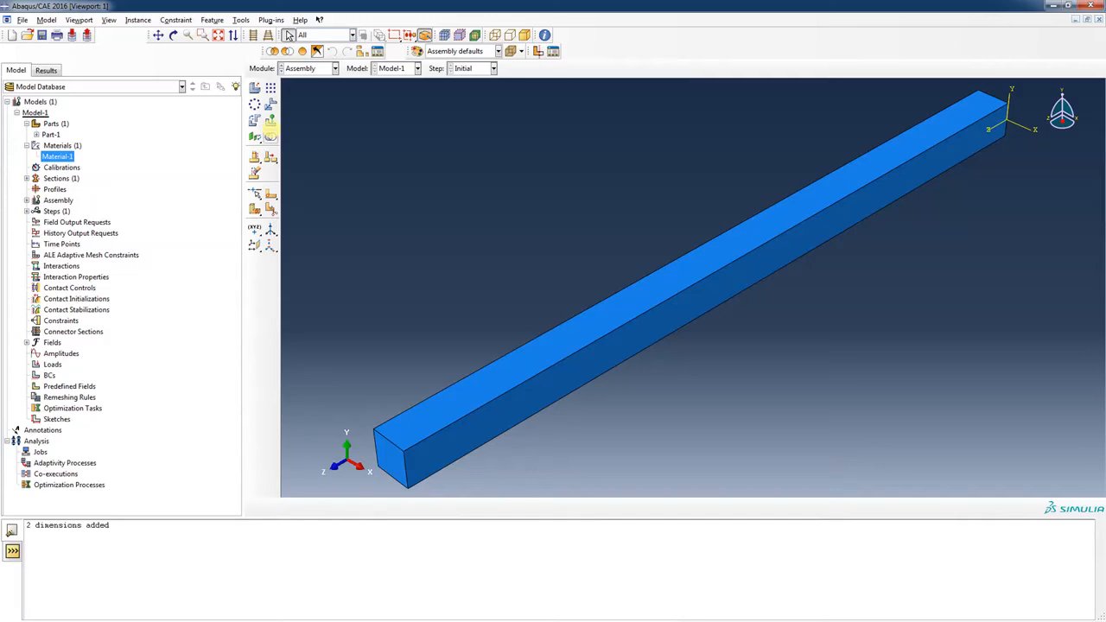
pyautogui.click(26, 200)
pyautogui.click(36, 210)
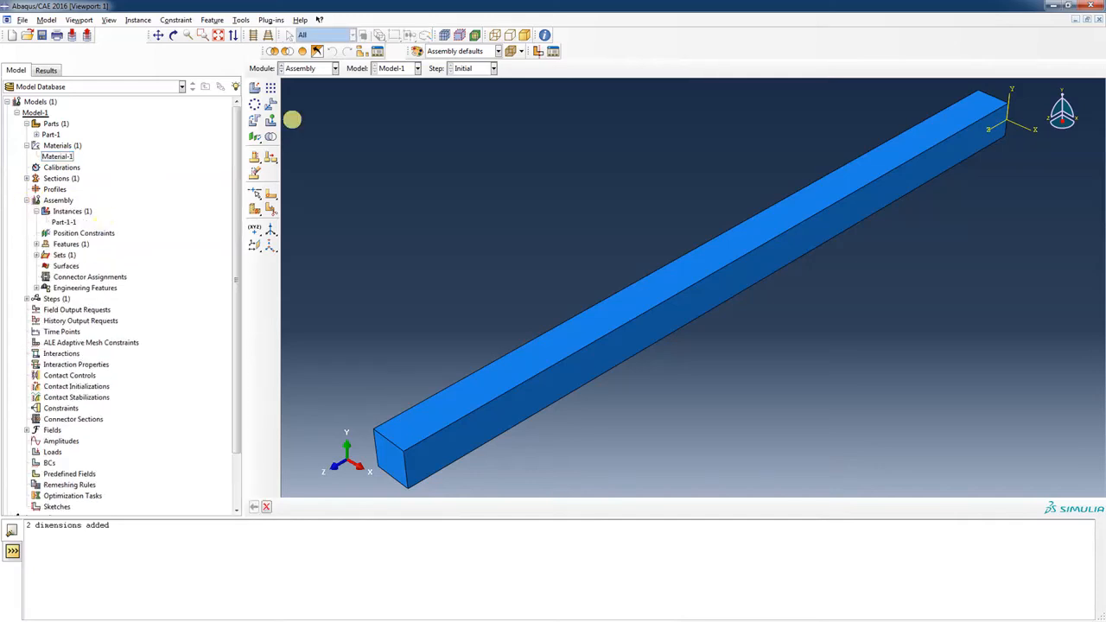
# Step: In the Step module, create a linear perturbation Frequency step named Step-1 after the Initial step
pyautogui.click(334, 68)
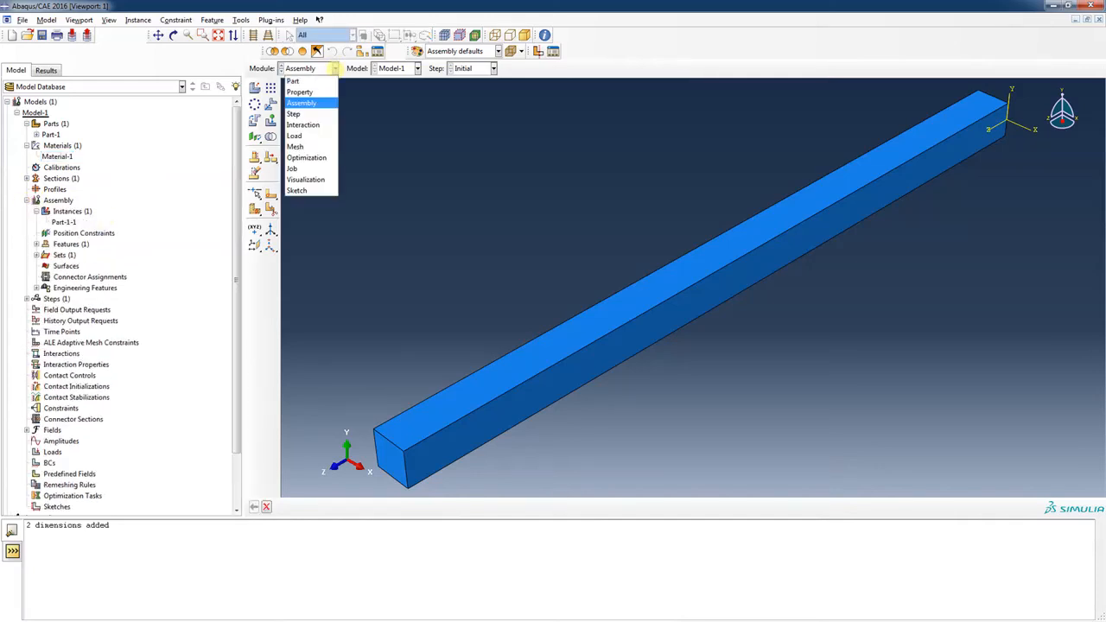
pyautogui.click(313, 111)
pyautogui.click(254, 88)
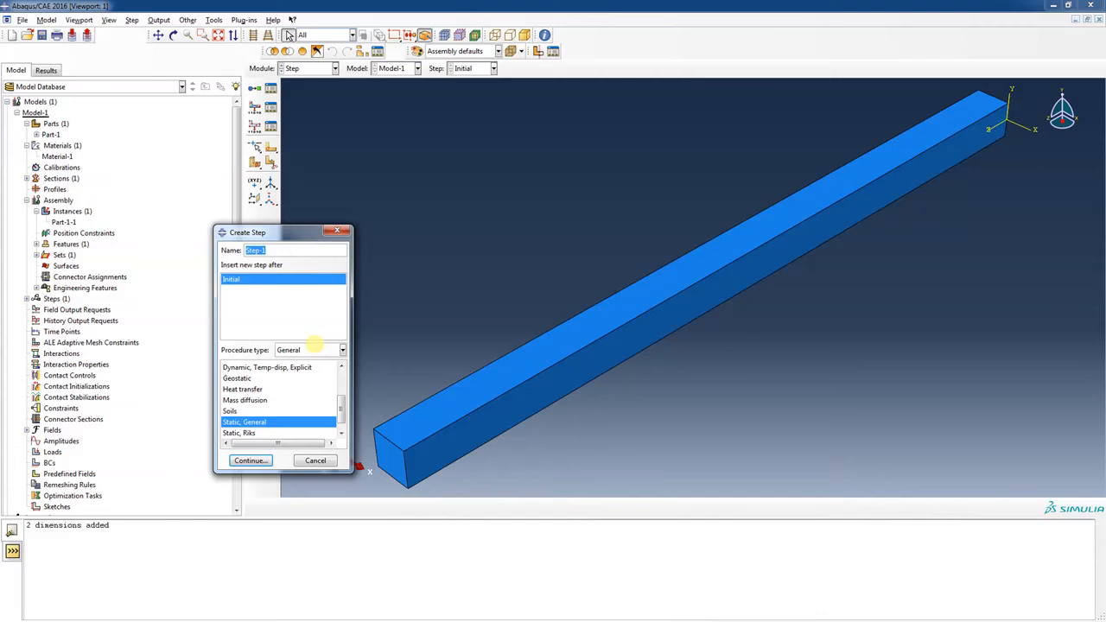
pyautogui.click(343, 349)
pyautogui.click(305, 374)
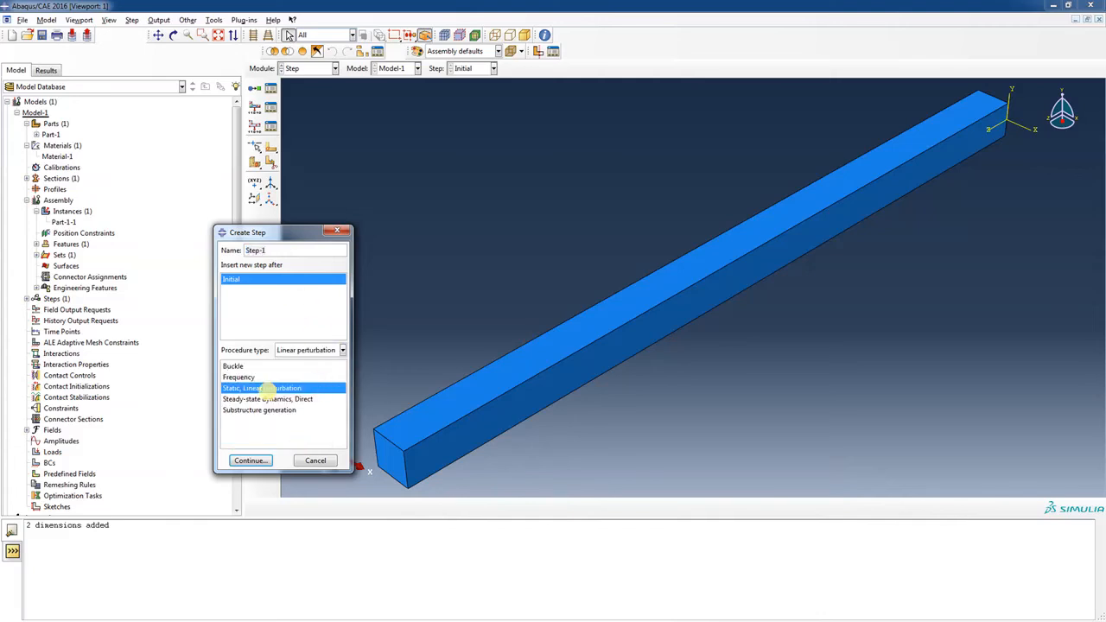
pyautogui.click(289, 378)
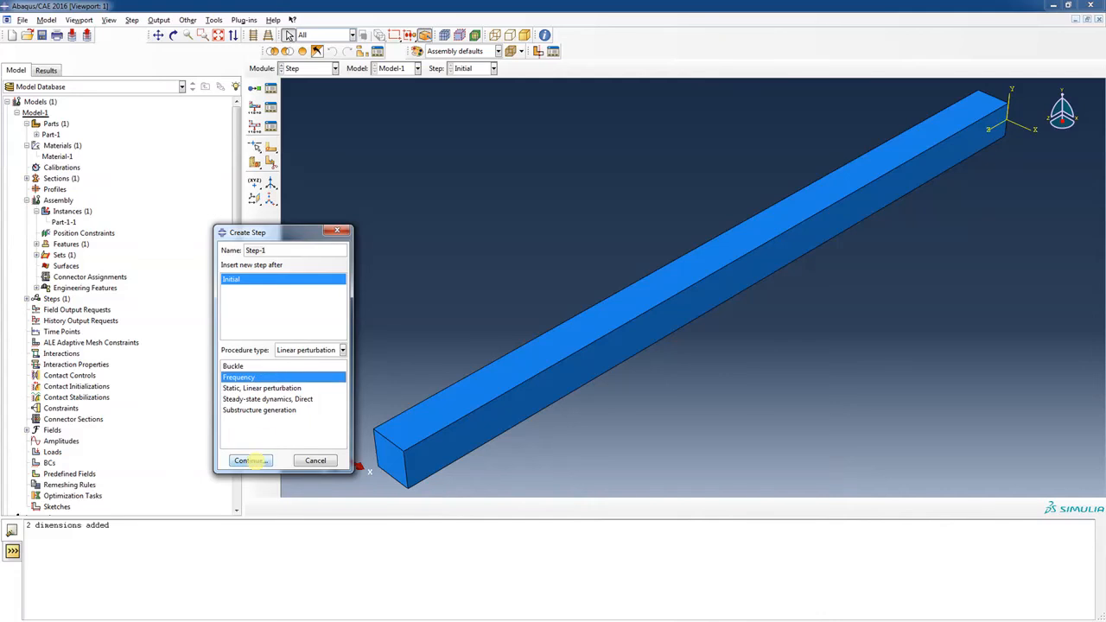
pyautogui.click(250, 460)
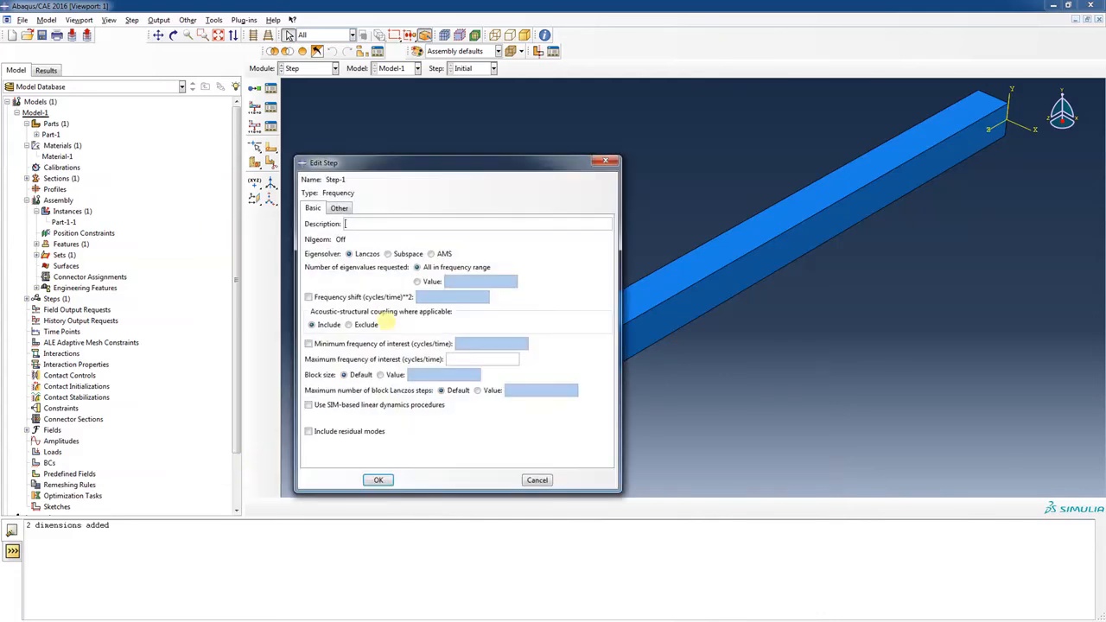
# Step: Set the frequency step's maximum frequency of interest to 20000 and confirm the step definition
pyautogui.click(361, 221)
pyautogui.click(461, 358)
pyautogui.write('20000')
pyautogui.click(378, 482)
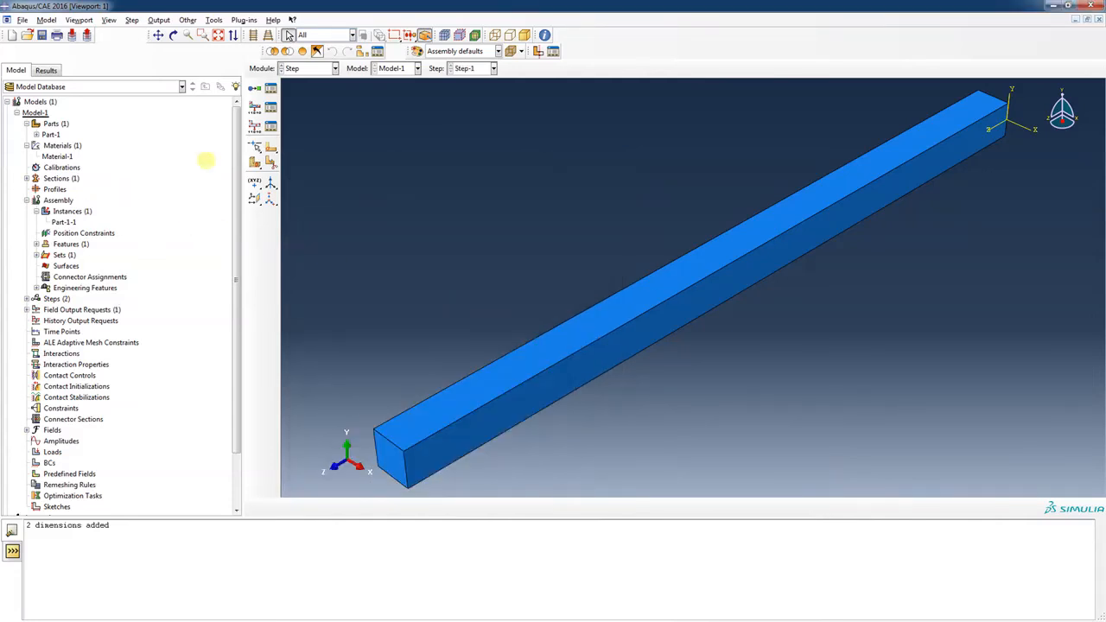
# Step: In the Mesh module, try to seed the dependent assembly instance, and switch the meshing object to Part-1
pyautogui.moveTo(235, 125); pyautogui.dragTo(234, 230)
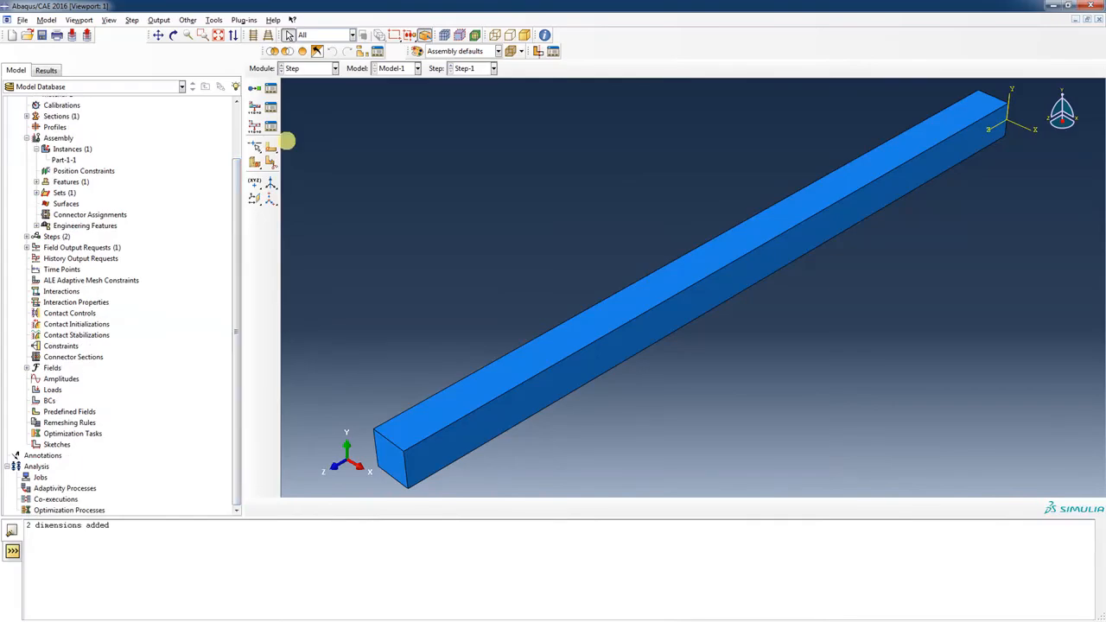
pyautogui.click(335, 68)
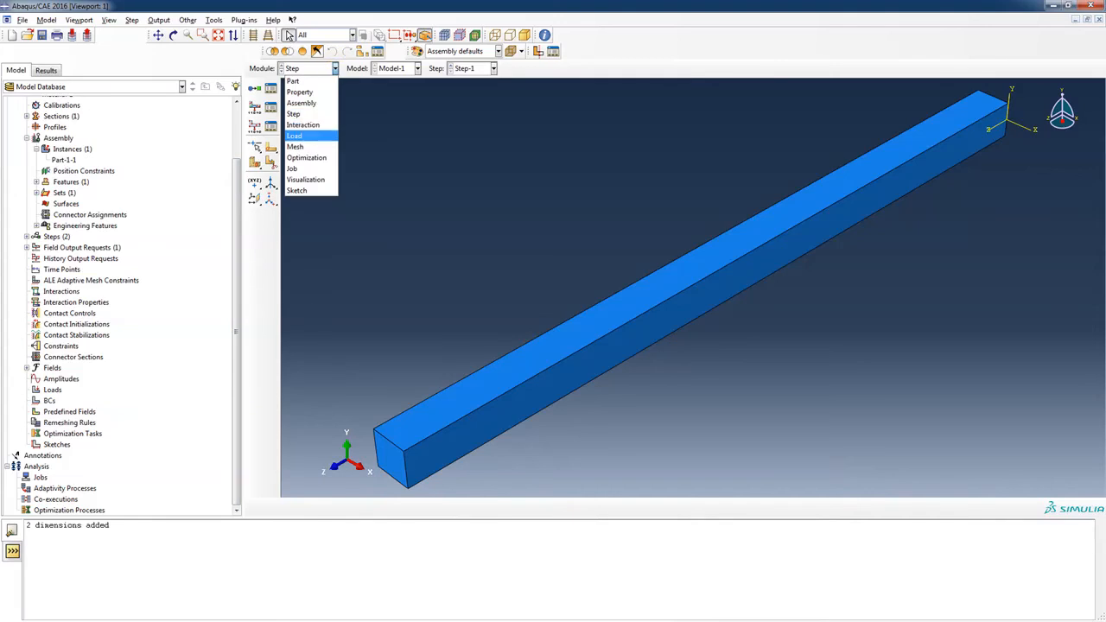
pyautogui.click(316, 147)
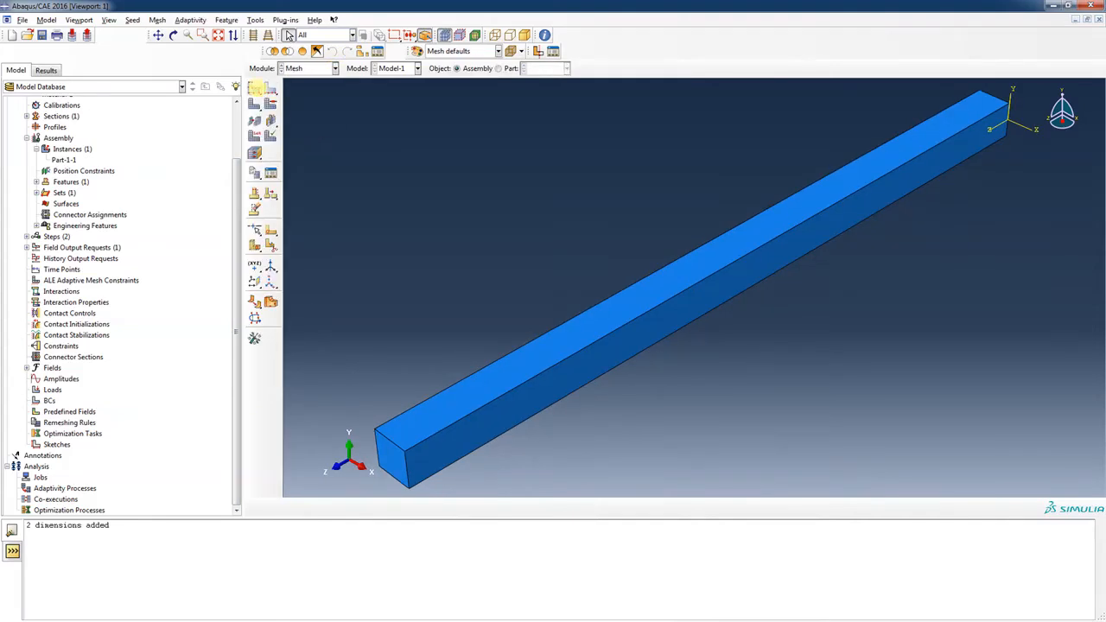
pyautogui.click(254, 87)
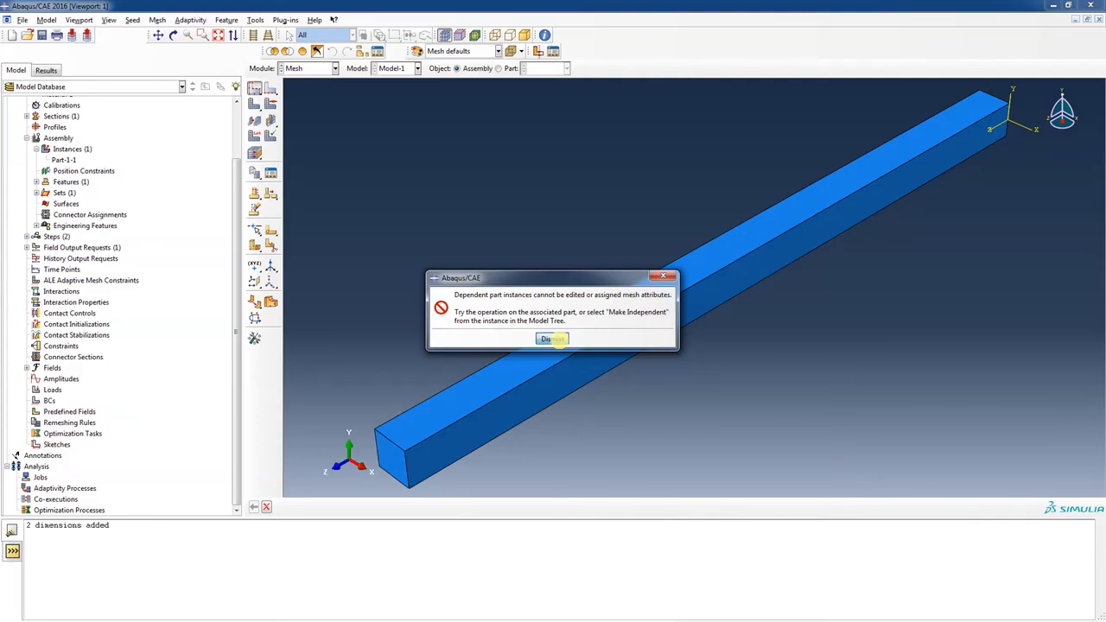
pyautogui.click(553, 339)
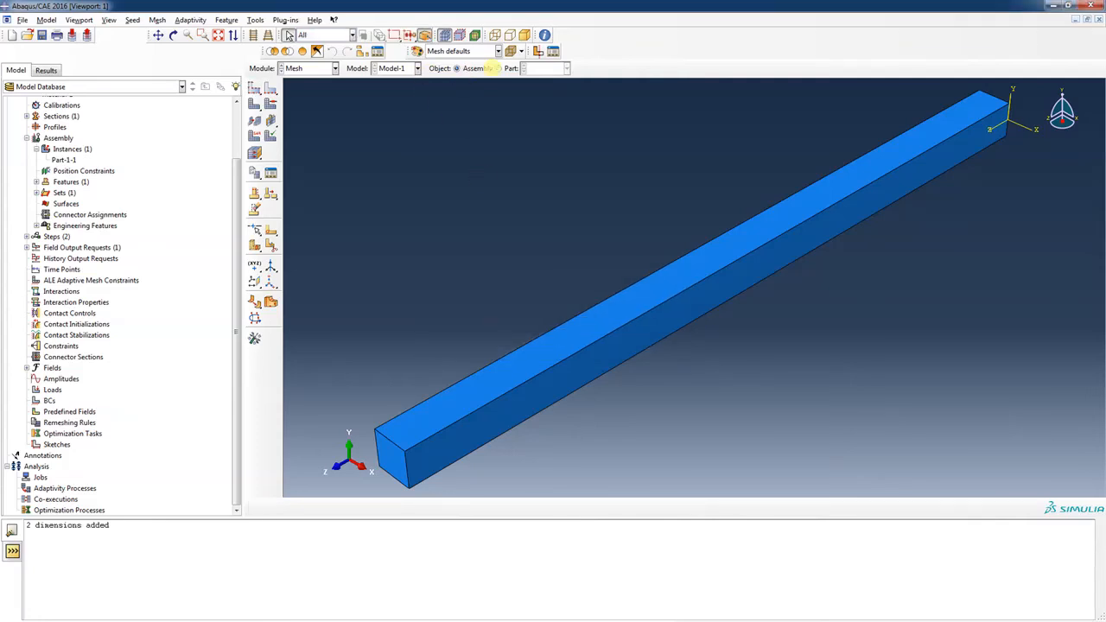
pyautogui.click(456, 69)
pyautogui.click(499, 69)
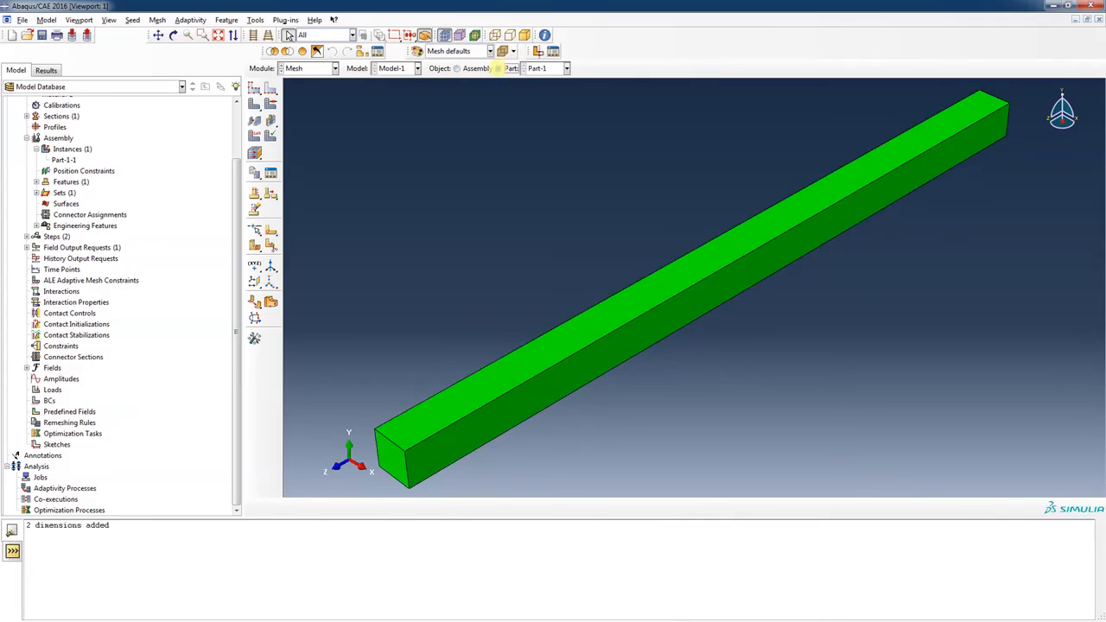
# Step: Seed Part-1 with an approximate global size of 2, generate its mesh and check the elements at the beam's near corner
pyautogui.click(254, 88)
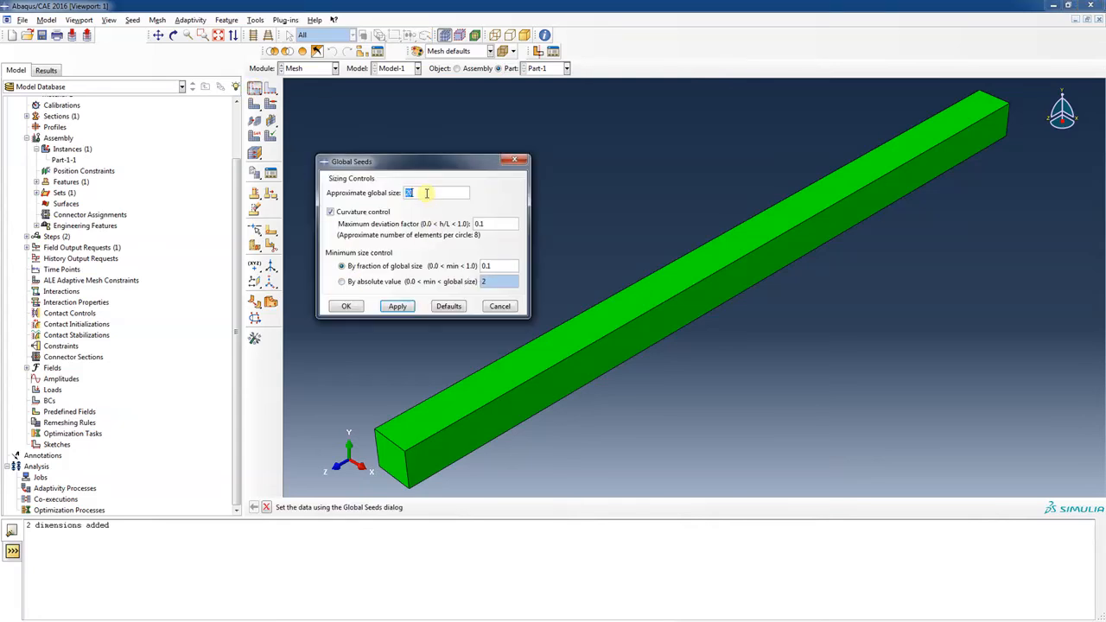
pyautogui.write('2')
pyautogui.click(347, 305)
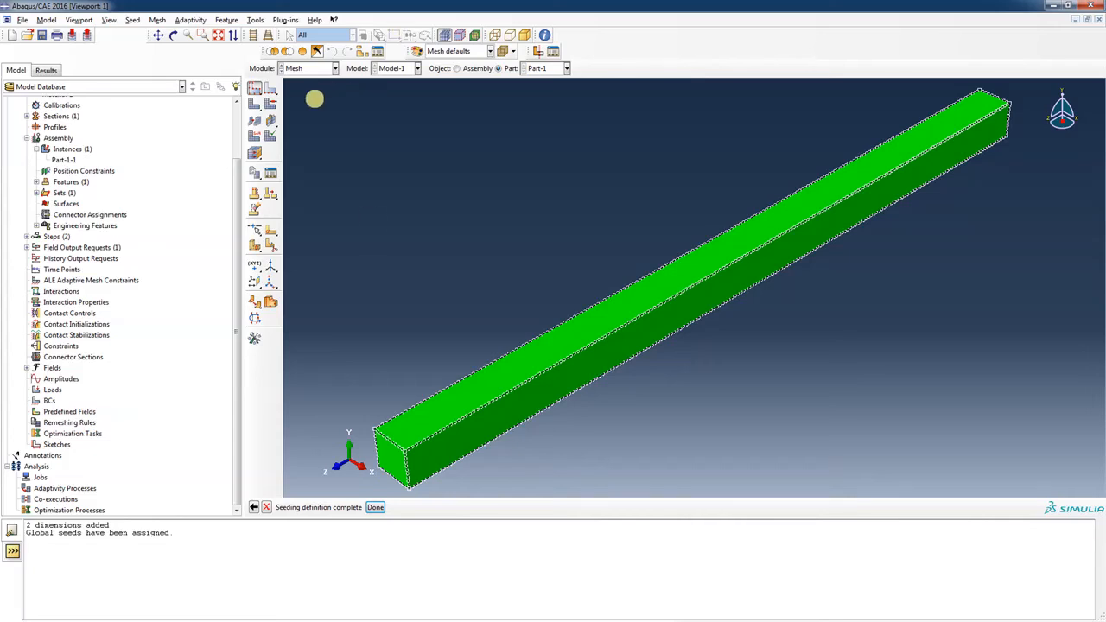
pyautogui.click(254, 104)
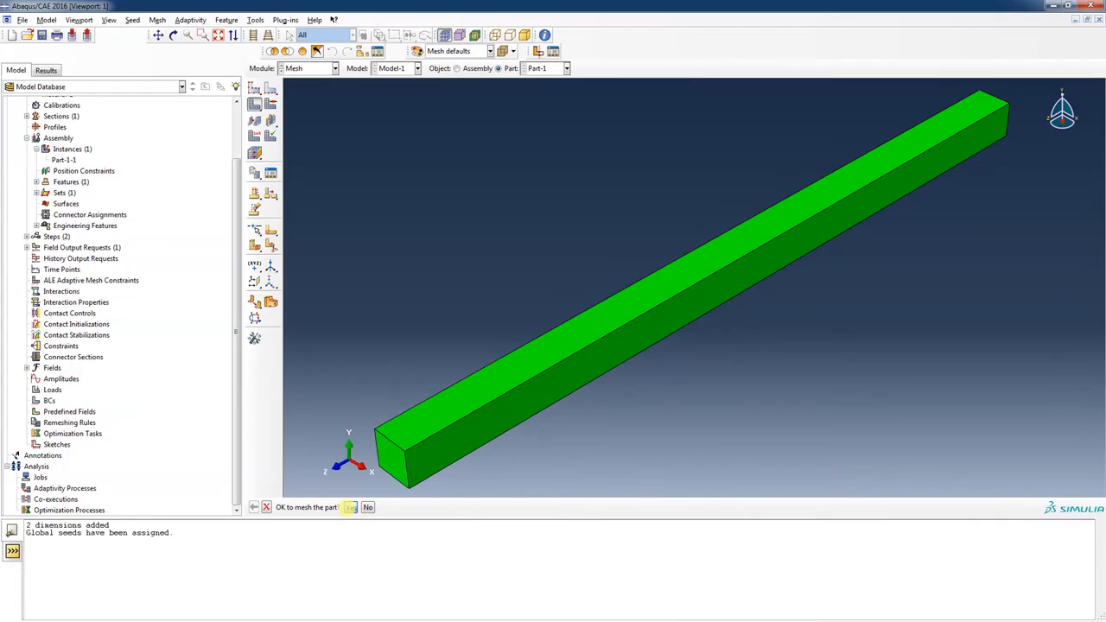
pyautogui.click(349, 507)
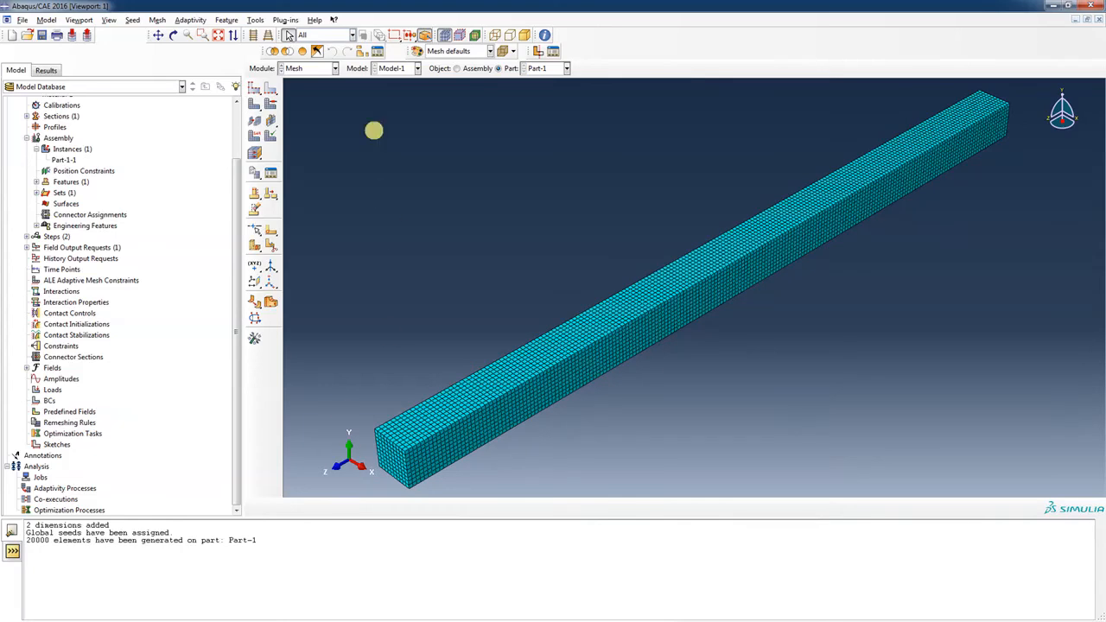
pyautogui.click(202, 35)
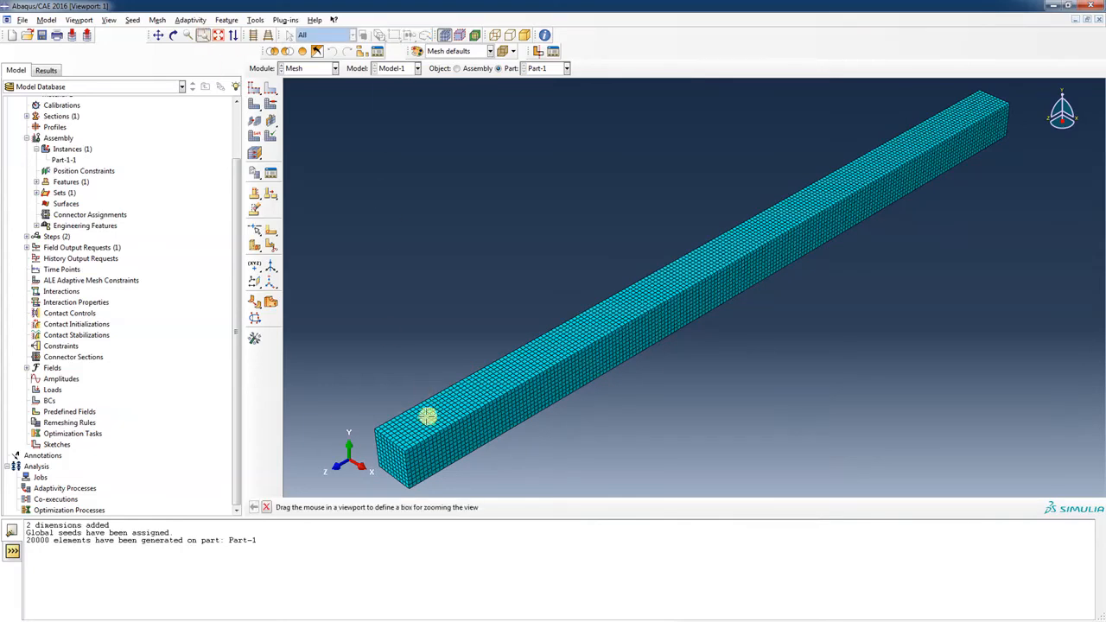
pyautogui.moveTo(369, 414); pyautogui.dragTo(395, 443)
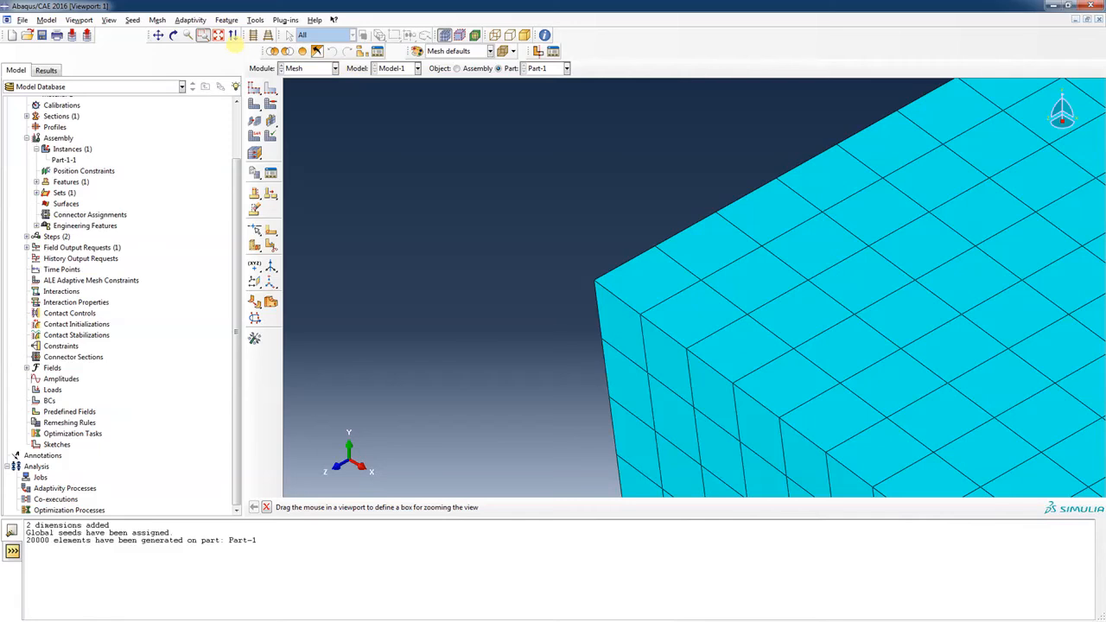
pyautogui.click(218, 34)
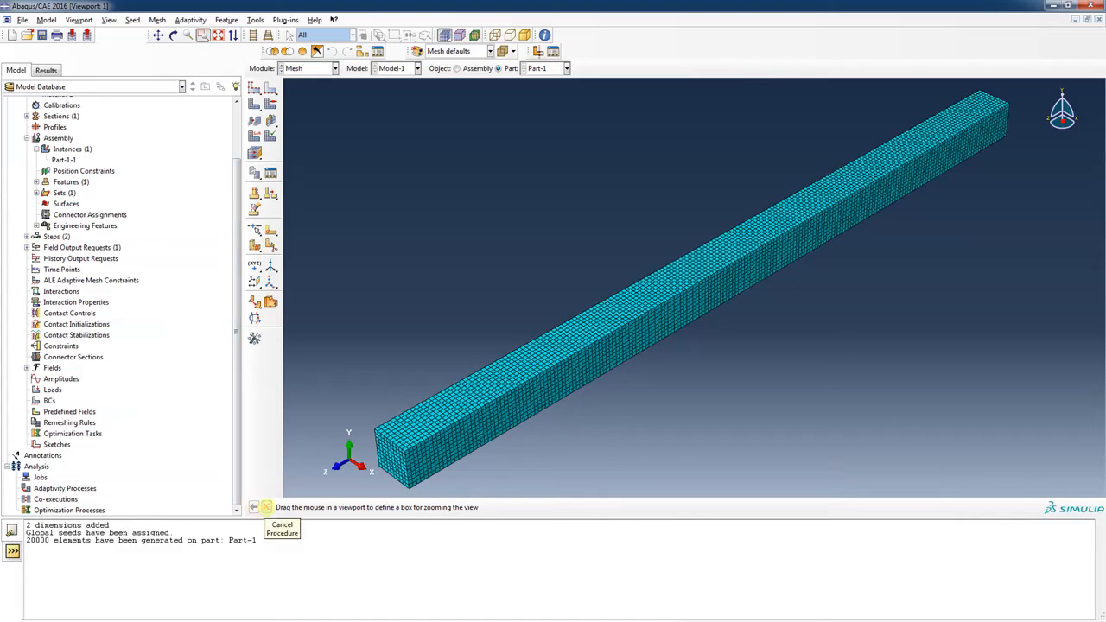
pyautogui.click(266, 507)
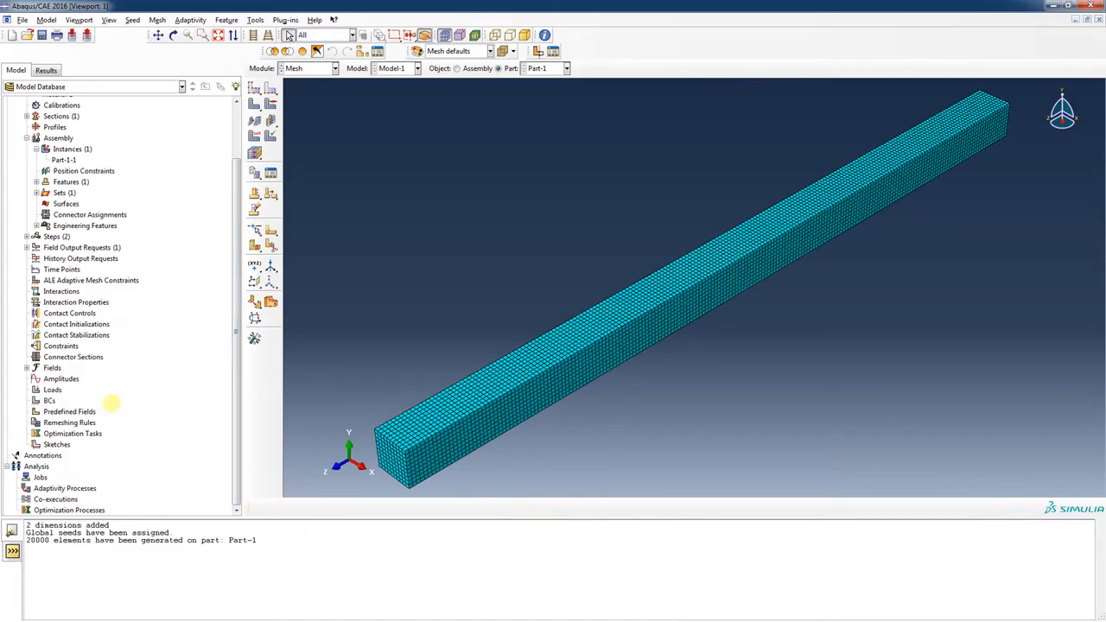
# Step: Create an analysis job named Job-1-Frequency from Model-1 with the default job settings
pyautogui.rightClick(43, 478)
pyautogui.click(74, 509)
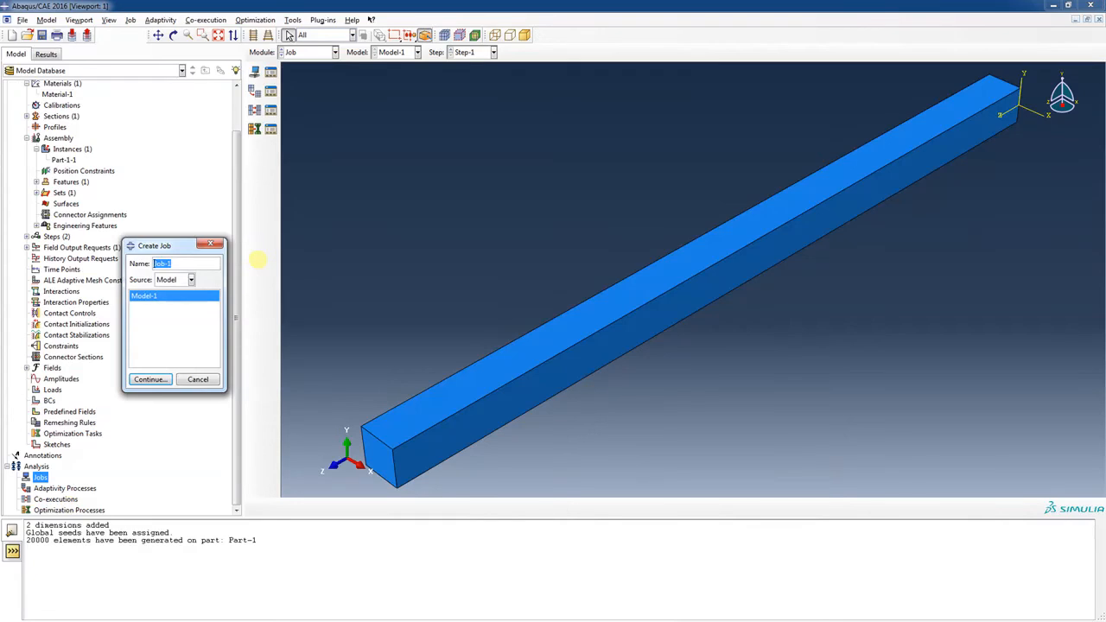
pyautogui.click(184, 264)
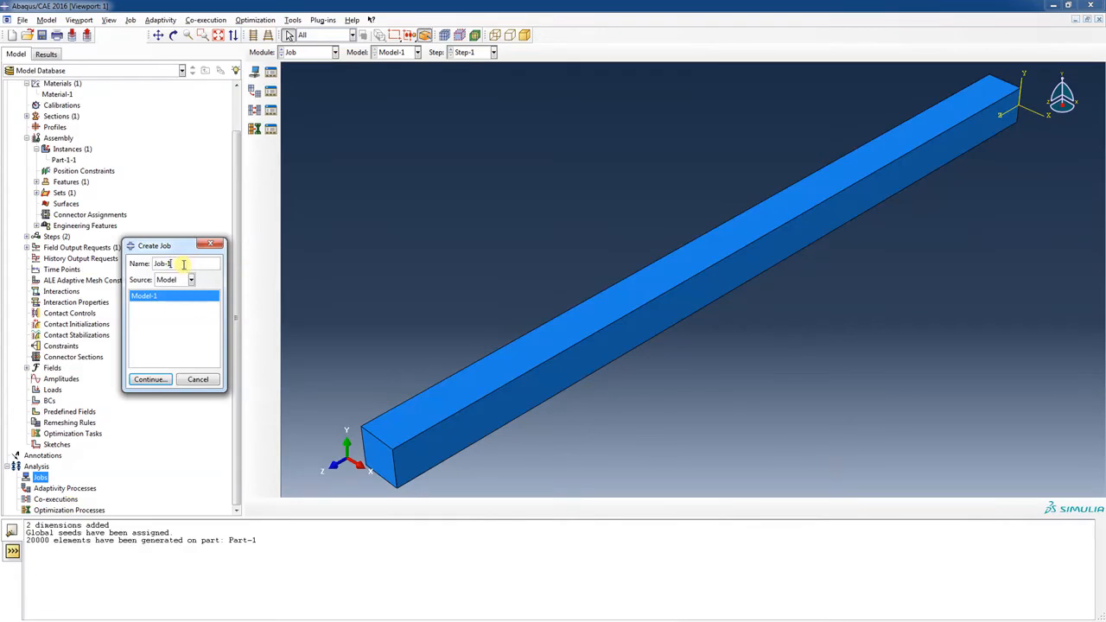
pyautogui.write('-Frequency')
pyautogui.click(150, 380)
pyautogui.click(273, 472)
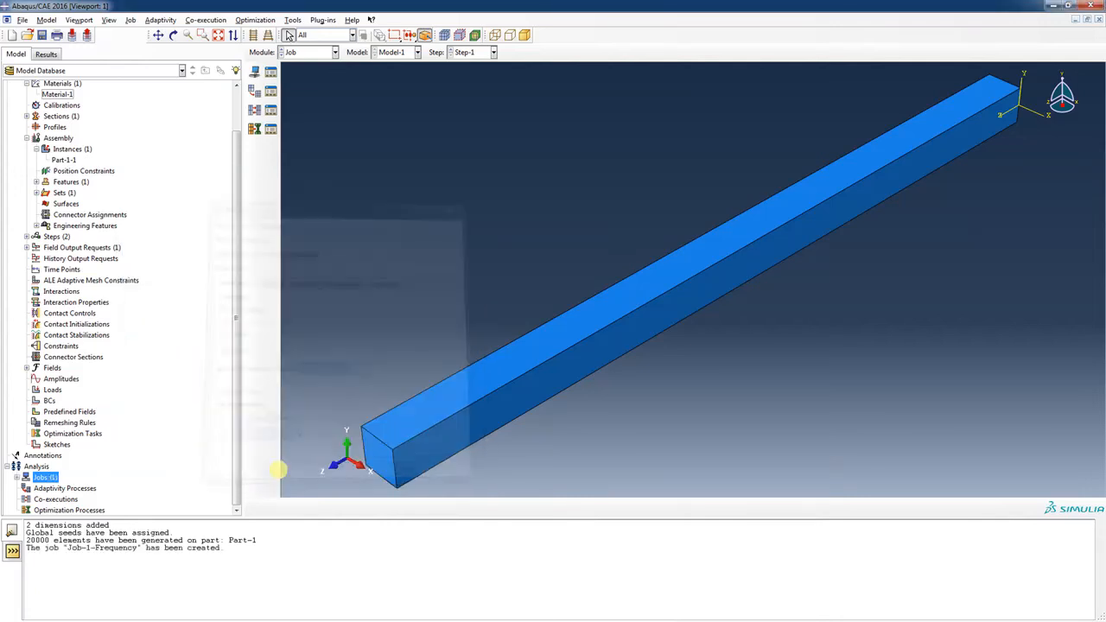
# Step: Submit Job-1-Frequency for analysis and open its results in the Visualization module once it has completed
pyautogui.click(17, 477)
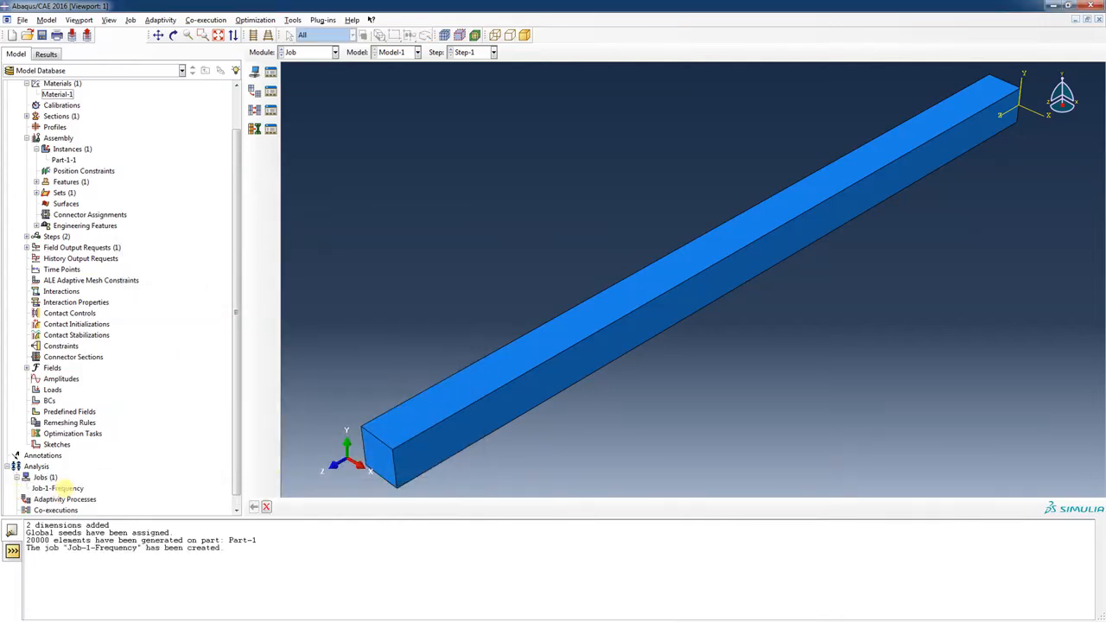
pyautogui.rightClick(66, 488)
pyautogui.click(90, 556)
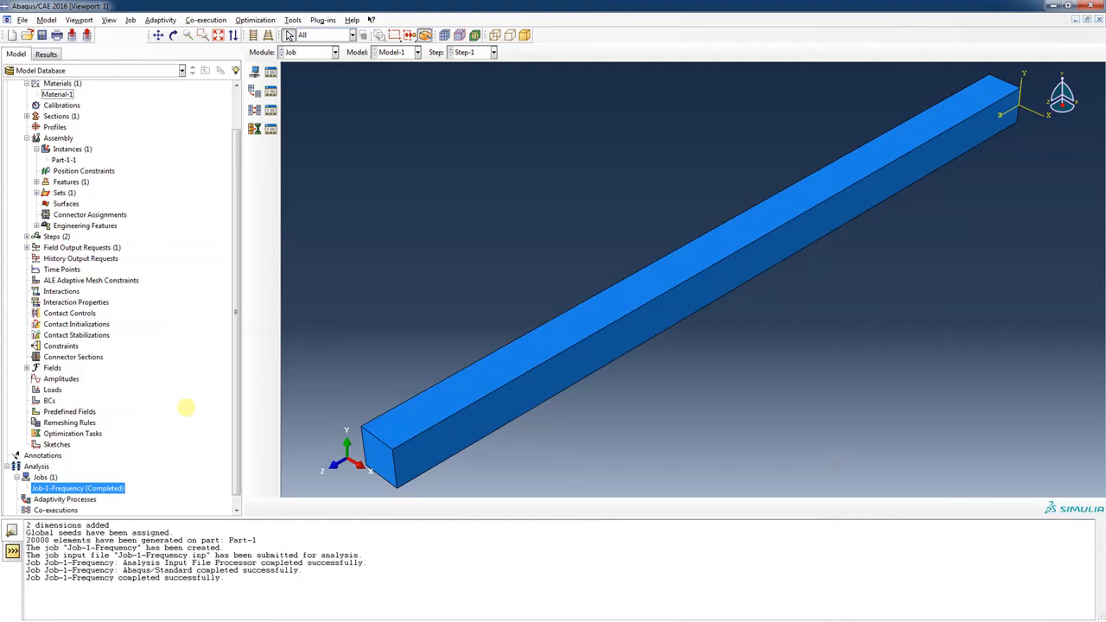
pyautogui.rightClick(102, 489)
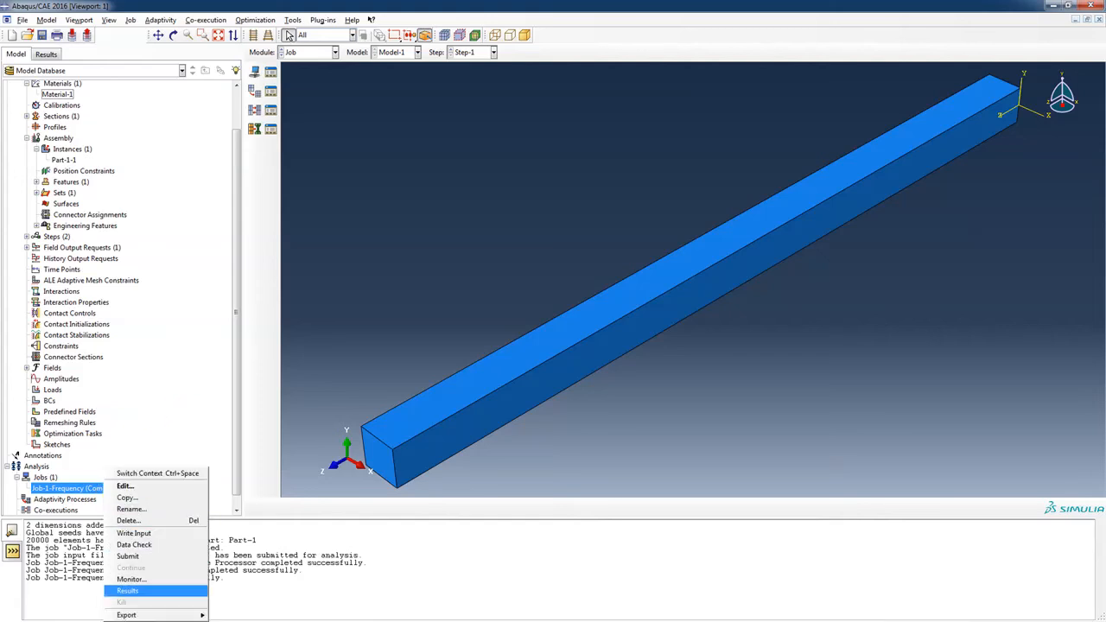
pyautogui.click(128, 590)
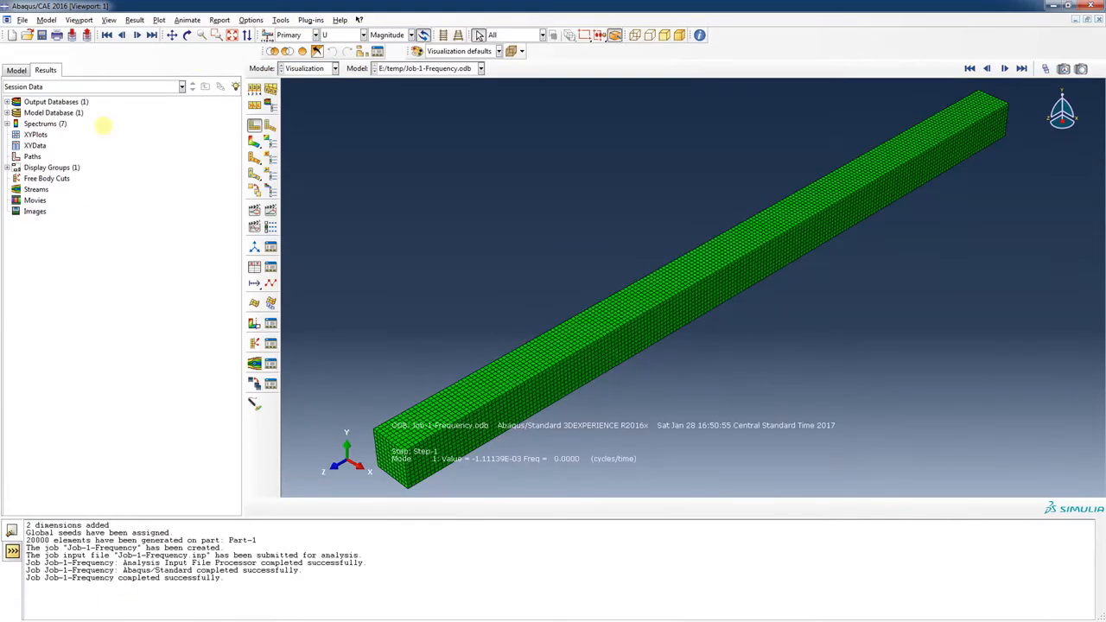
# Step: Expand the Job-1-Frequency.odb output database down to frames 0 to 29 of Step-1
pyautogui.click(7, 102)
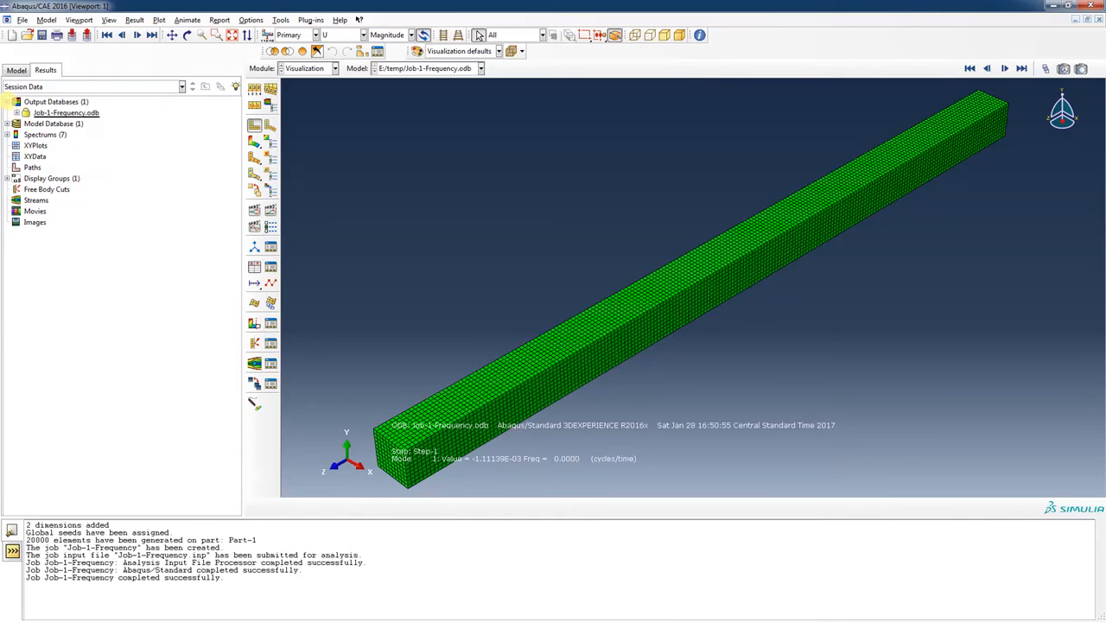
pyautogui.click(26, 113)
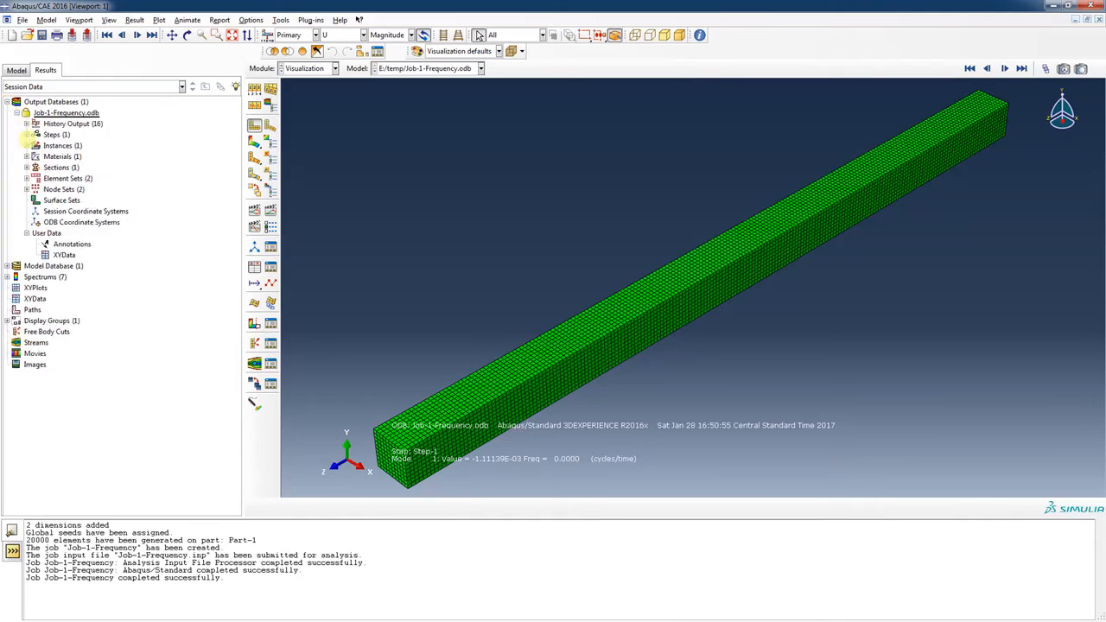
pyautogui.click(26, 135)
pyautogui.click(35, 145)
pyautogui.click(46, 156)
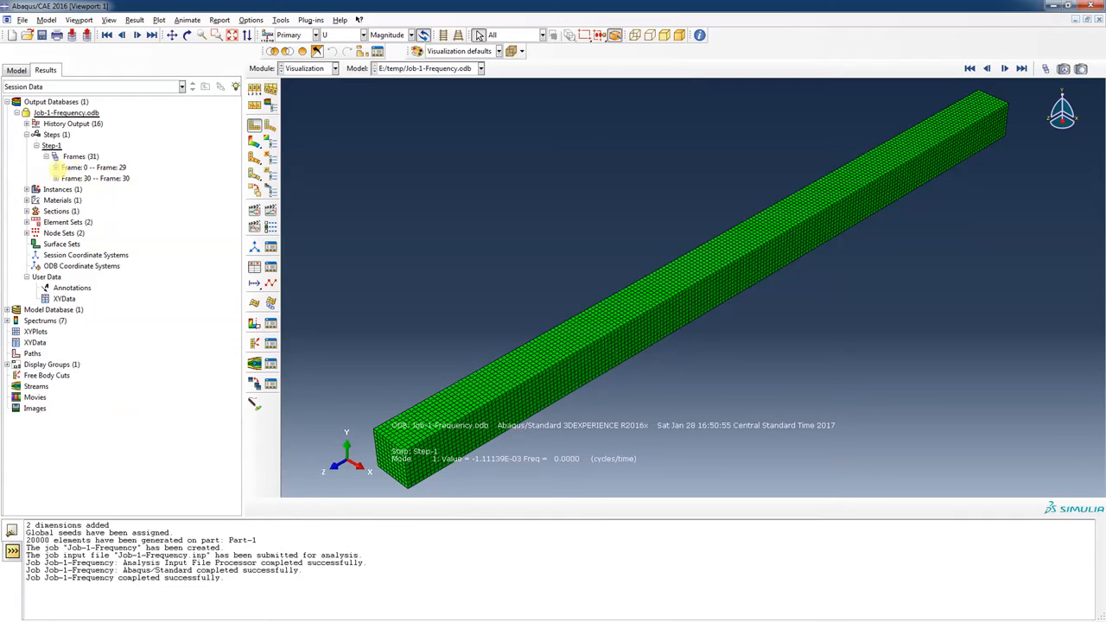
pyautogui.click(55, 166)
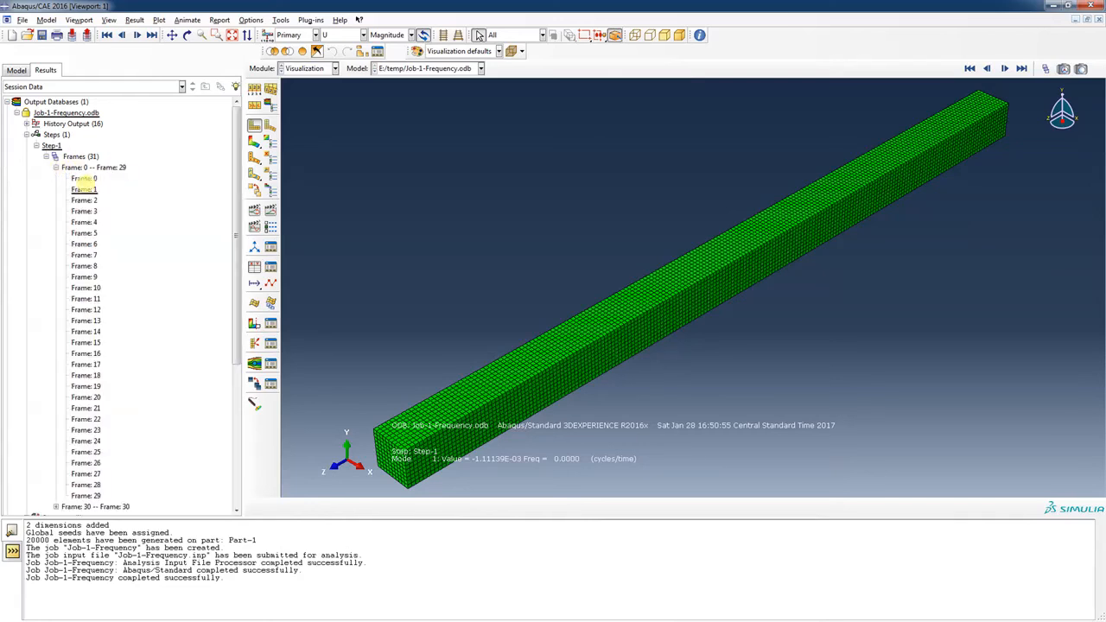
# Step: Plot displacement magnitude contours on the deformed beam, showing Frame 0 first and Frame 1 after it
pyautogui.click(84, 178)
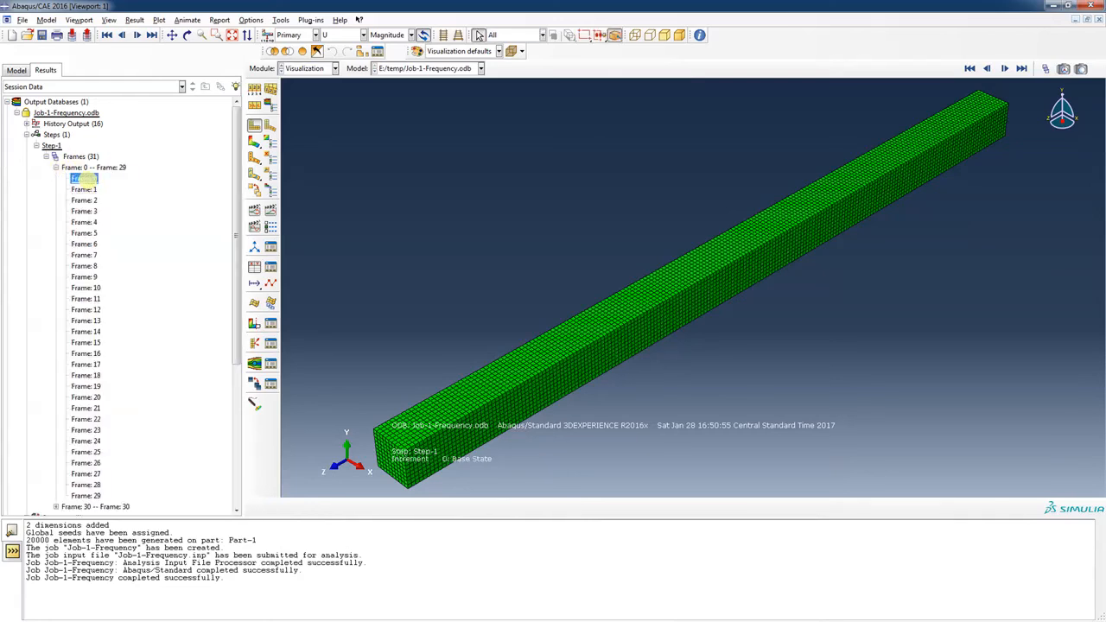
pyautogui.click(254, 142)
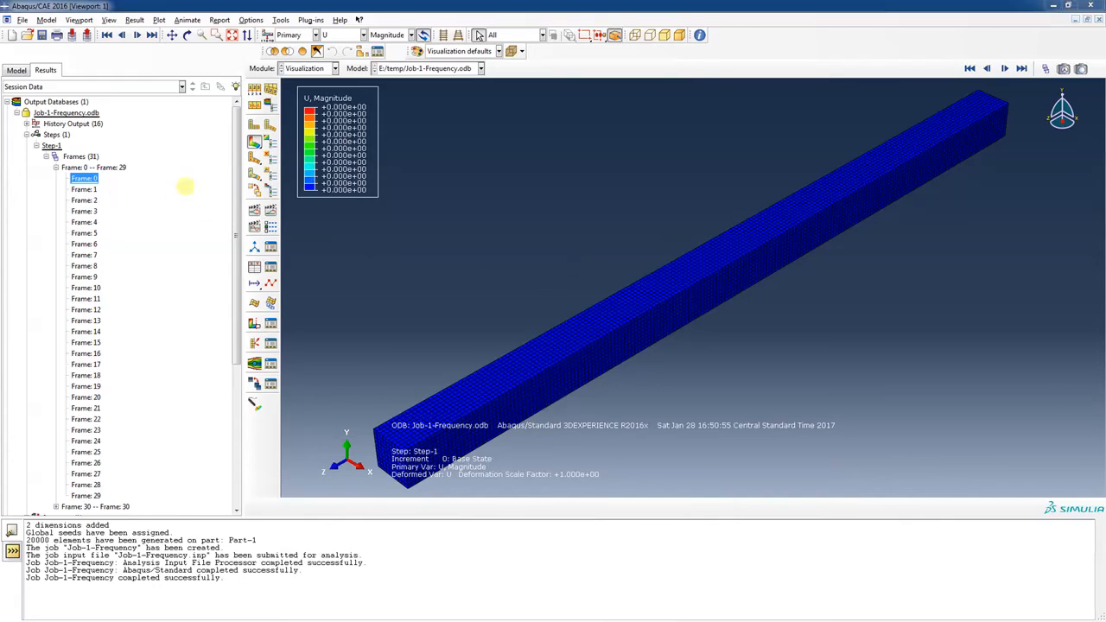
pyautogui.click(84, 188)
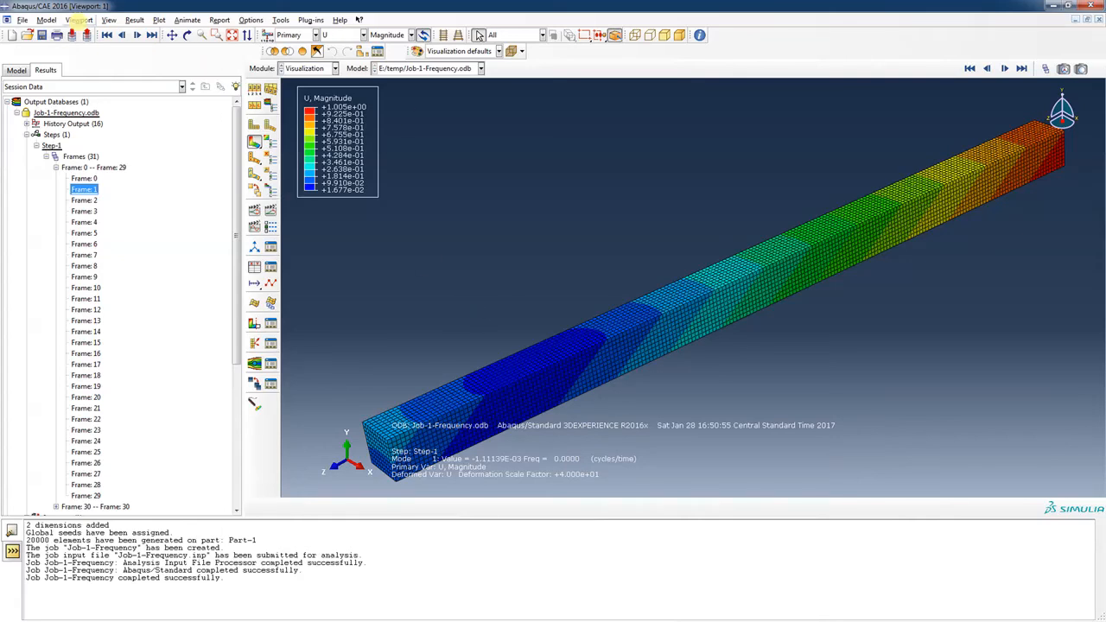
# Step: In the viewport annotation options, set the title block's font size to 14 points and apply it
pyautogui.click(79, 20)
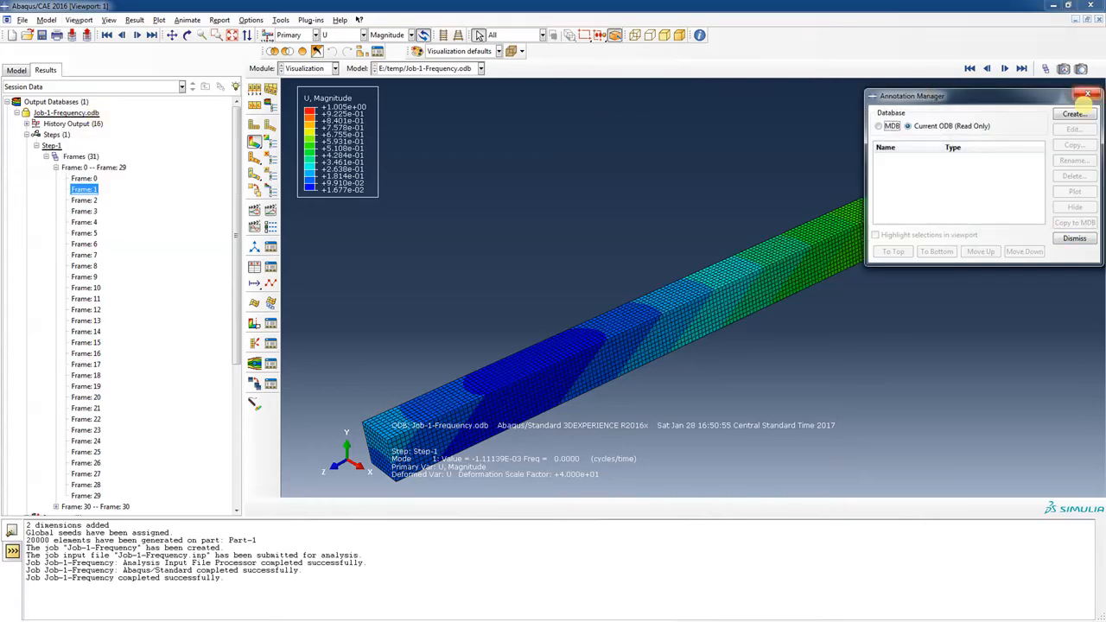
pyautogui.click(1090, 94)
pyautogui.click(80, 20)
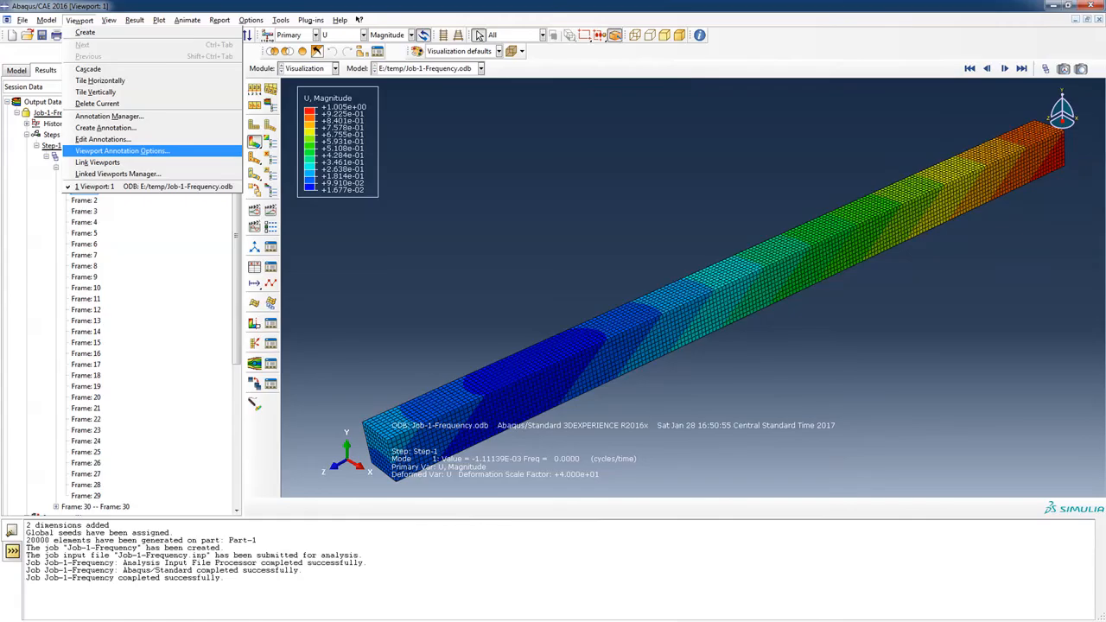
pyautogui.click(95, 150)
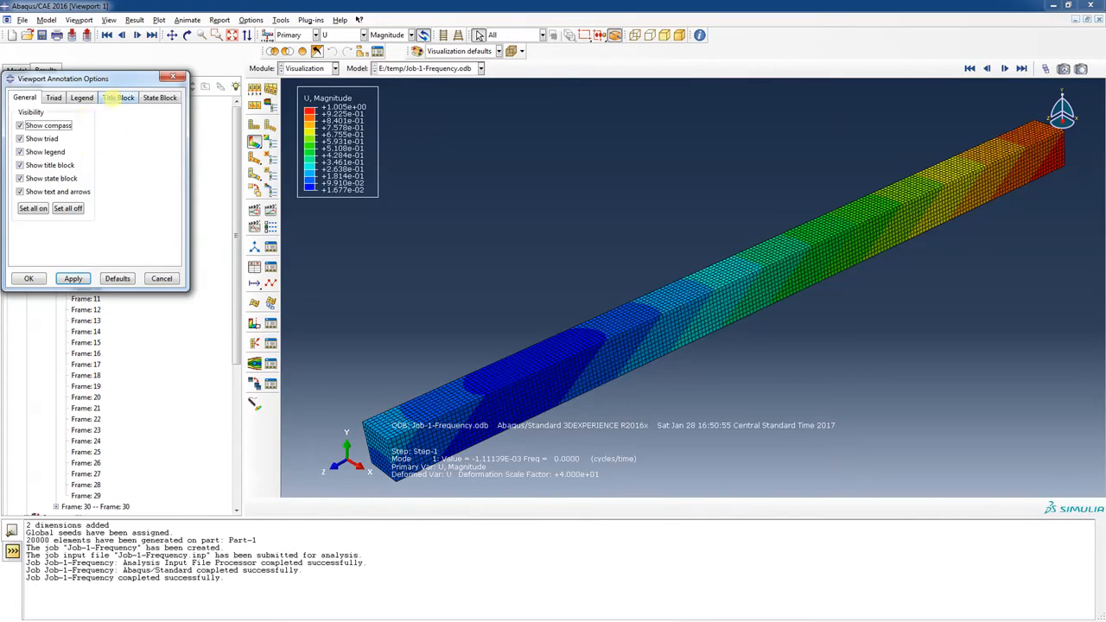
pyautogui.click(118, 97)
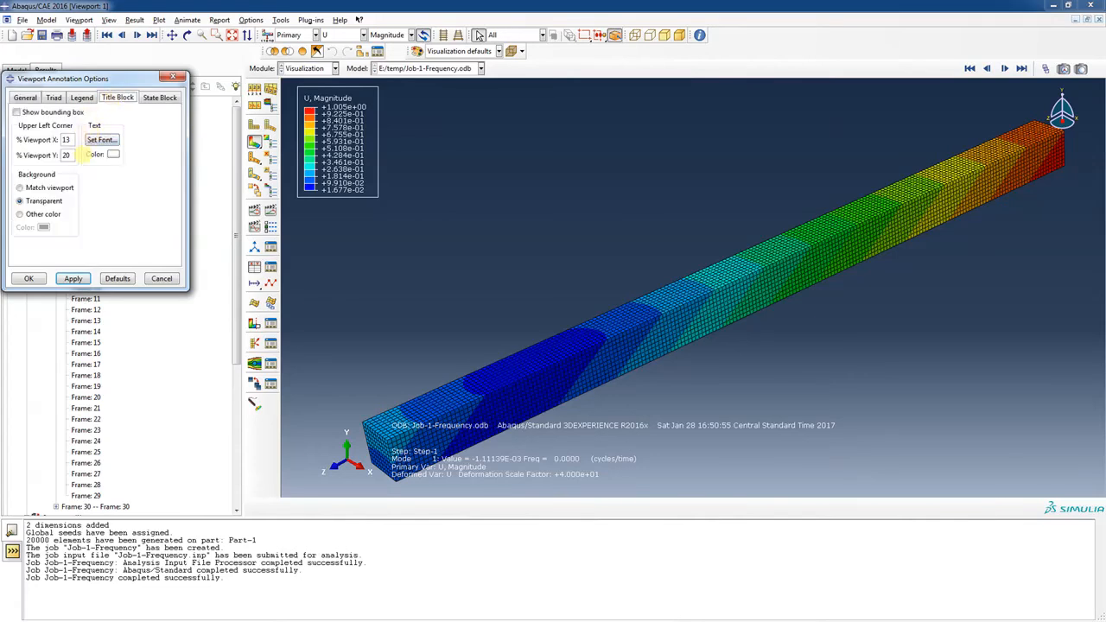
pyautogui.click(102, 139)
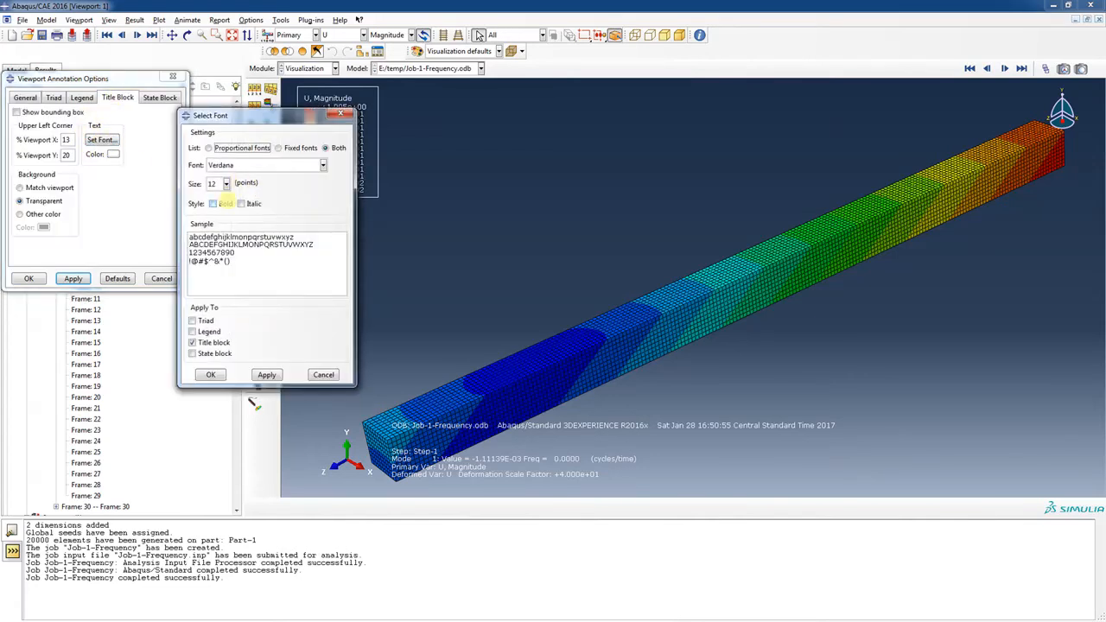
pyautogui.click(226, 184)
pyautogui.click(214, 230)
pyautogui.click(266, 375)
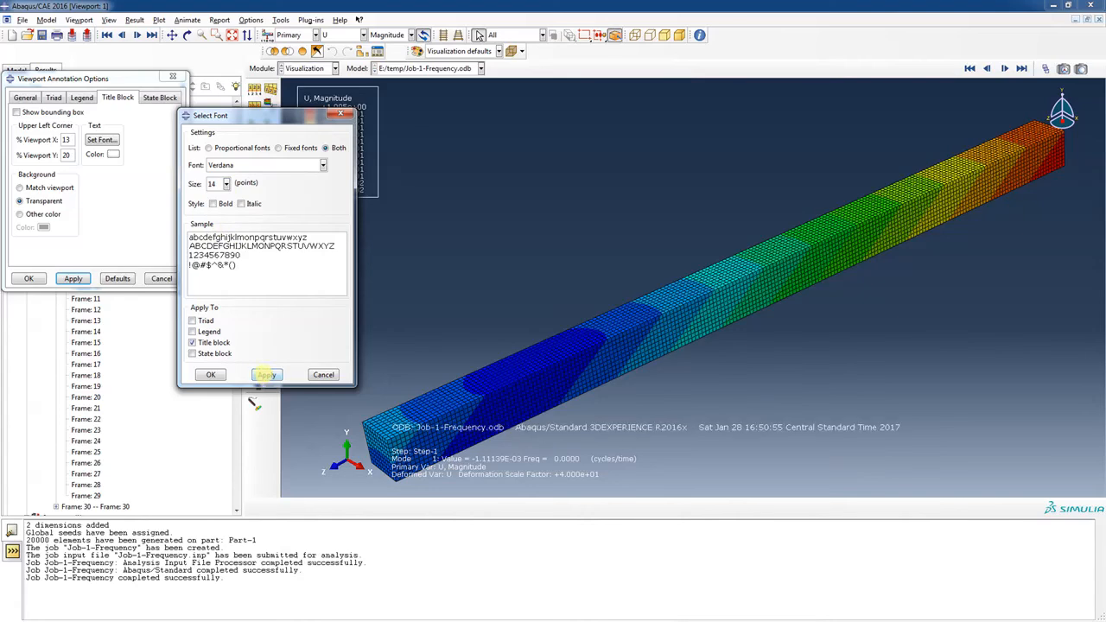
# Step: Apply the 14-point Verdana font to the state block only, leaving the title block out of the selection
pyautogui.click(192, 342)
pyautogui.click(192, 353)
pyautogui.click(267, 374)
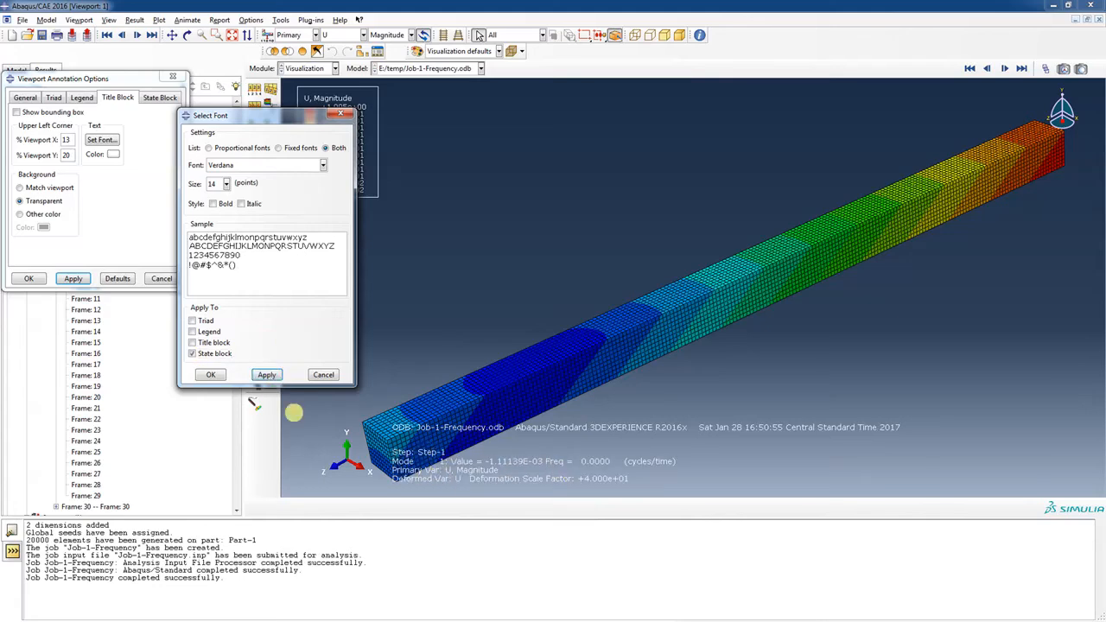
# Step: Set the state block's font size to 18 points, apply it and close the font settings
pyautogui.click(225, 183)
pyautogui.click(213, 240)
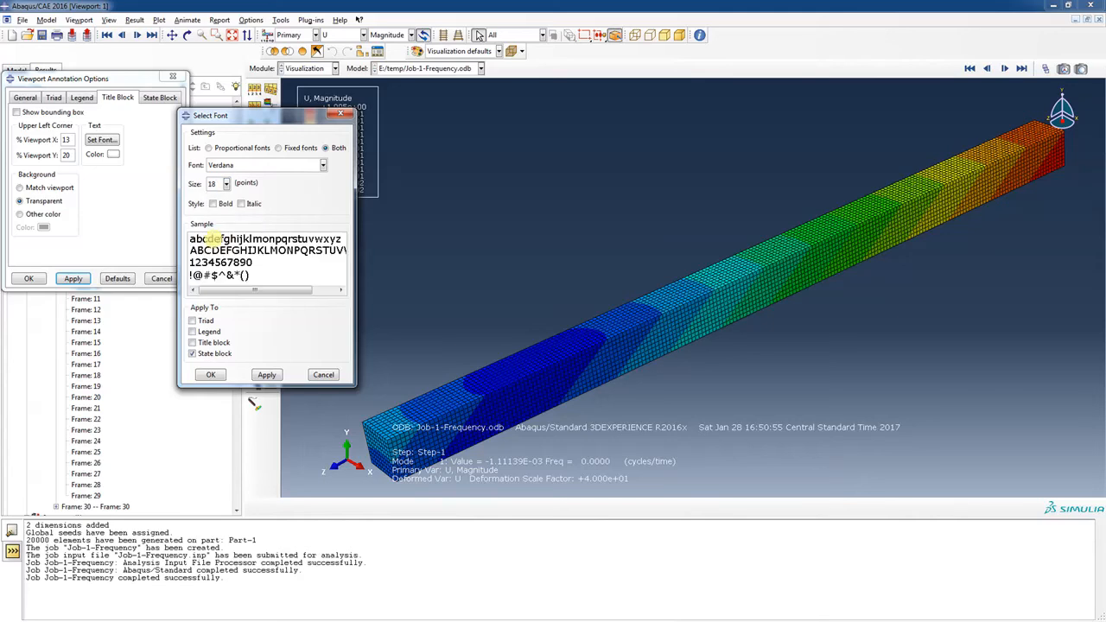
pyautogui.click(266, 374)
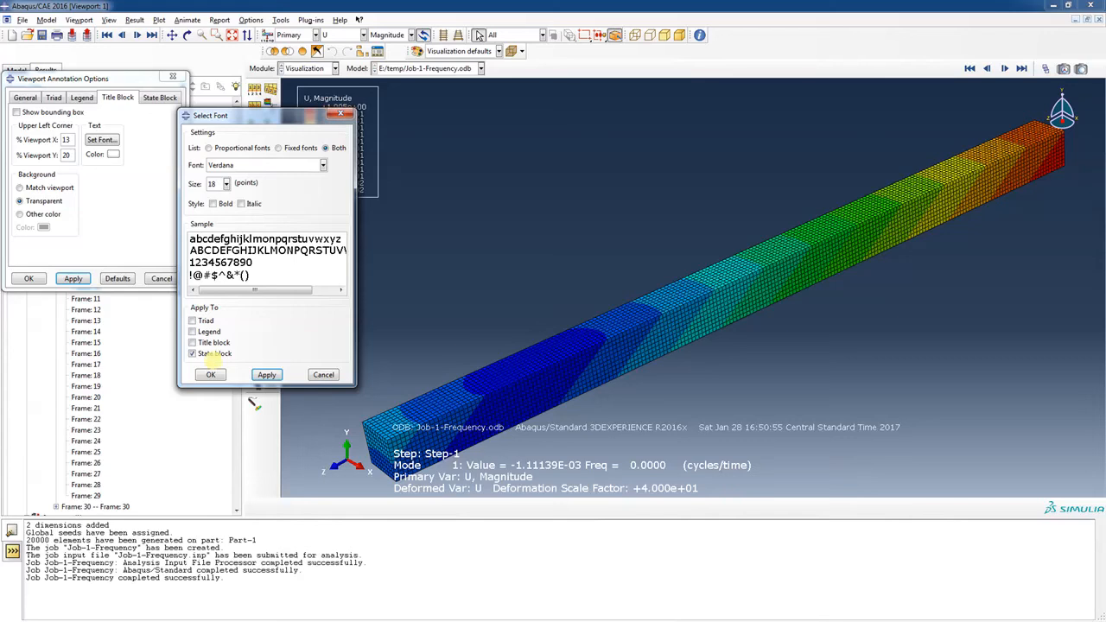
pyautogui.click(210, 374)
# Step: Turn off the title block's visibility in the viewport annotations, apply the change and close the annotation options
pyautogui.click(26, 98)
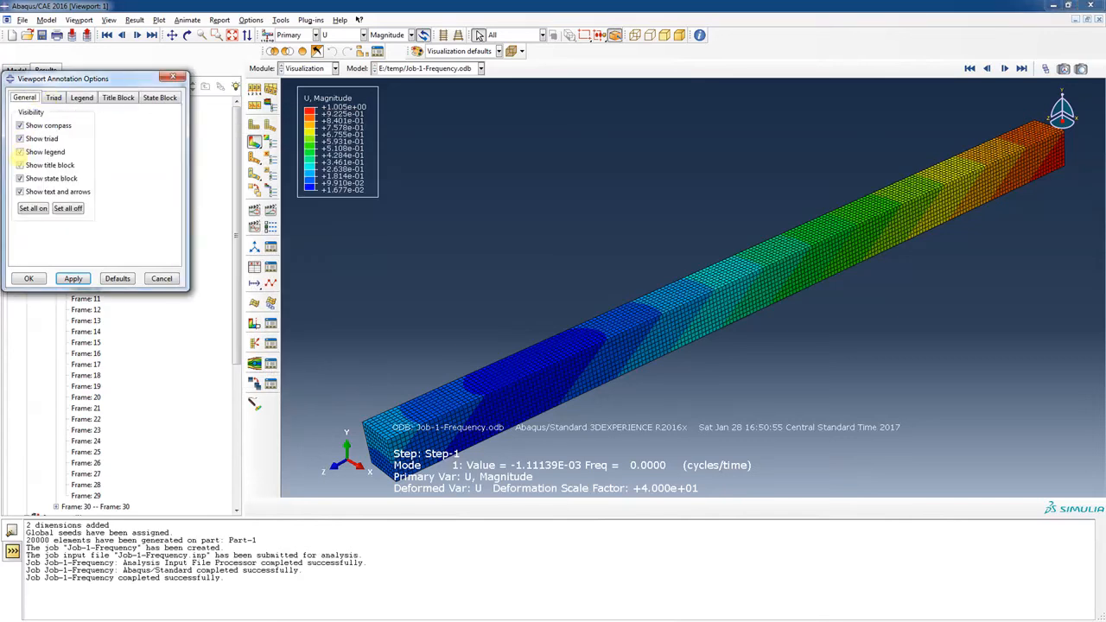
pyautogui.click(20, 165)
pyautogui.click(73, 278)
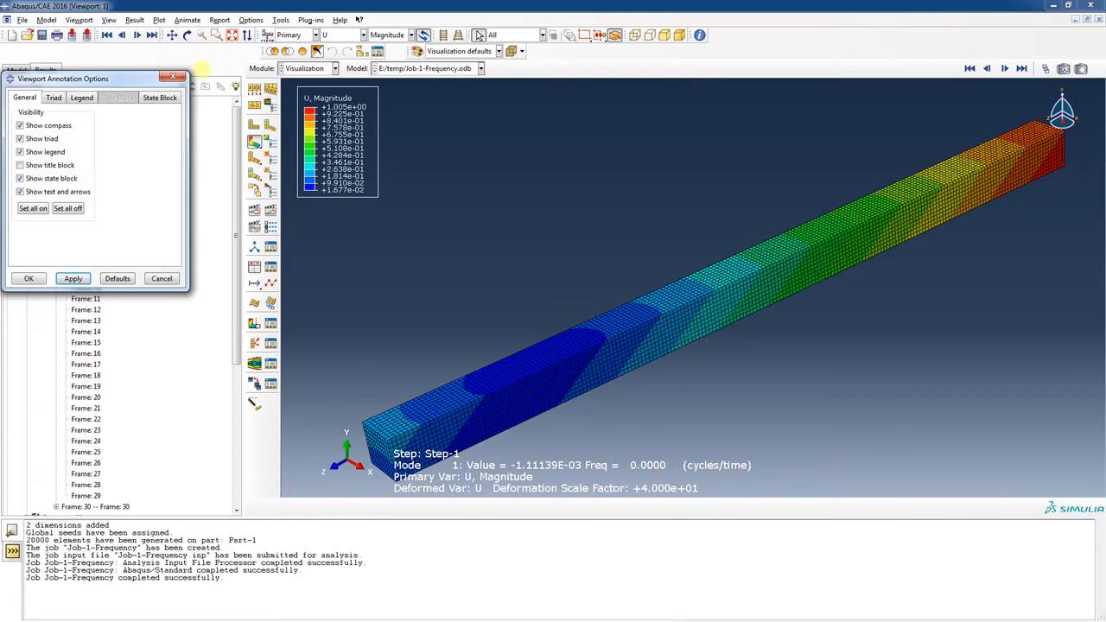
pyautogui.click(173, 77)
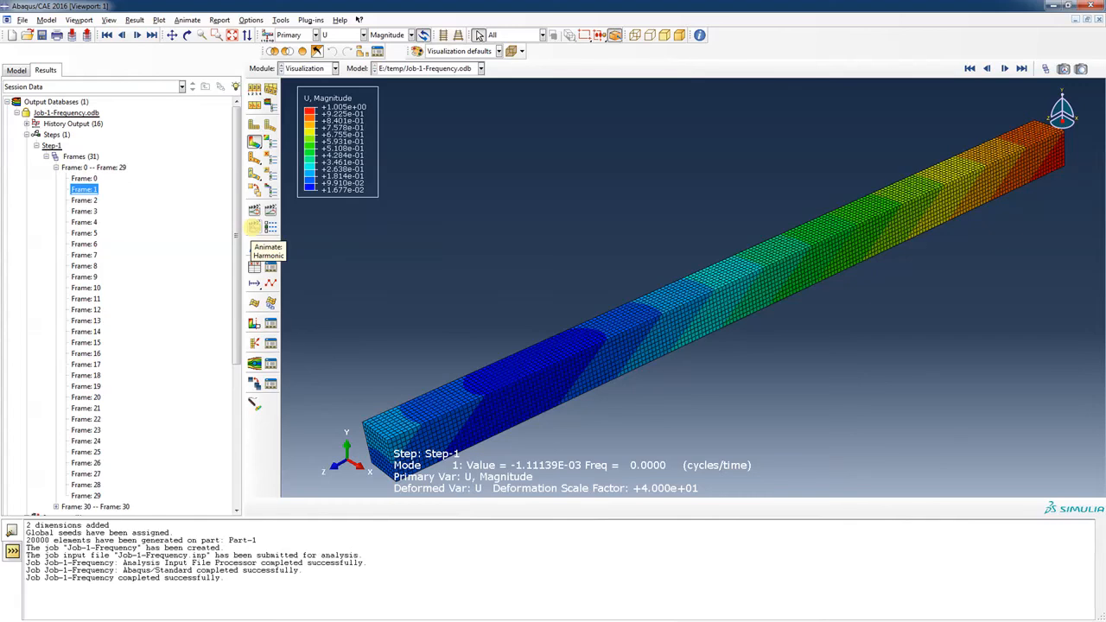
# Step: Start a harmonic animation of the Frame 1 mode shape with displacement magnitude contours
pyautogui.click(254, 226)
pyautogui.click(270, 226)
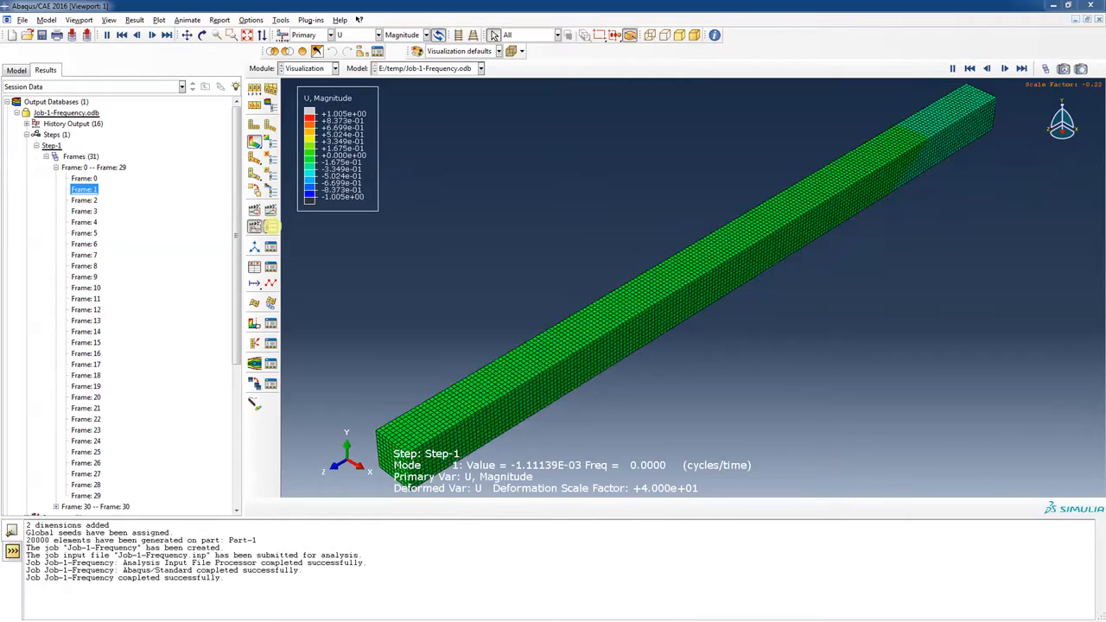
pyautogui.moveTo(465, 291); pyautogui.dragTo(378, 292)
pyautogui.click(327, 384)
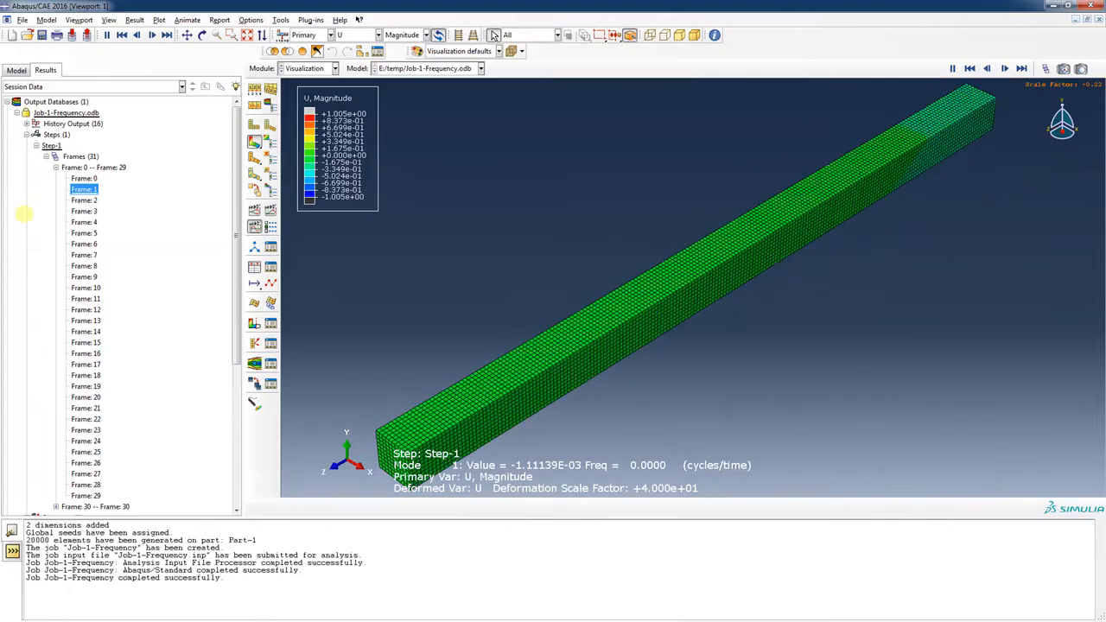
# Step: Examine the animated mode shapes and frequencies of Frames 2 to 7, comparing Frame 6 with Frame 7 again at the end
pyautogui.click(84, 200)
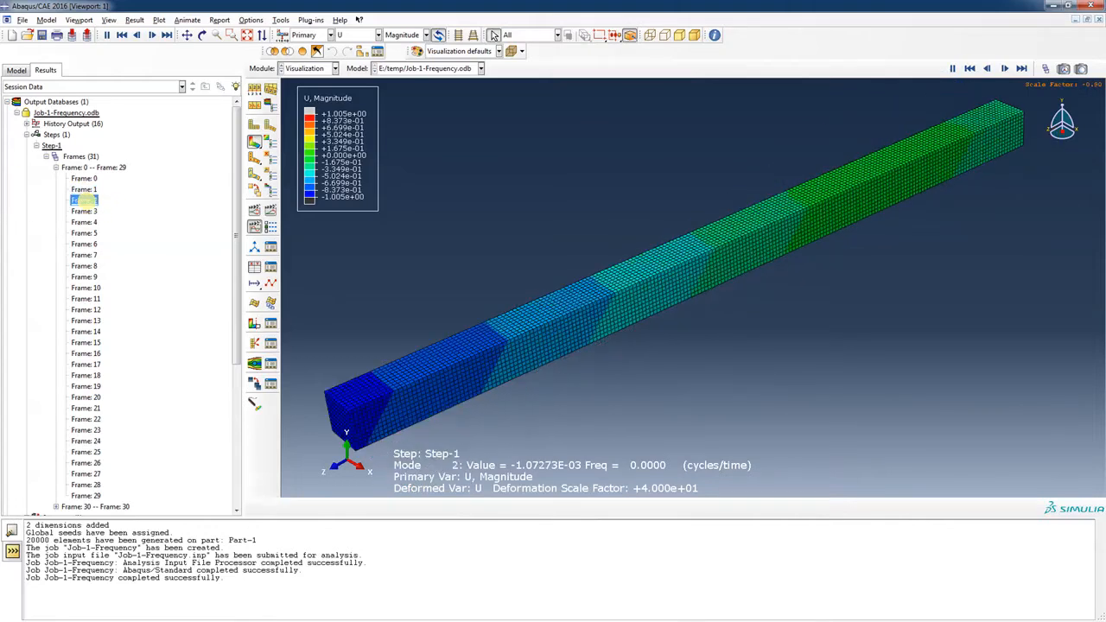
pyautogui.click(83, 211)
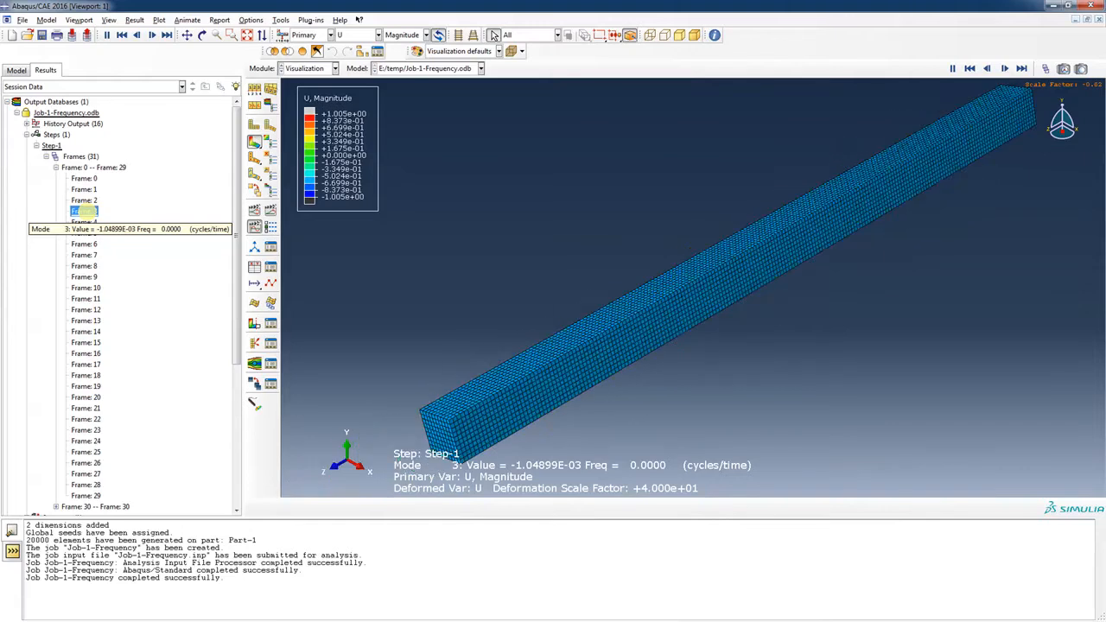
pyautogui.click(84, 222)
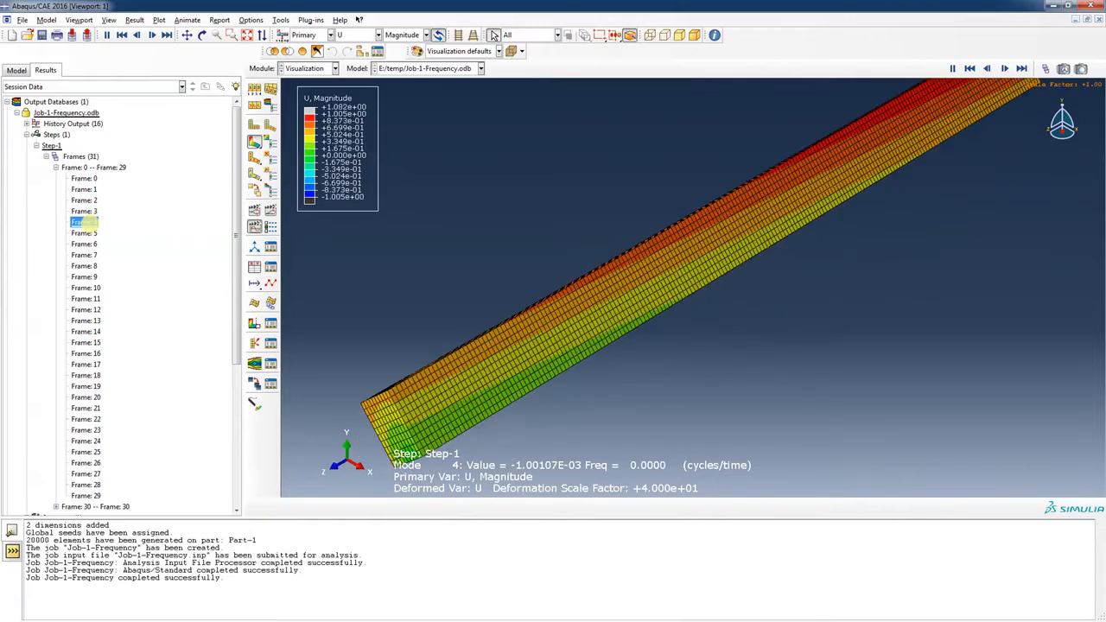
pyautogui.click(84, 232)
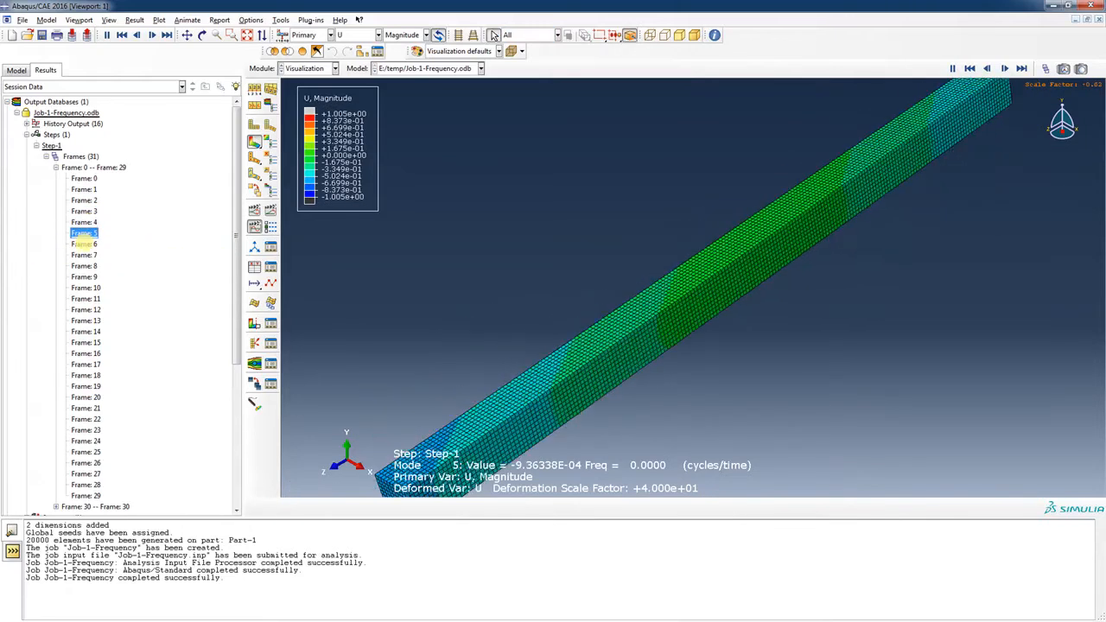
pyautogui.click(84, 243)
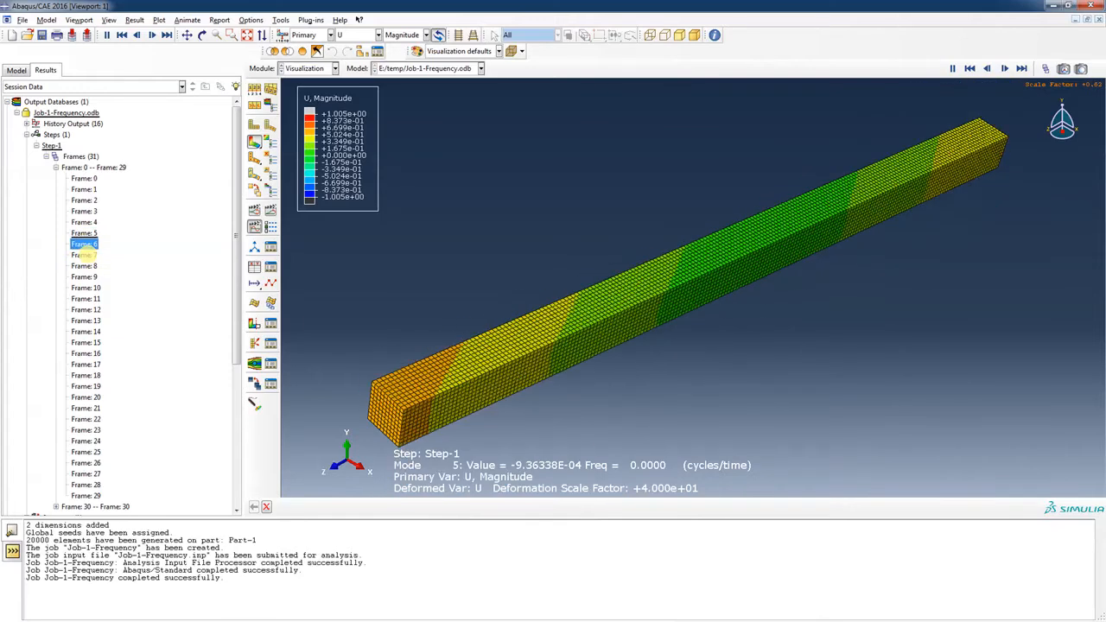
pyautogui.click(84, 255)
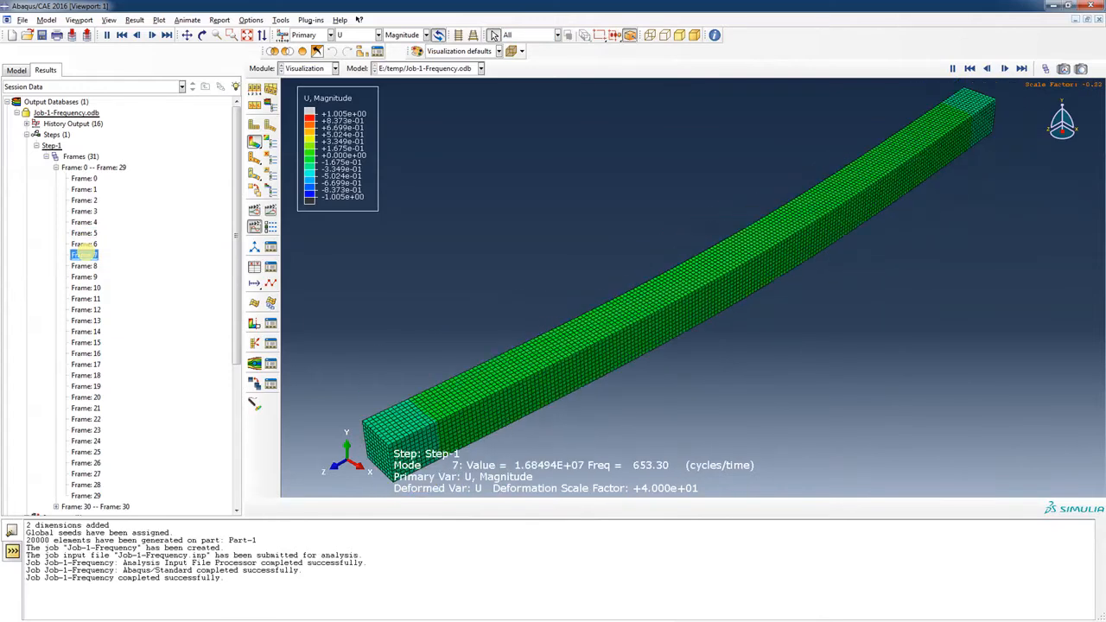
pyautogui.click(84, 243)
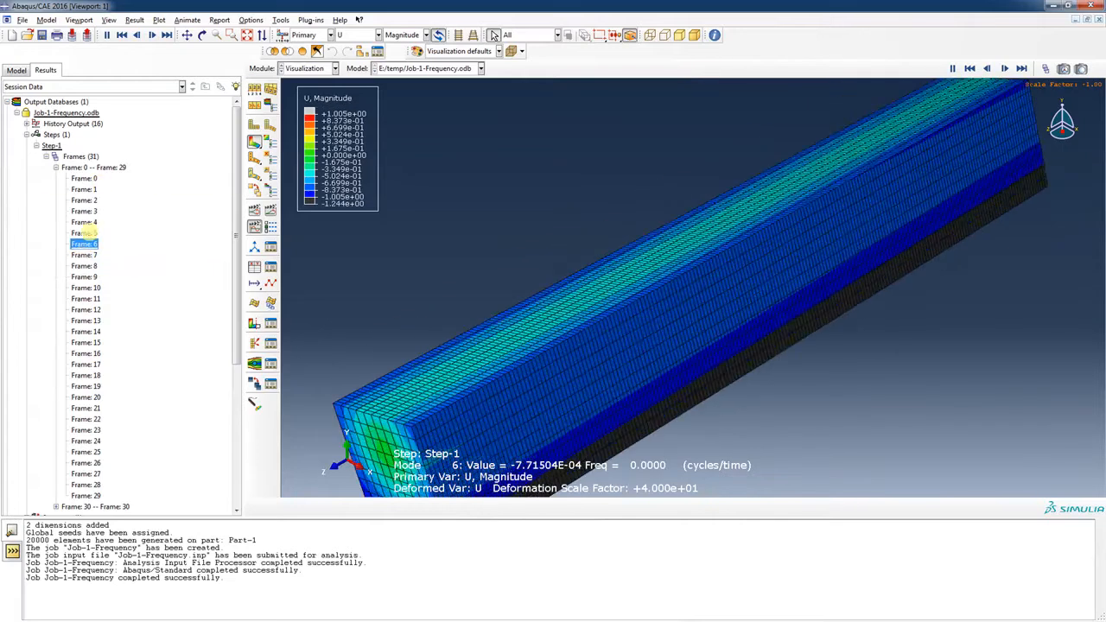
pyautogui.click(84, 255)
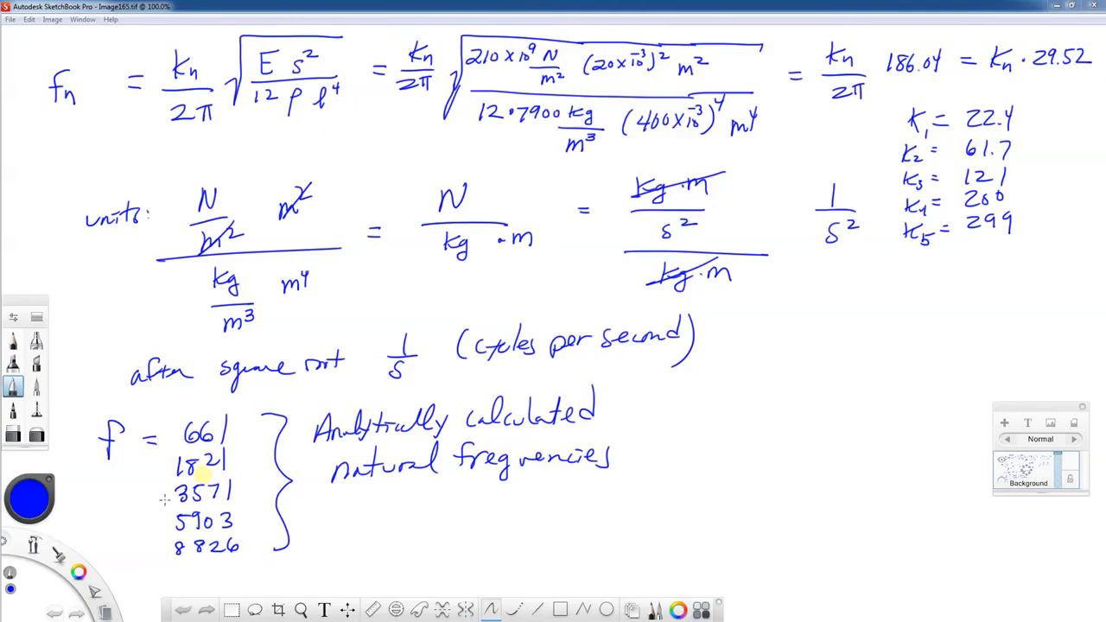
# Step: Switch to SketchBook and write the frequency 653 and the error 1.2% in red beside the analytical results
pyautogui.moveTo(79, 572); pyautogui.dragTo(65, 550)
pyautogui.moveTo(668, 394)
pyautogui.mouseDown()
pyautogui.moveTo(679, 408)
pyautogui.moveTo(698, 388)
pyautogui.moveTo(700, 409)
pyautogui.mouseUp()
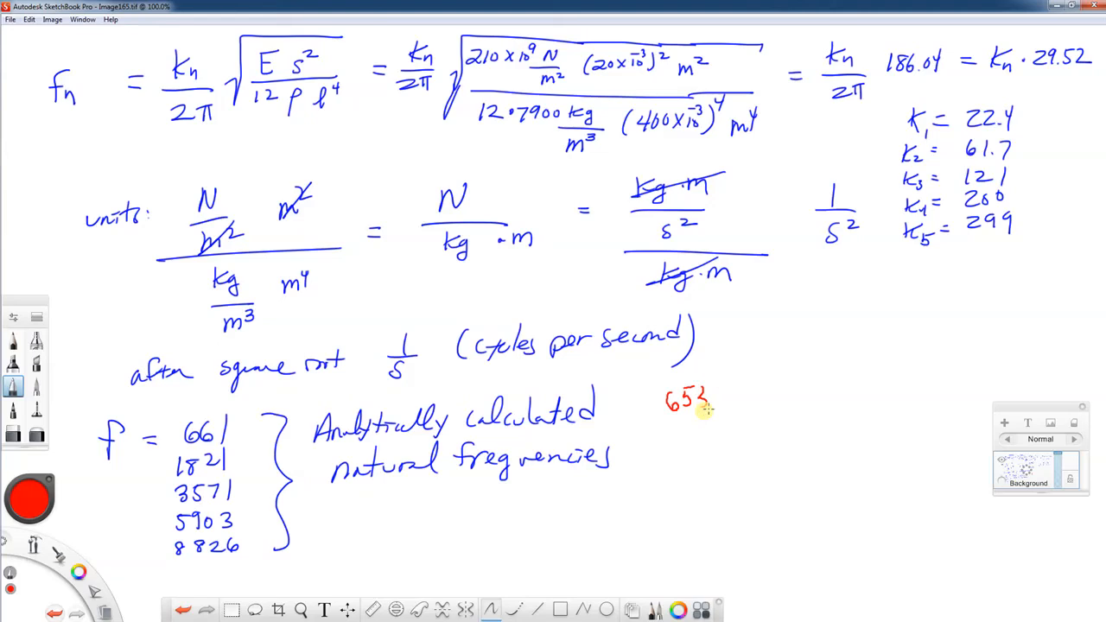
pyautogui.click(779, 399)
pyautogui.moveTo(786, 393)
pyautogui.mouseDown()
pyautogui.moveTo(799, 399)
pyautogui.moveTo(821, 377)
pyautogui.moveTo(811, 400)
pyautogui.moveTo(826, 395)
pyautogui.mouseUp()
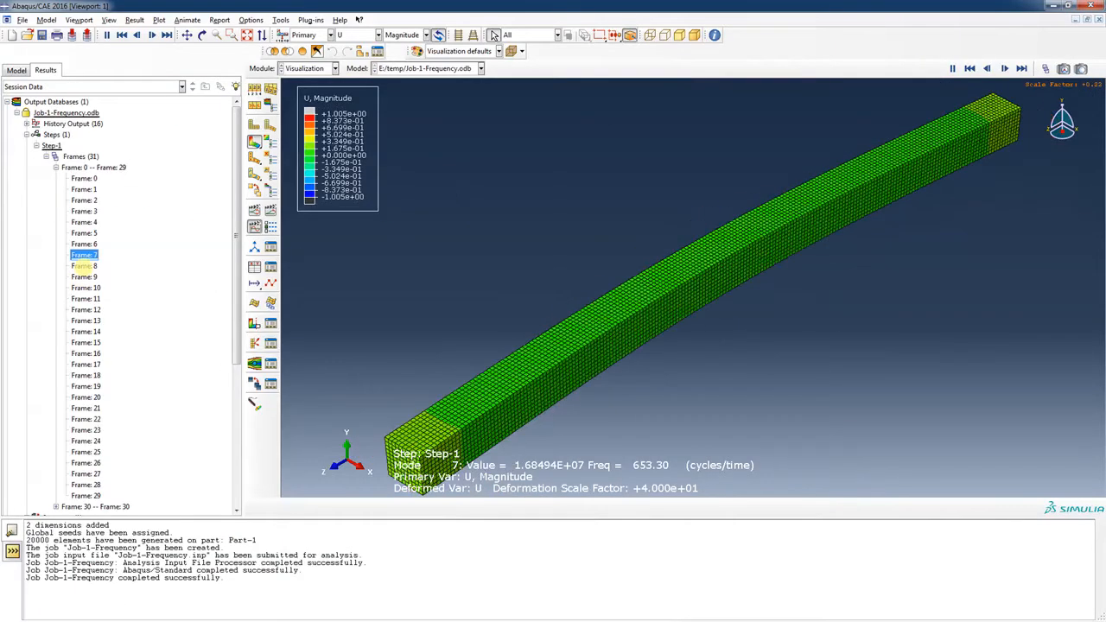
# Step: In Abaqus/CAE, compare the animated bending shapes of Frames 7 and 8, and examine Frame 9's shape and frequency
pyautogui.click(84, 266)
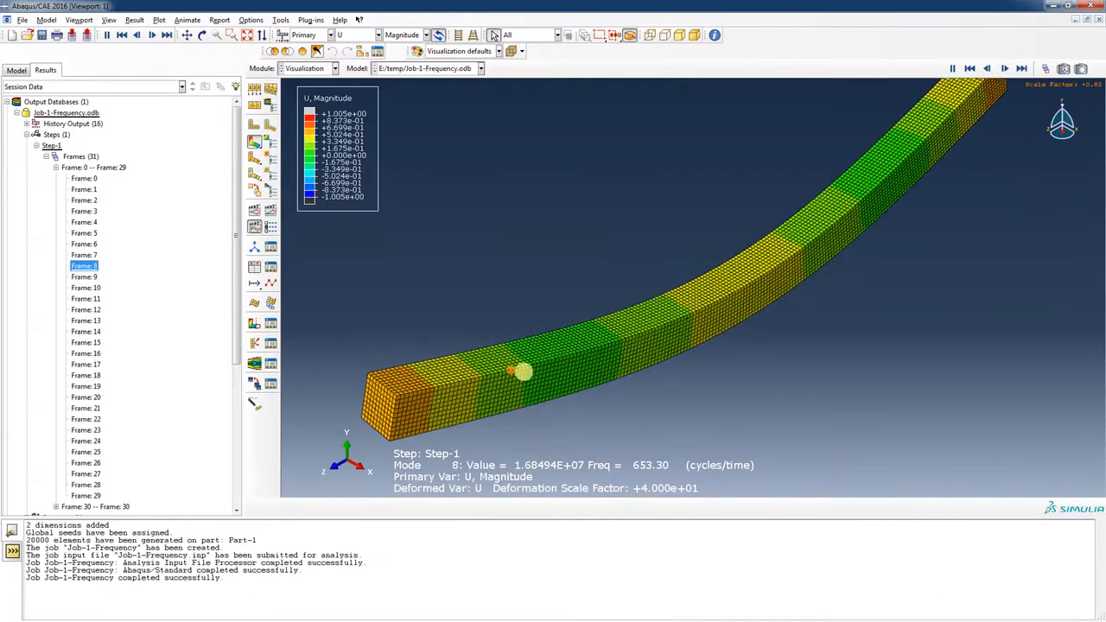
pyautogui.click(84, 255)
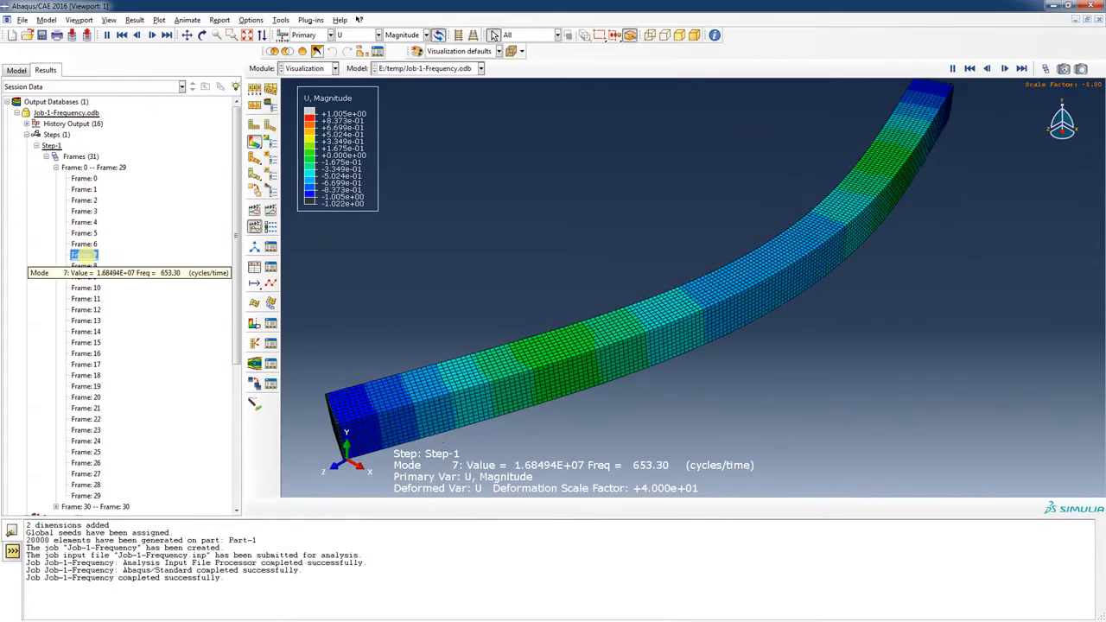
pyautogui.click(89, 266)
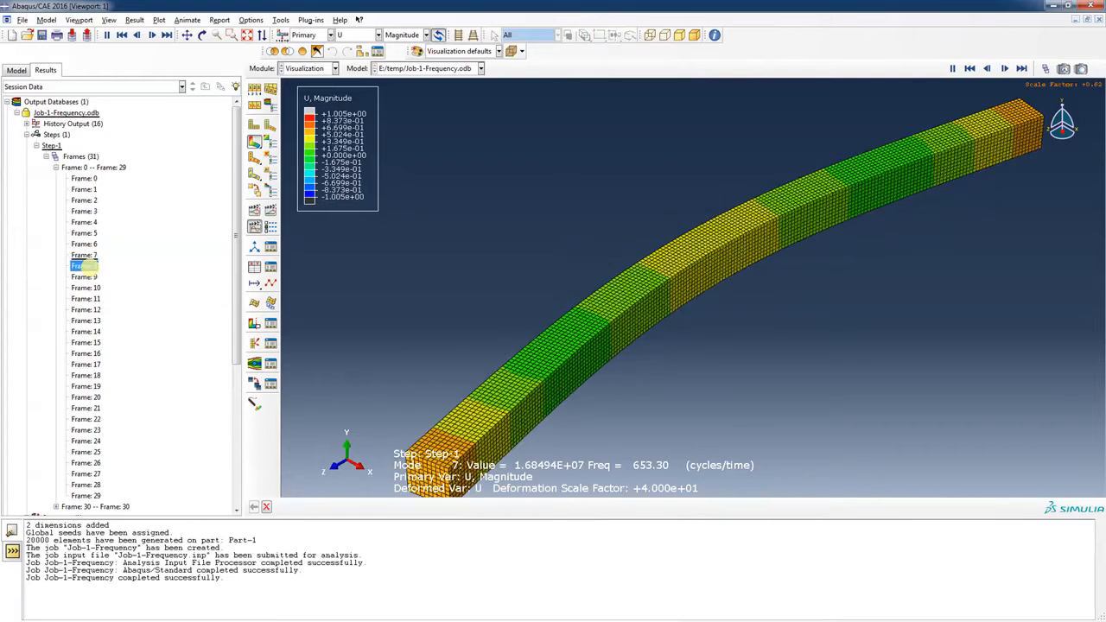
pyautogui.click(84, 276)
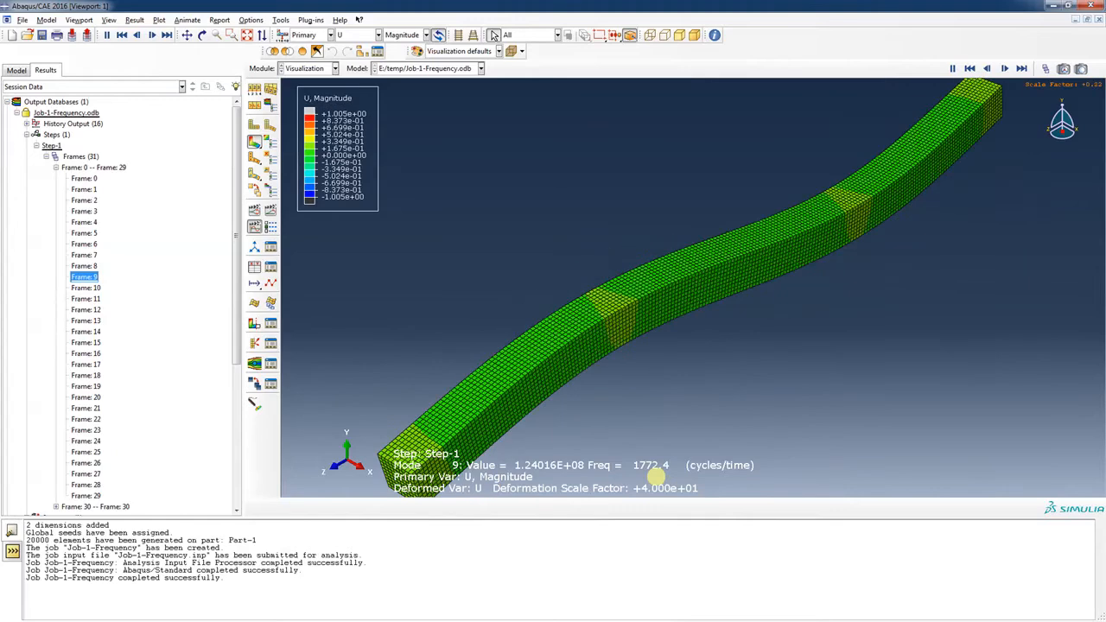
# Step: Switch to SketchBook and write the frequency 1772 with the error 2.7% in red below the first comparison
pyautogui.hotkey('alt', 'Tab')
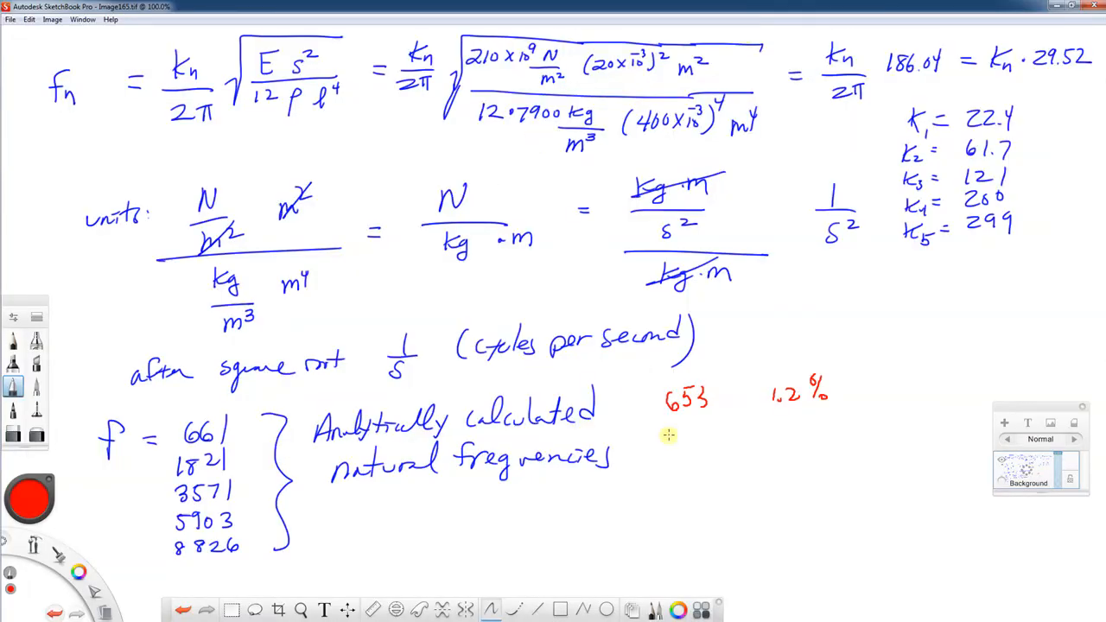
pyautogui.moveTo(667, 423); pyautogui.dragTo(667, 438)
pyautogui.moveTo(672, 425)
pyautogui.mouseDown()
pyautogui.moveTo(677, 439)
pyautogui.moveTo(723, 447)
pyautogui.mouseUp()
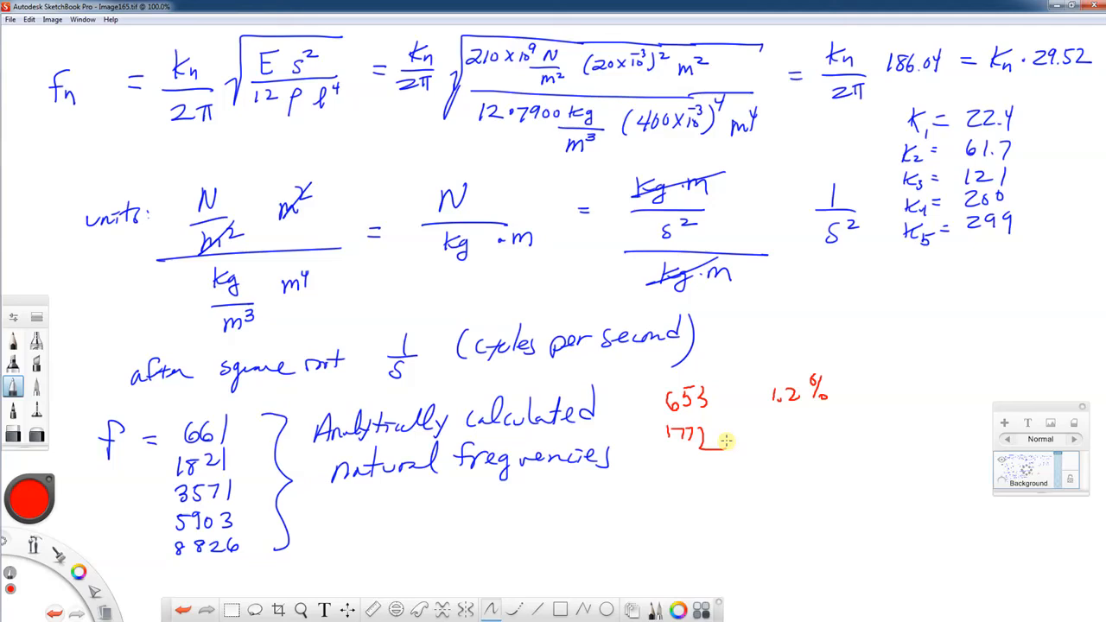
pyautogui.moveTo(769, 430)
pyautogui.mouseDown()
pyautogui.moveTo(778, 449)
pyautogui.moveTo(817, 424)
pyautogui.moveTo(836, 438)
pyautogui.mouseUp()
pyautogui.click(791, 443)
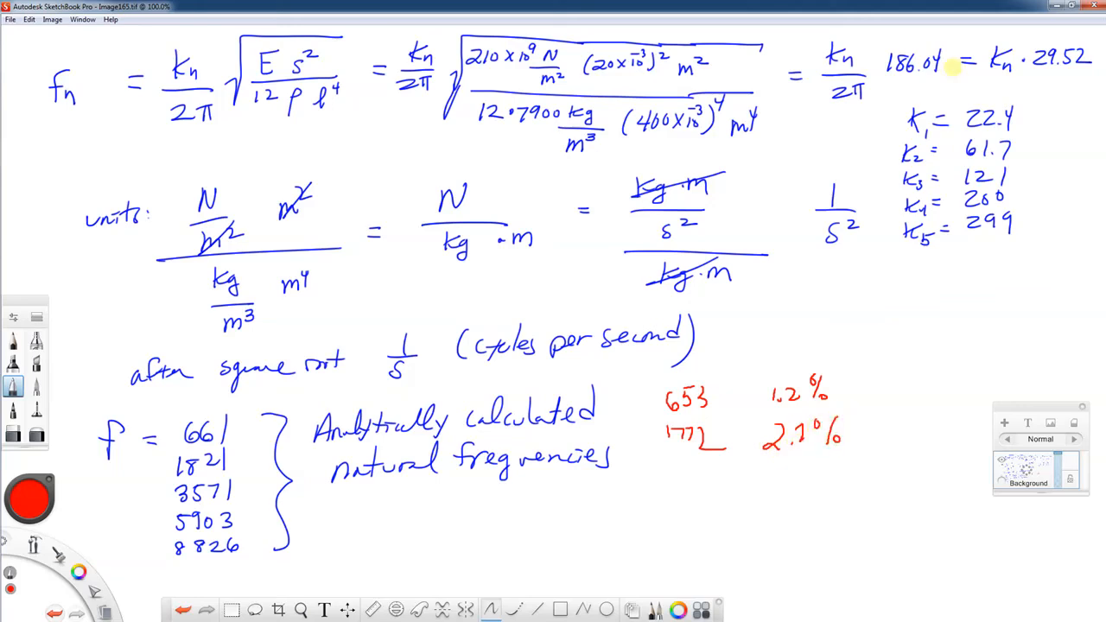
# Step: Return to Abaqus/CAE, examine the animated modes of Frames 10 and 11, and rotate the beam to a side-on view
pyautogui.click(1074, 5)
pyautogui.moveTo(733, 80); pyautogui.dragTo(1105, 85)
pyautogui.click(86, 287)
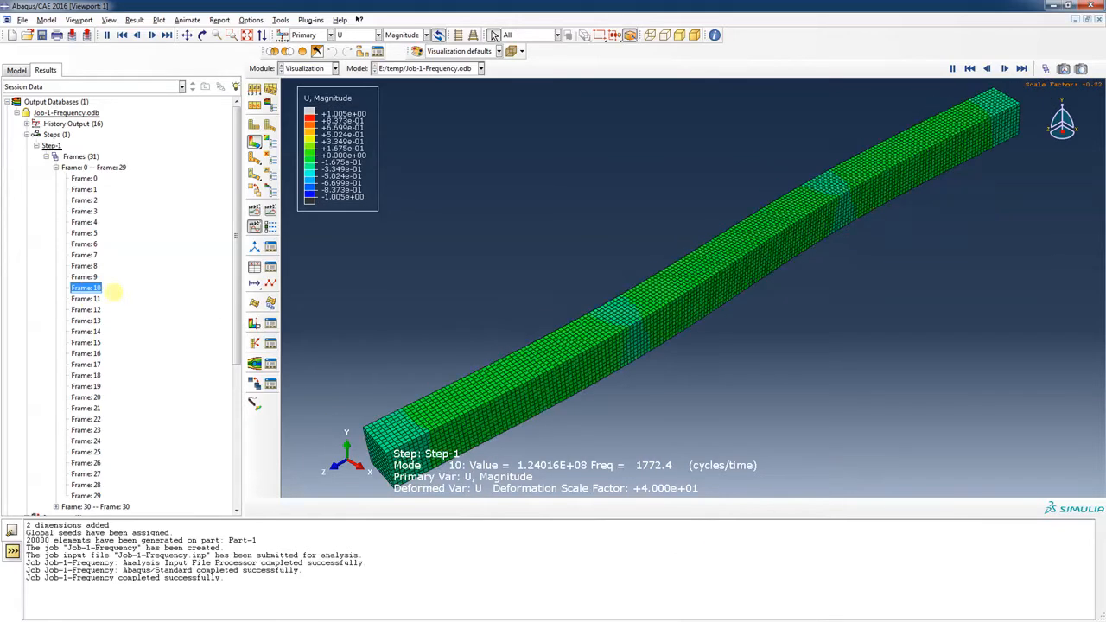
pyautogui.click(84, 298)
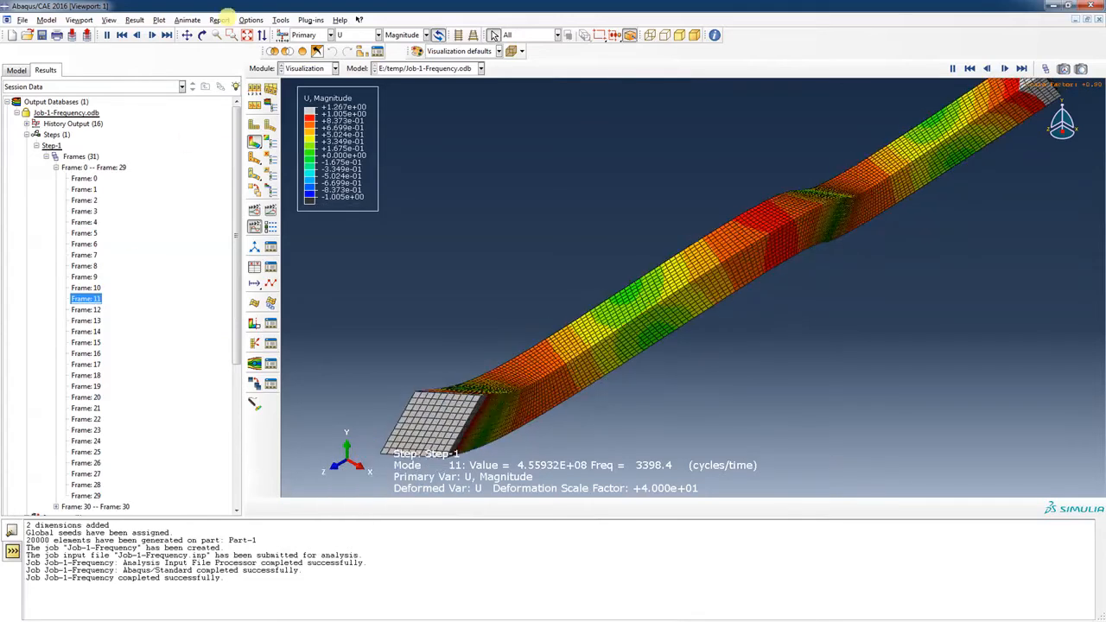
pyautogui.click(202, 34)
pyautogui.moveTo(671, 395); pyautogui.dragTo(346, 333)
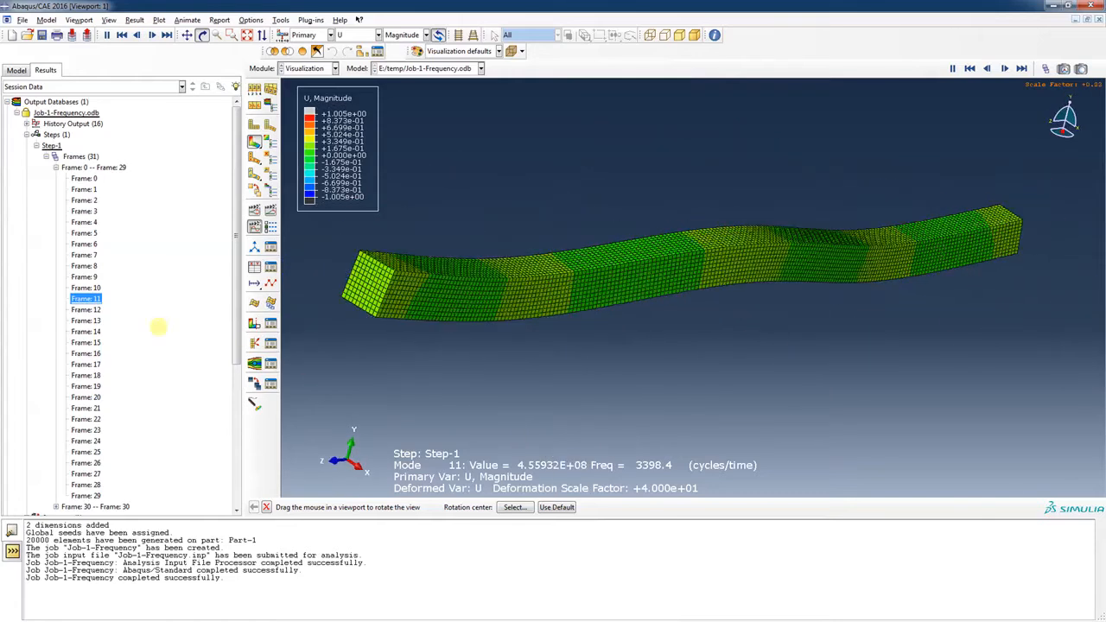
# Step: Examine the animated mode shapes and frequencies of Frames 12, 13 and 14
pyautogui.click(84, 309)
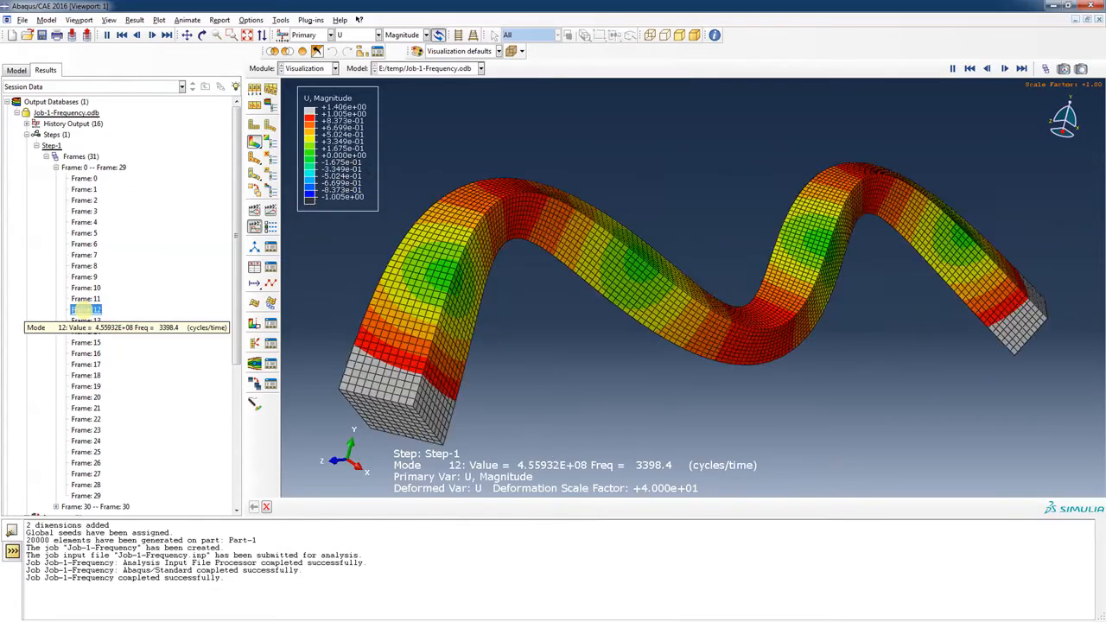
pyautogui.click(85, 320)
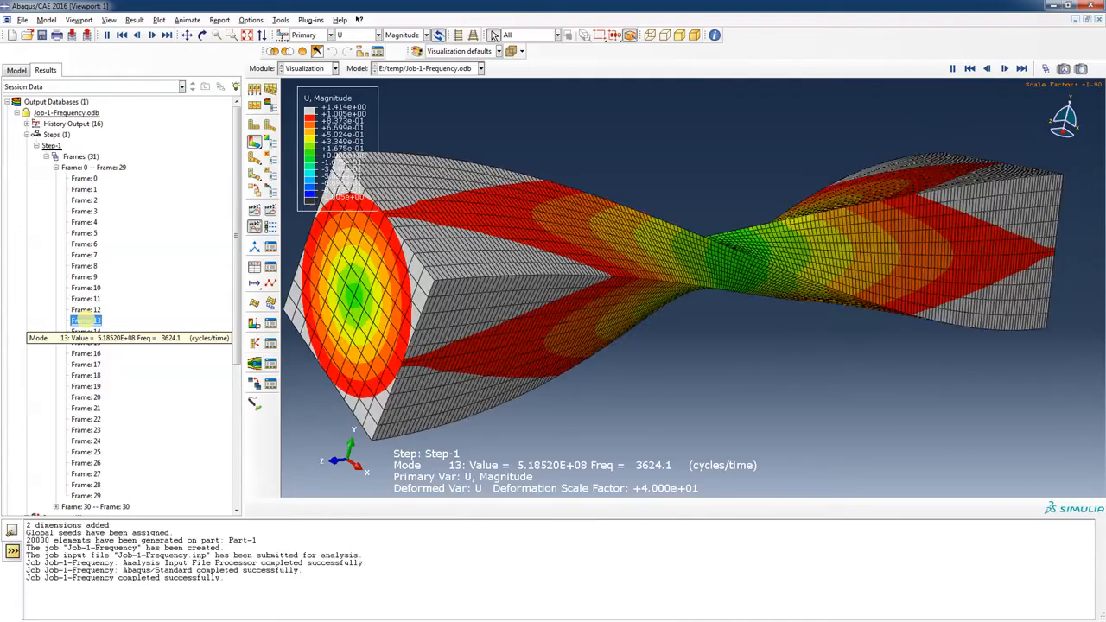
pyautogui.doubleClick(86, 331)
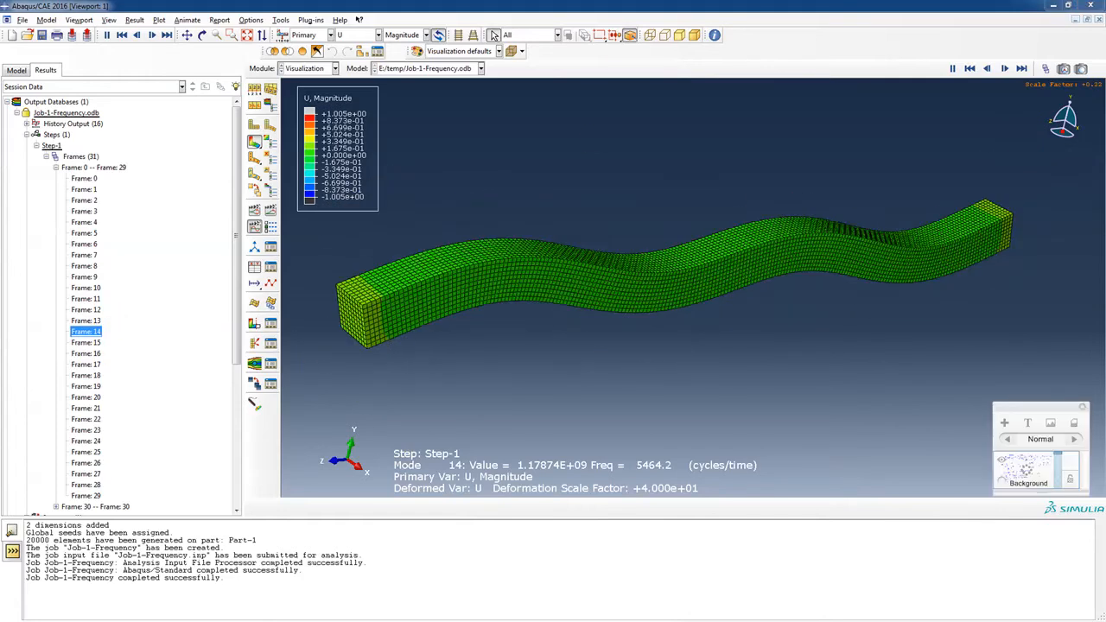
# Step: Switch to SketchBook and write the frequency 5464 with the error 7.4% in red as the third comparison row
pyautogui.moveTo(1105, 98); pyautogui.dragTo(718, 109)
pyautogui.doubleClick(718, 109)
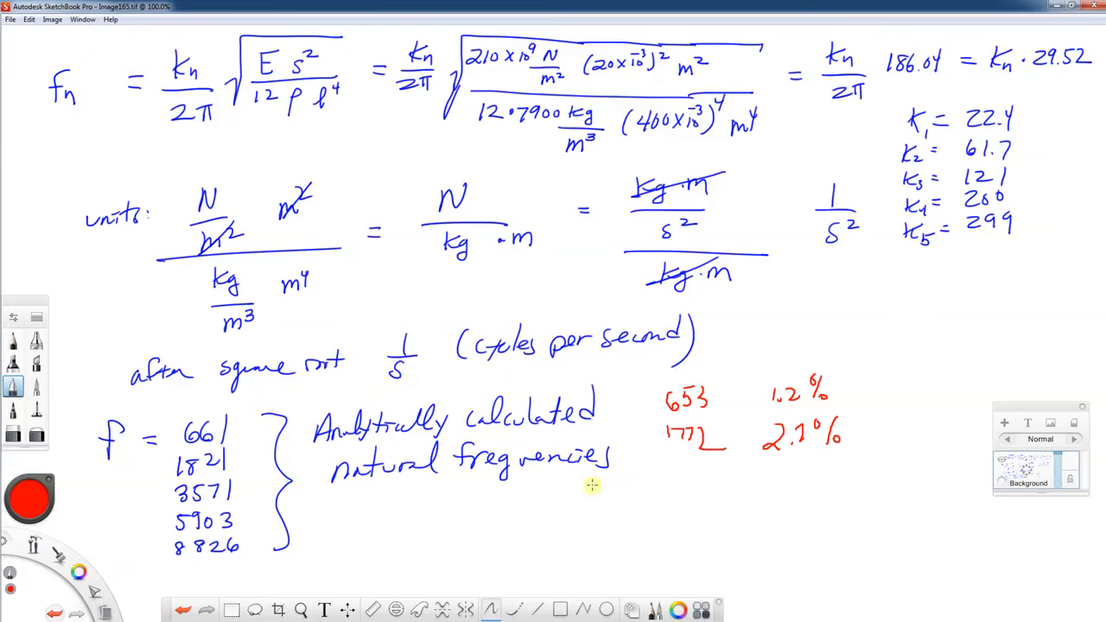
pyautogui.moveTo(669, 464)
pyautogui.mouseDown()
pyautogui.moveTo(714, 473)
pyautogui.moveTo(723, 461)
pyautogui.moveTo(721, 485)
pyautogui.mouseUp()
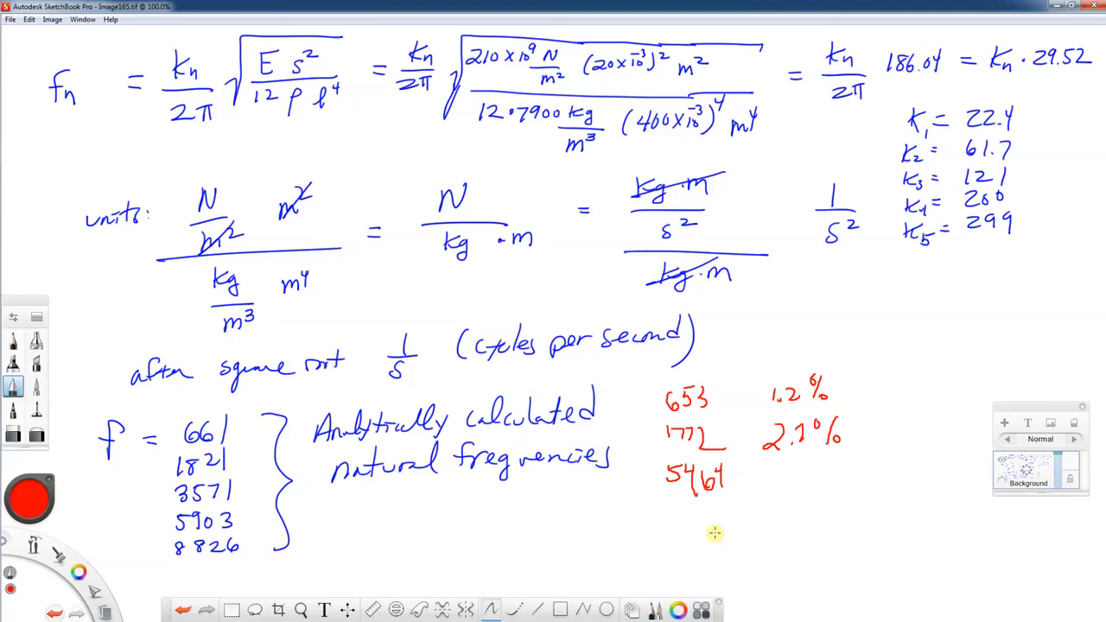
pyautogui.moveTo(771, 489)
pyautogui.mouseDown()
pyautogui.moveTo(774, 505)
pyautogui.moveTo(801, 490)
pyautogui.moveTo(799, 512)
pyautogui.moveTo(813, 484)
pyautogui.mouseUp()
pyautogui.click(783, 503)
pyautogui.moveTo(827, 484)
pyautogui.mouseDown()
pyautogui.moveTo(816, 508)
pyautogui.moveTo(823, 502)
pyautogui.mouseUp()
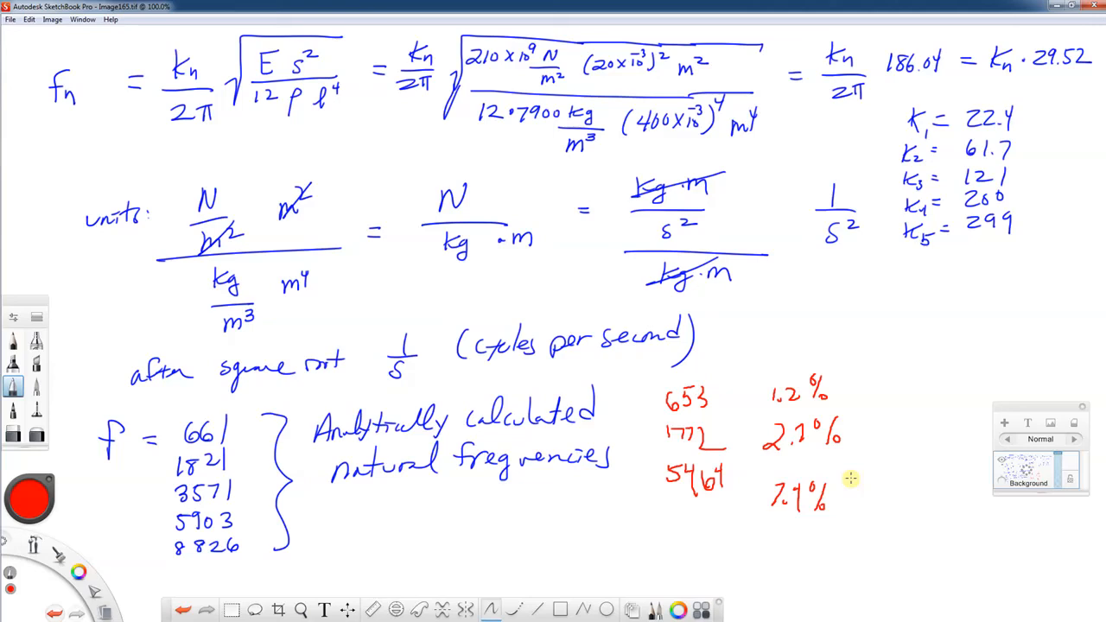
# Step: Return to Abaqus/CAE and examine the animated mode shapes and frequencies of Frames 15 and 16
pyautogui.click(1054, 6)
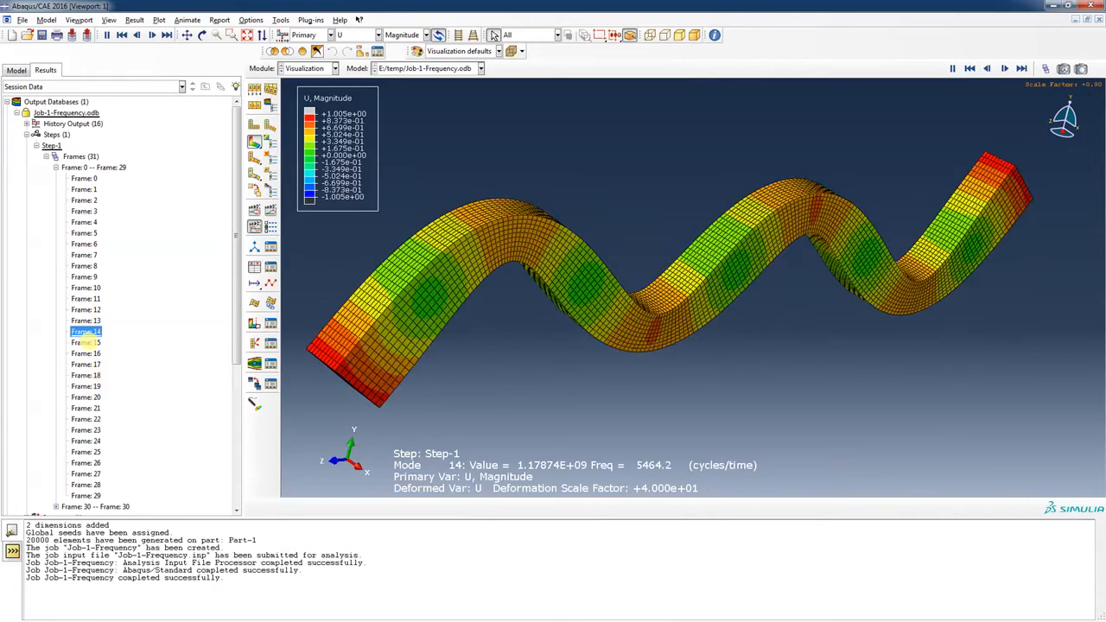
pyautogui.click(86, 343)
pyautogui.click(86, 354)
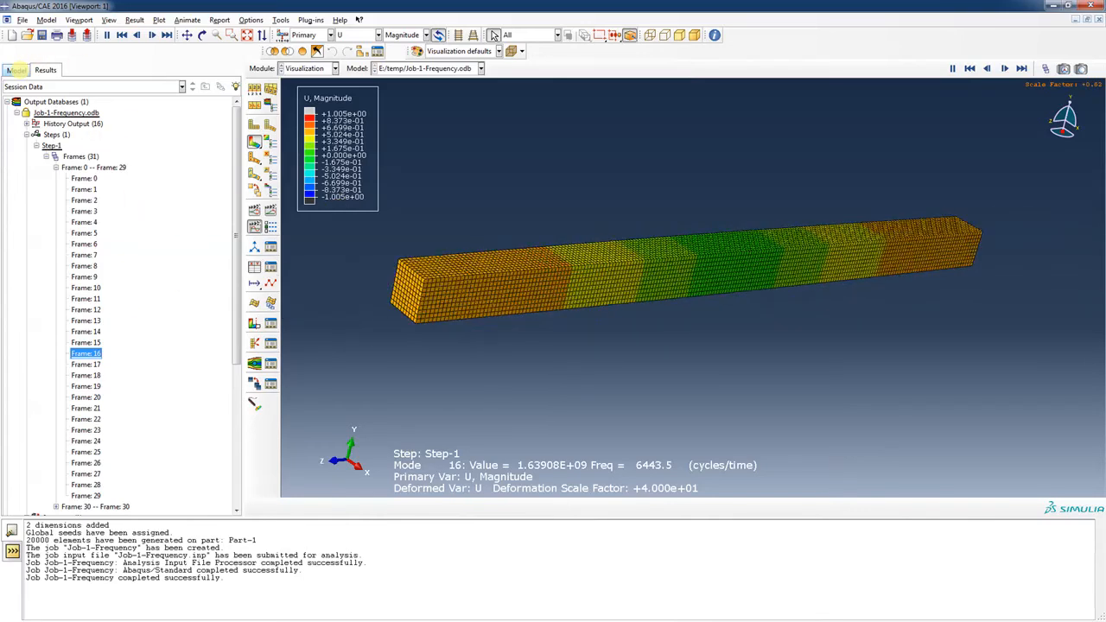
# Step: Stop the animation of the Frame 16 mode shape and return to the model database tree
pyautogui.click(15, 70)
pyautogui.click(45, 70)
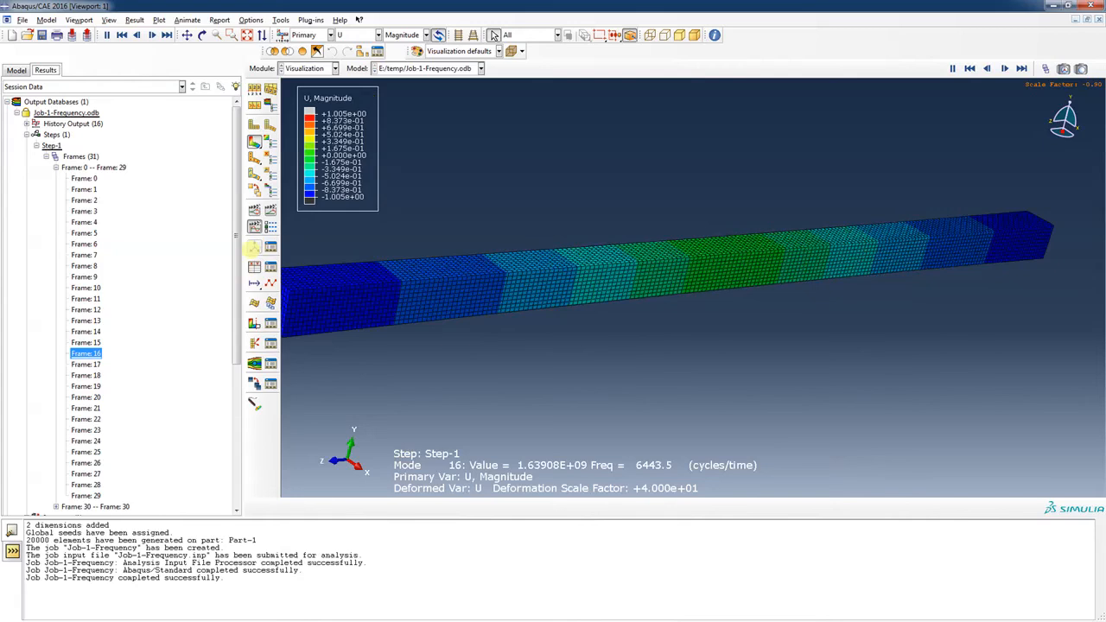
pyautogui.click(254, 226)
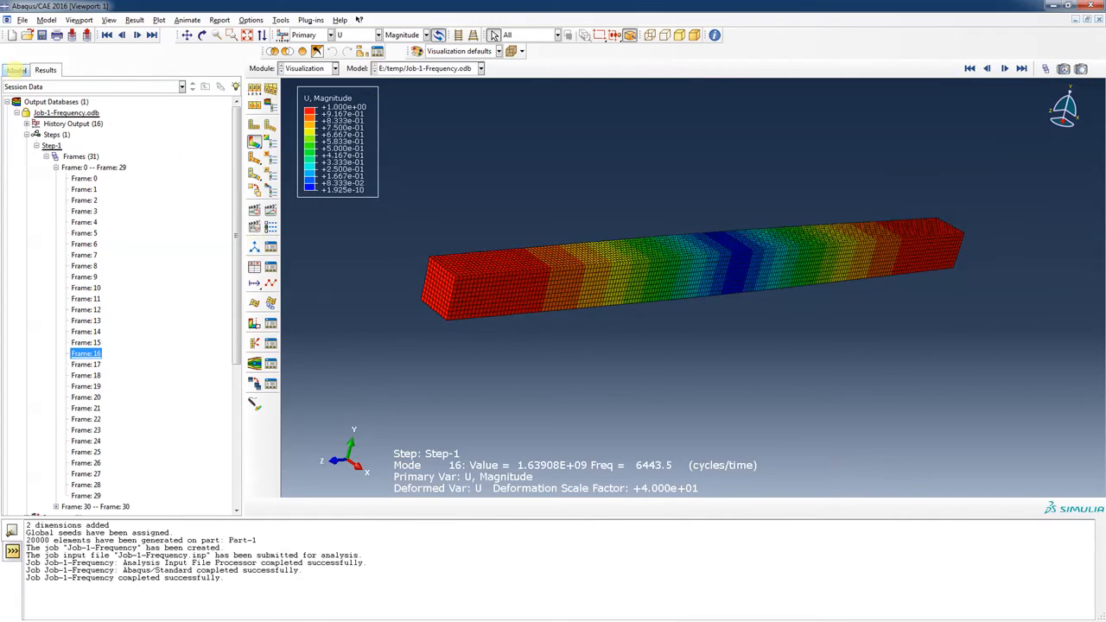
pyautogui.click(16, 70)
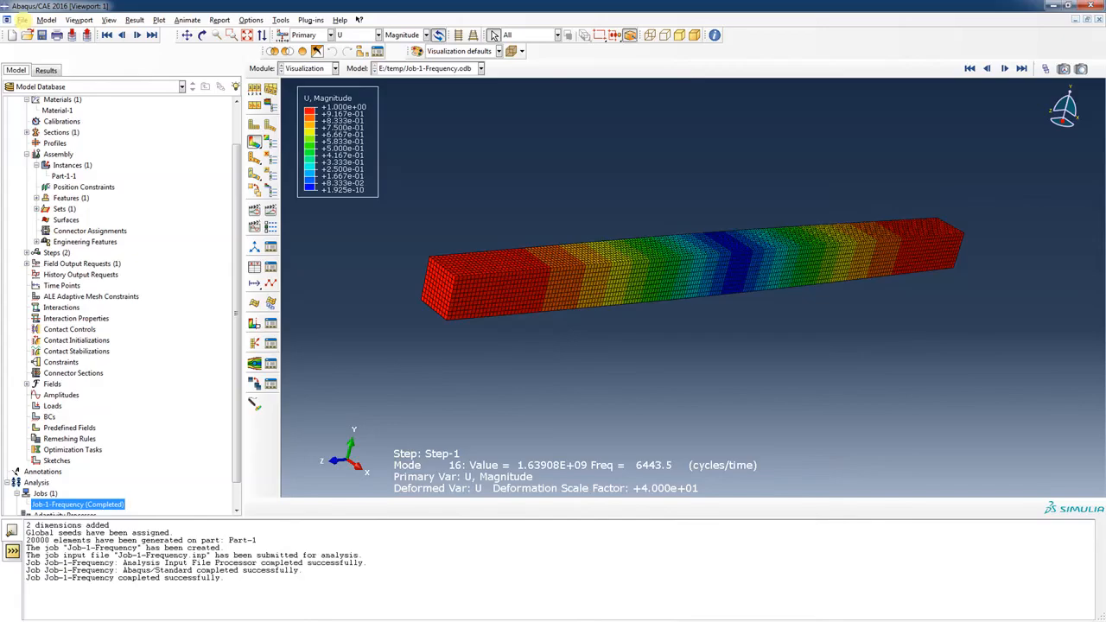
# Step: Save the model database as NF-1 in C:\AEM535\HW-5 and exit Abaqus/CAE
pyautogui.click(23, 20)
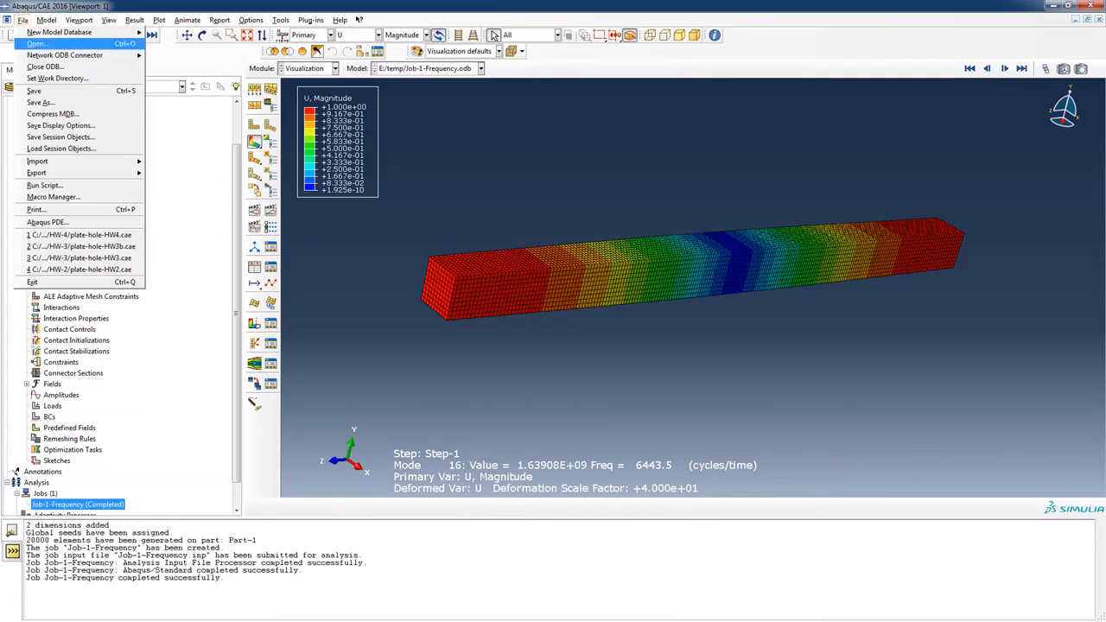
pyautogui.click(40, 102)
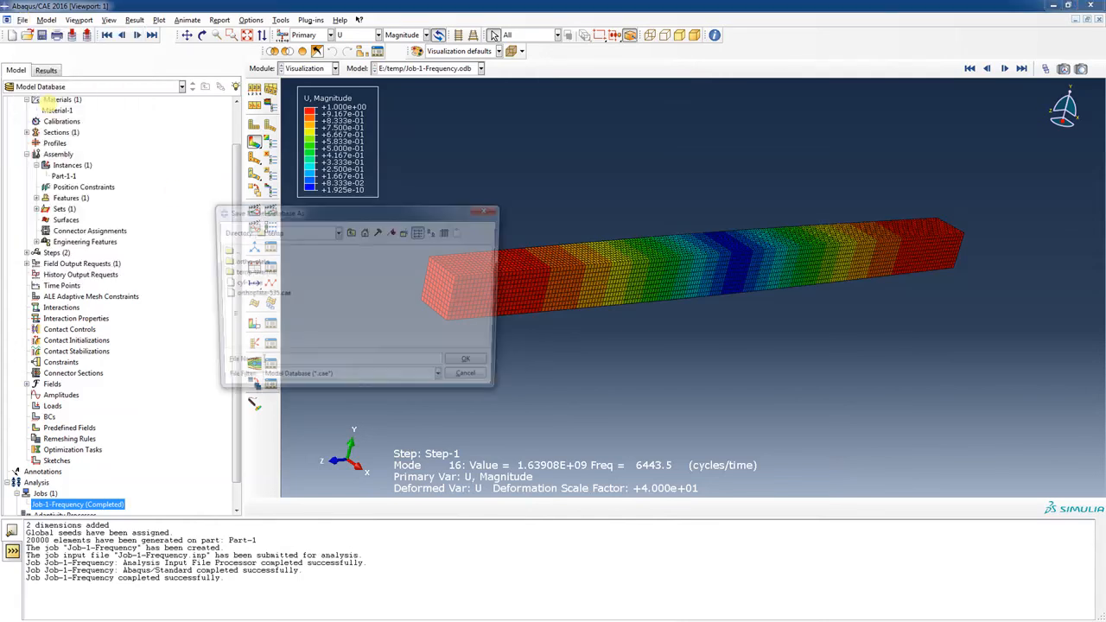
pyautogui.click(350, 232)
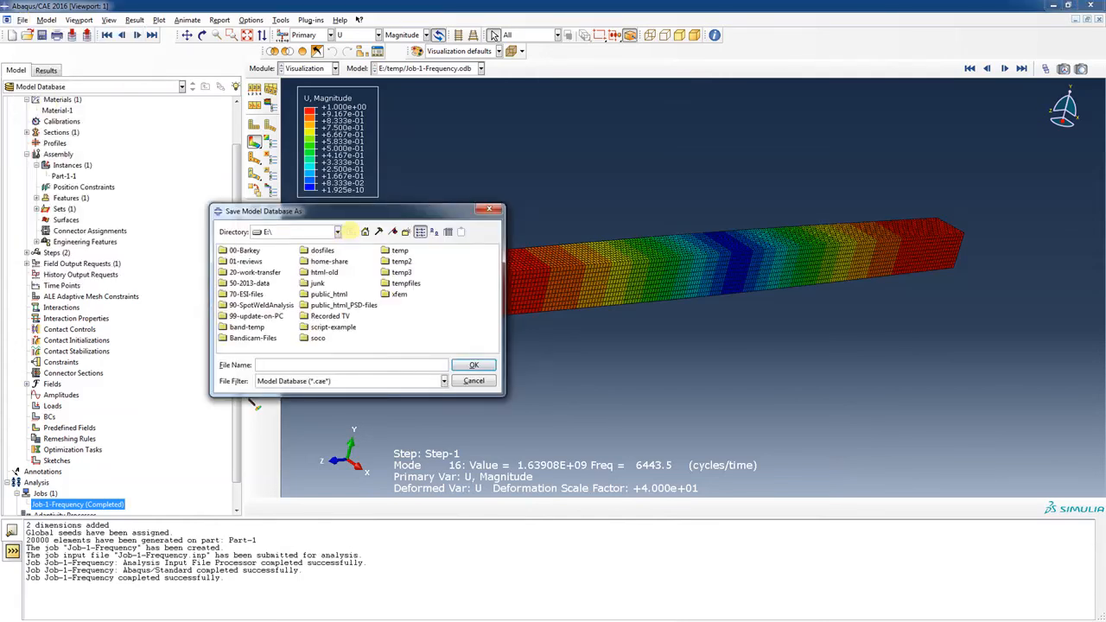
pyautogui.click(337, 232)
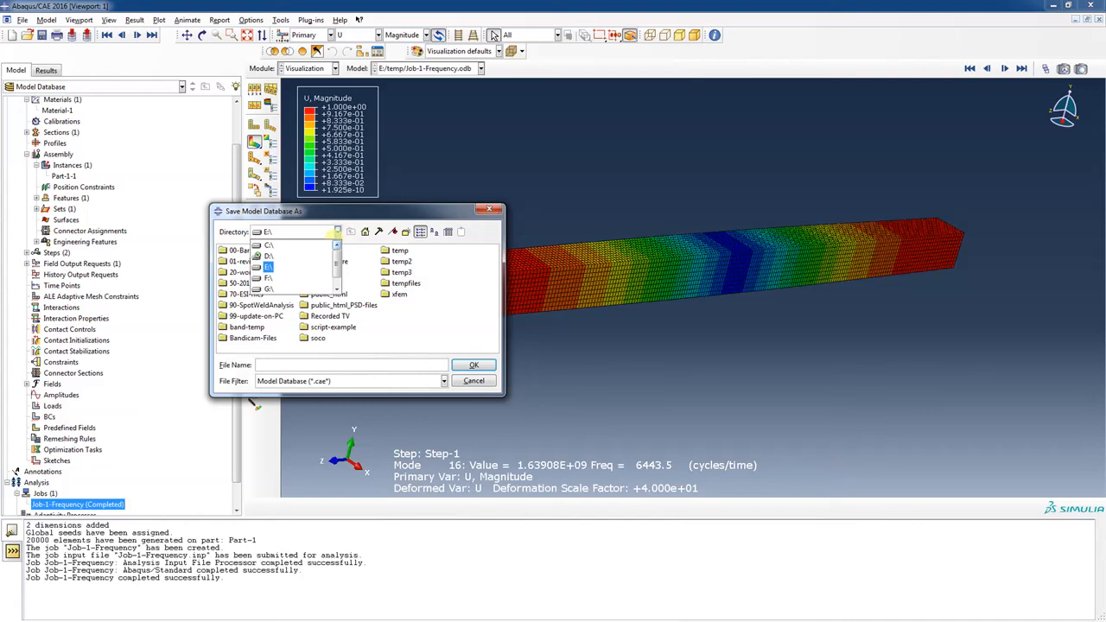
pyautogui.click(267, 257)
pyautogui.doubleClick(244, 294)
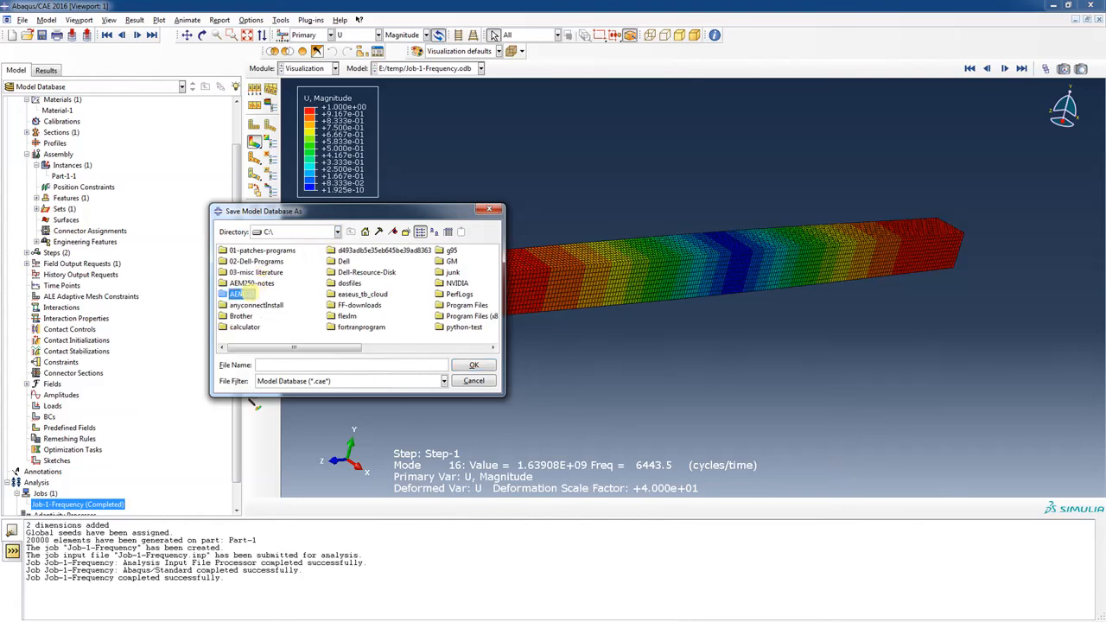
pyautogui.doubleClick(238, 315)
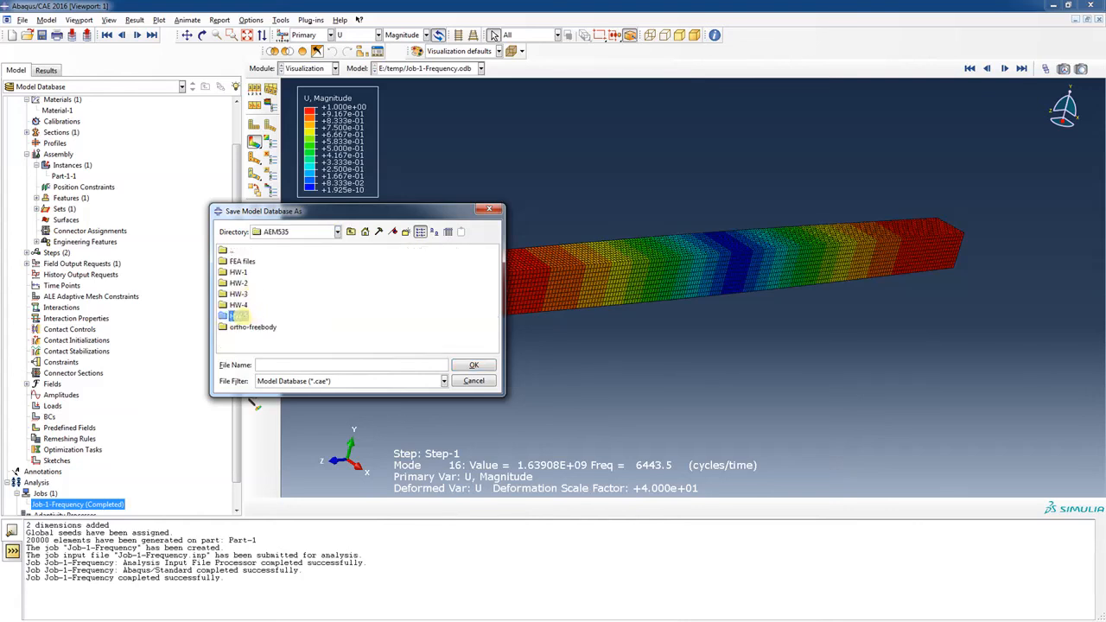
pyautogui.click(266, 363)
pyautogui.write('HW5')
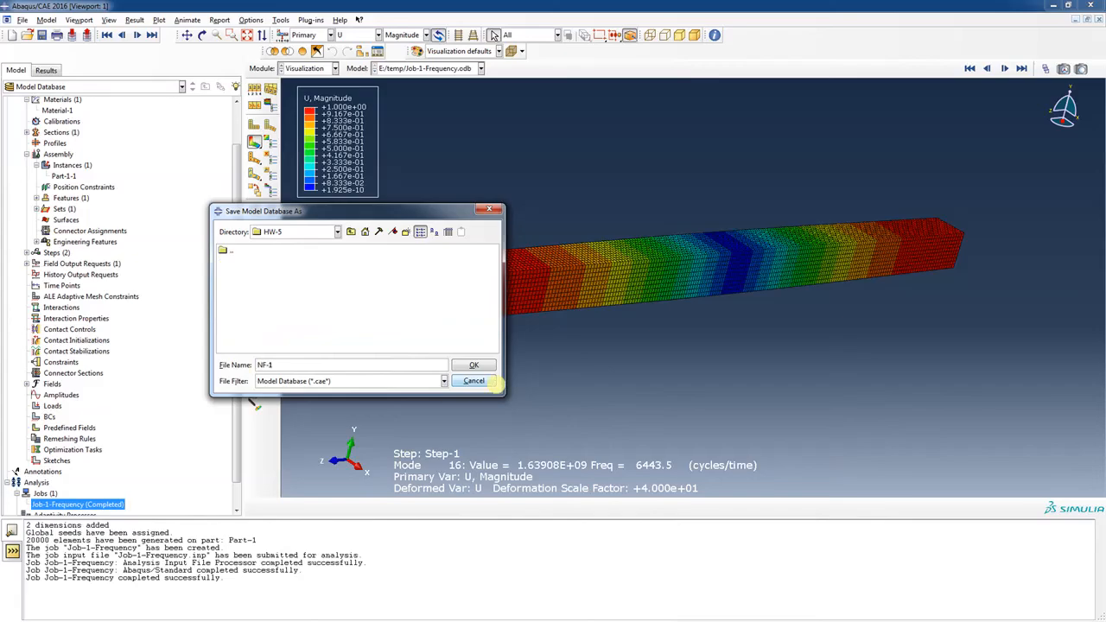
pyautogui.click(477, 365)
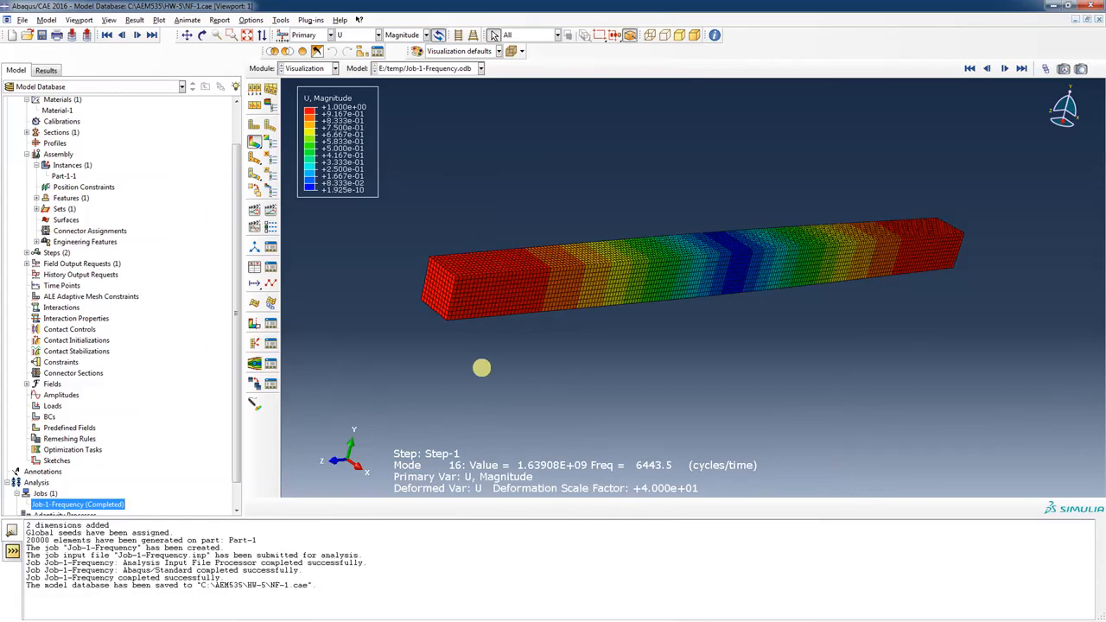
pyautogui.click(22, 19)
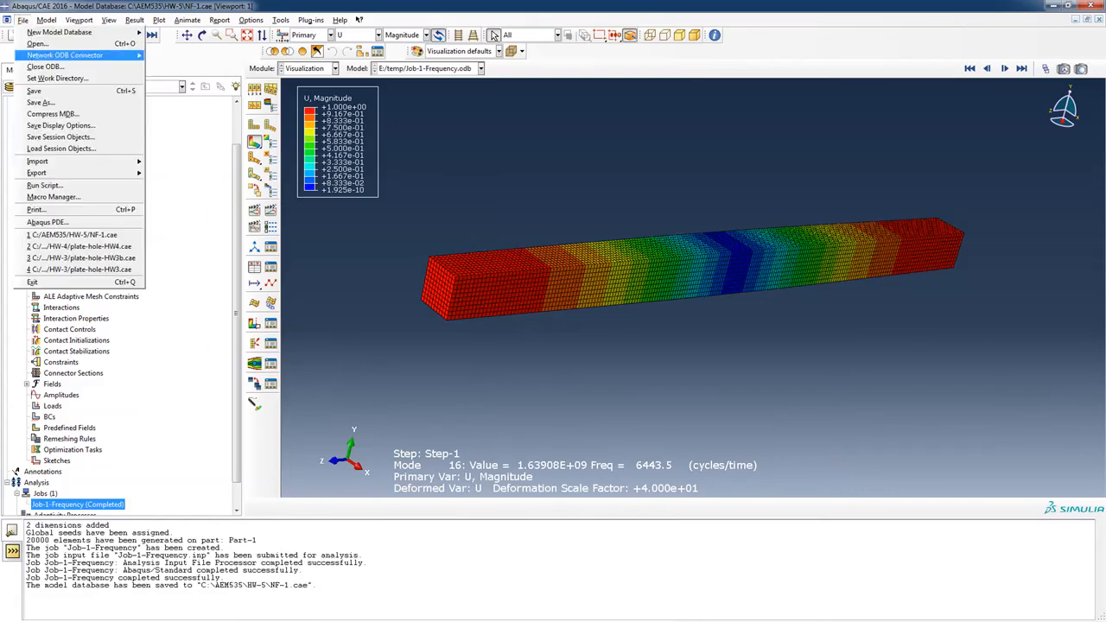
pyautogui.click(32, 281)
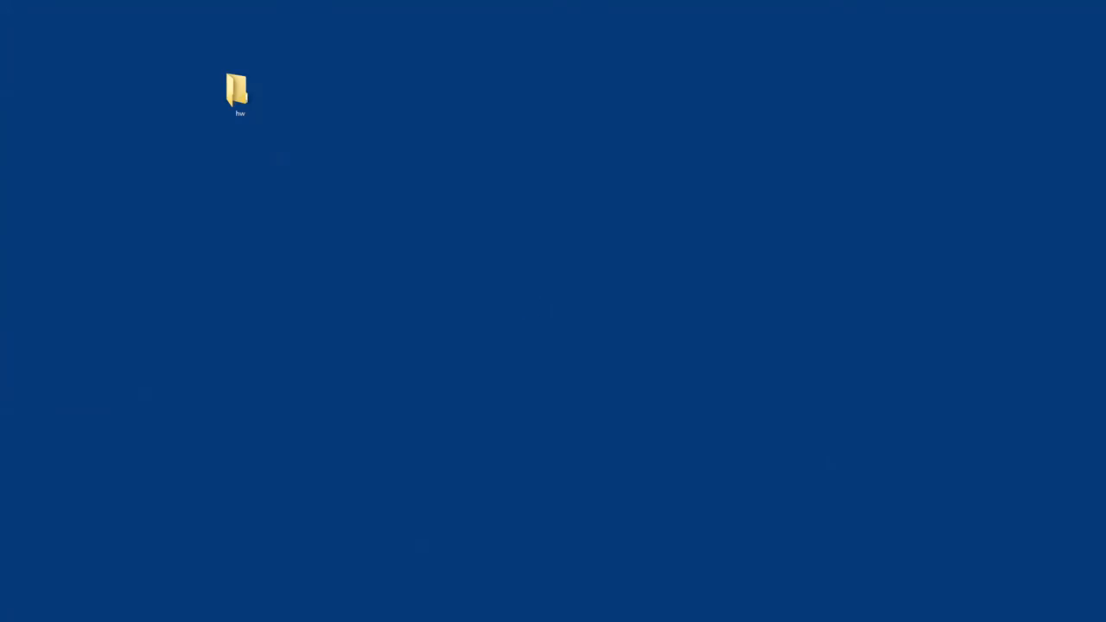
# Step: Open the temp folder on the Scratch-Temp (E:) drive in a maximized Windows Explorer window
pyautogui.press('super+e')
pyautogui.moveTo(1076, 39); pyautogui.dragTo(338, 62)
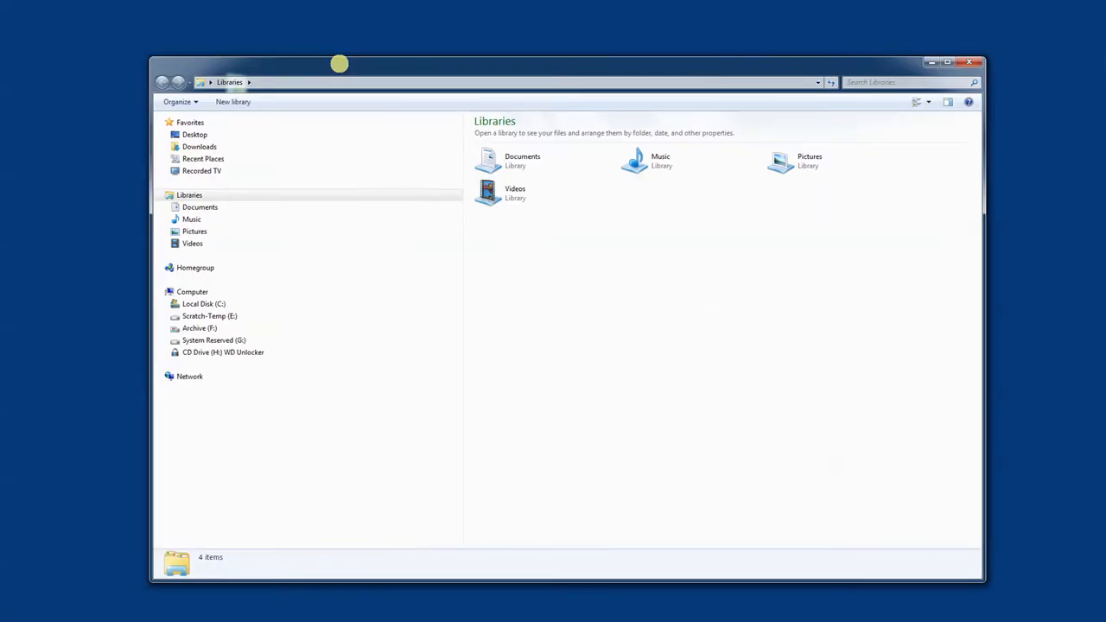
pyautogui.click(167, 317)
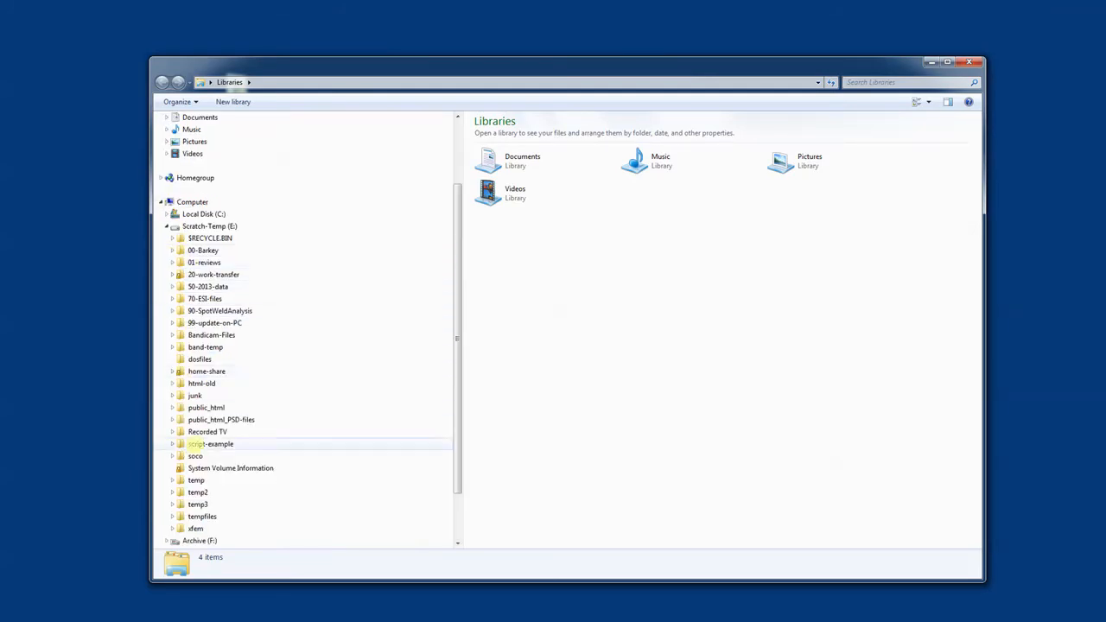
pyautogui.click(172, 480)
pyautogui.click(195, 479)
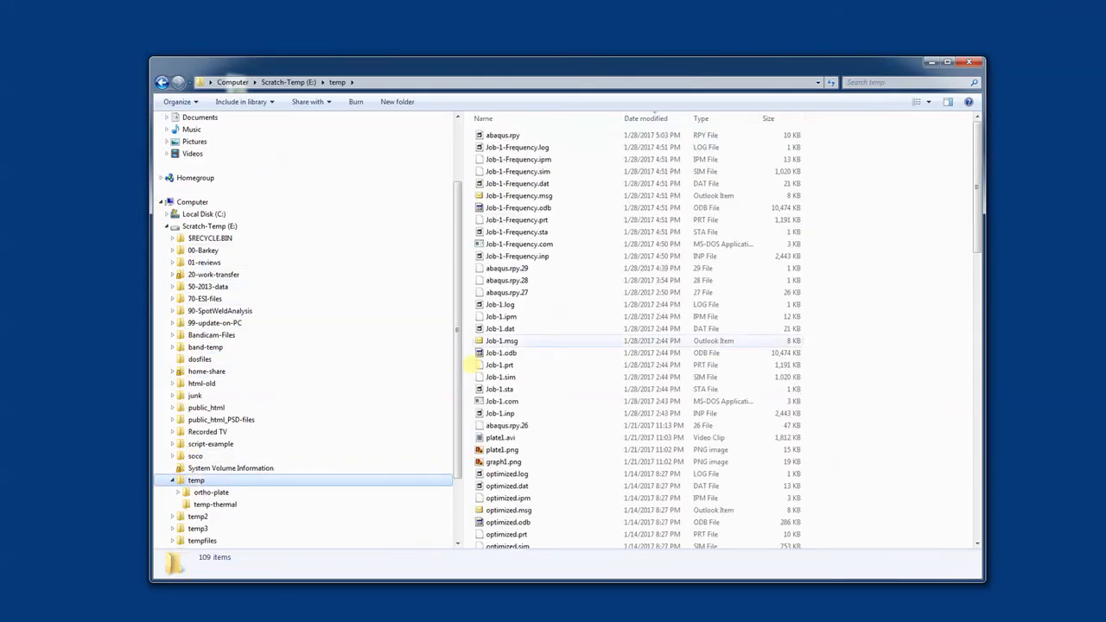
pyautogui.doubleClick(617, 69)
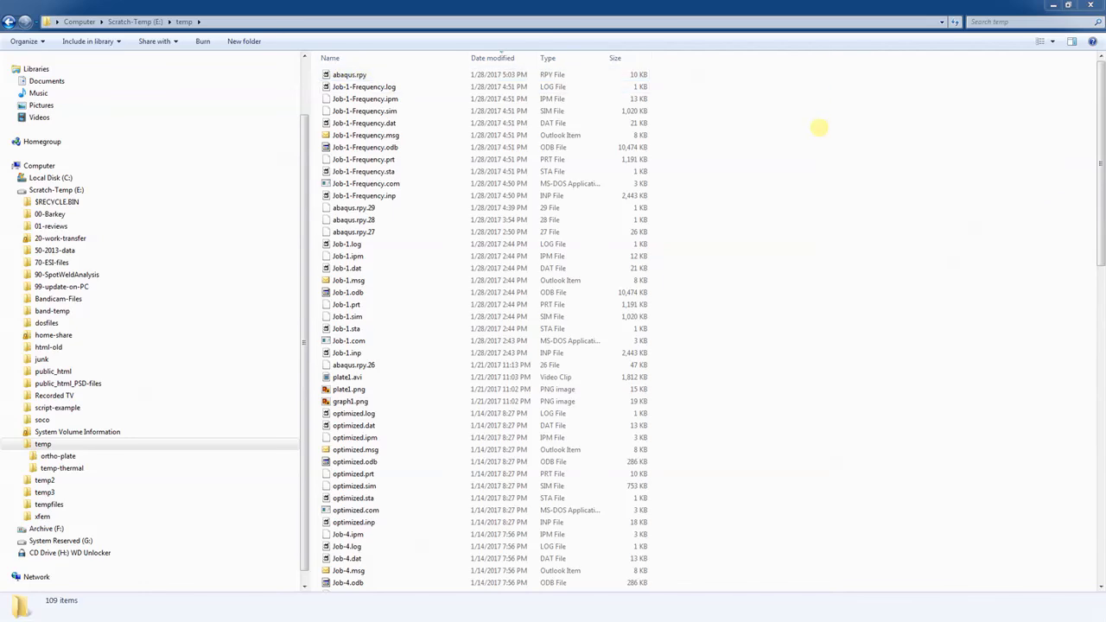
pyautogui.scroll(2, 819, 127)
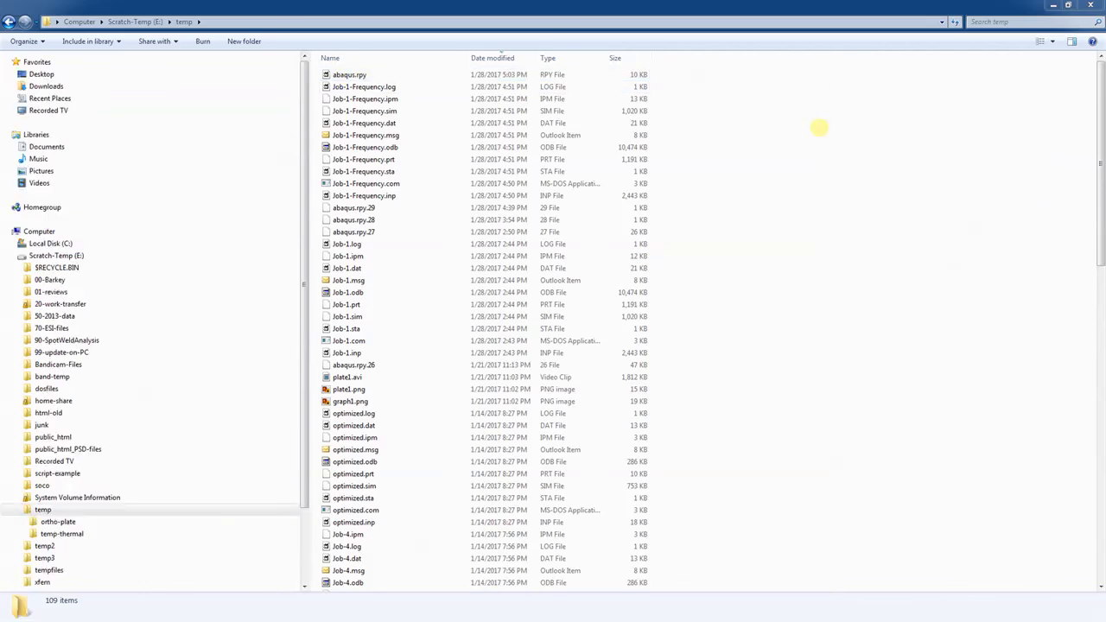
# Step: Make a copy of abaqus.rpy in the same temp folder
pyautogui.click(353, 75)
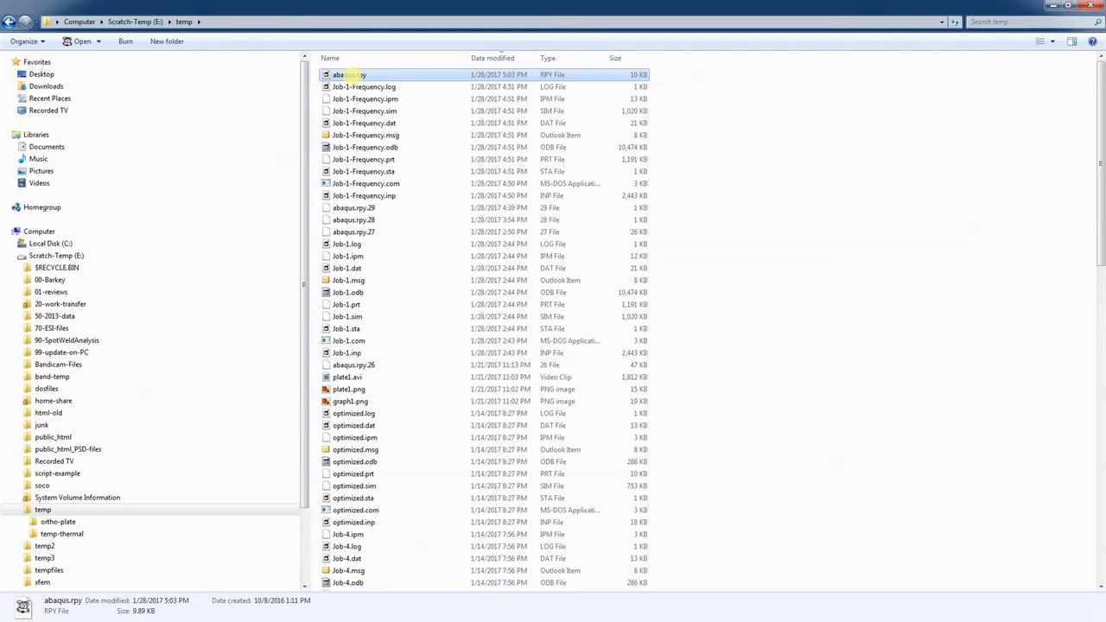
pyautogui.rightClick(353, 75)
pyautogui.click(242, 219)
pyautogui.click(714, 106)
pyautogui.rightClick(714, 105)
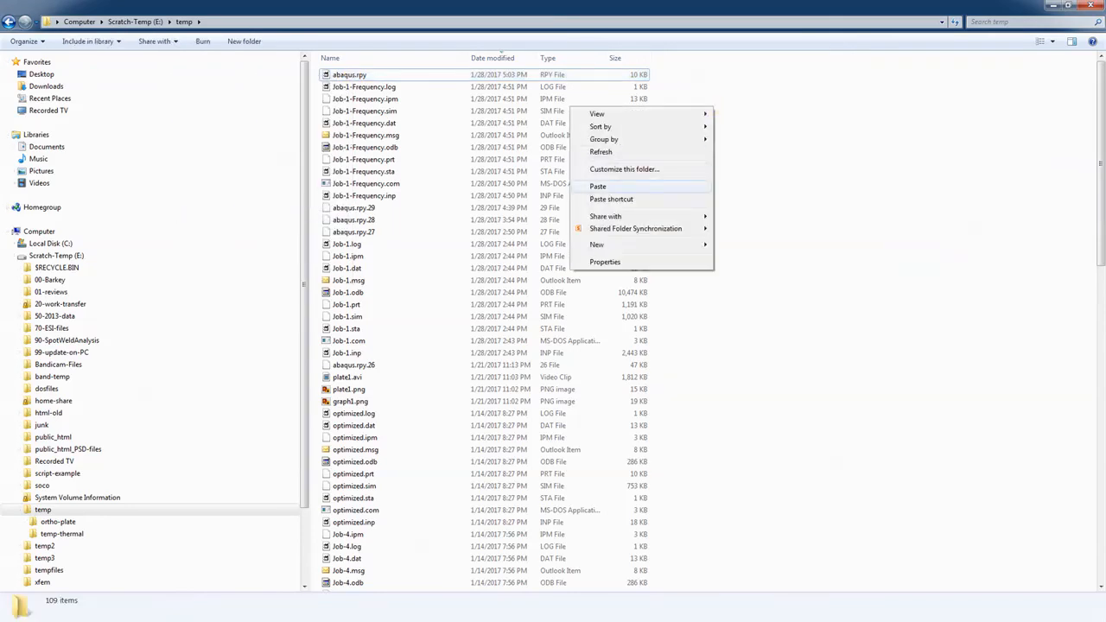
pyautogui.click(665, 185)
# Step: Rename the copied replay file as NF-2-script.rpy
pyautogui.rightClick(353, 76)
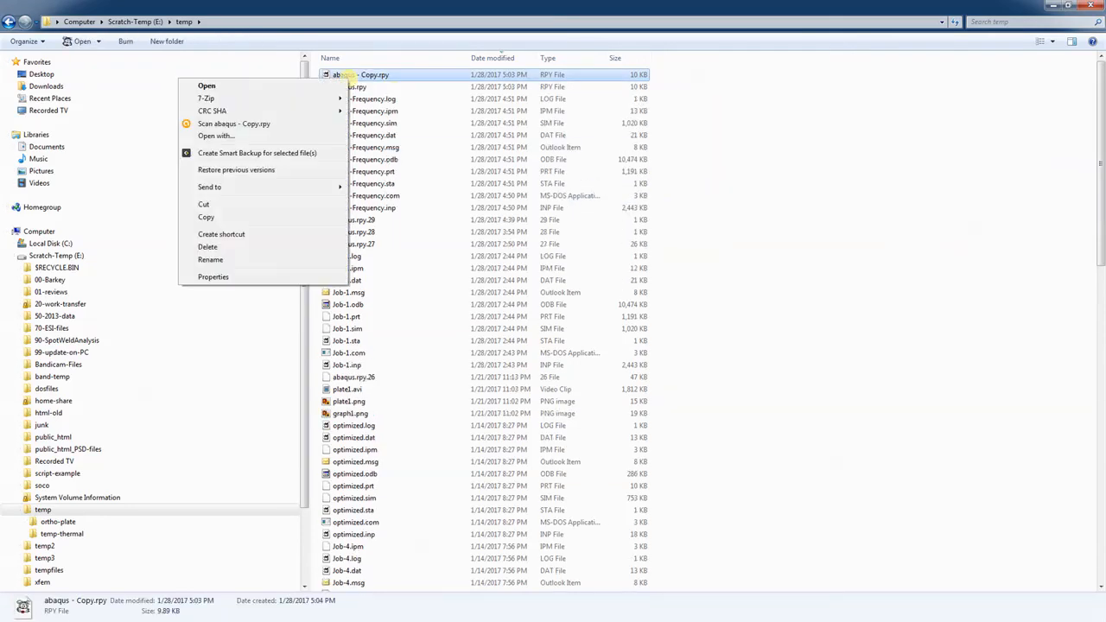
pyautogui.click(274, 259)
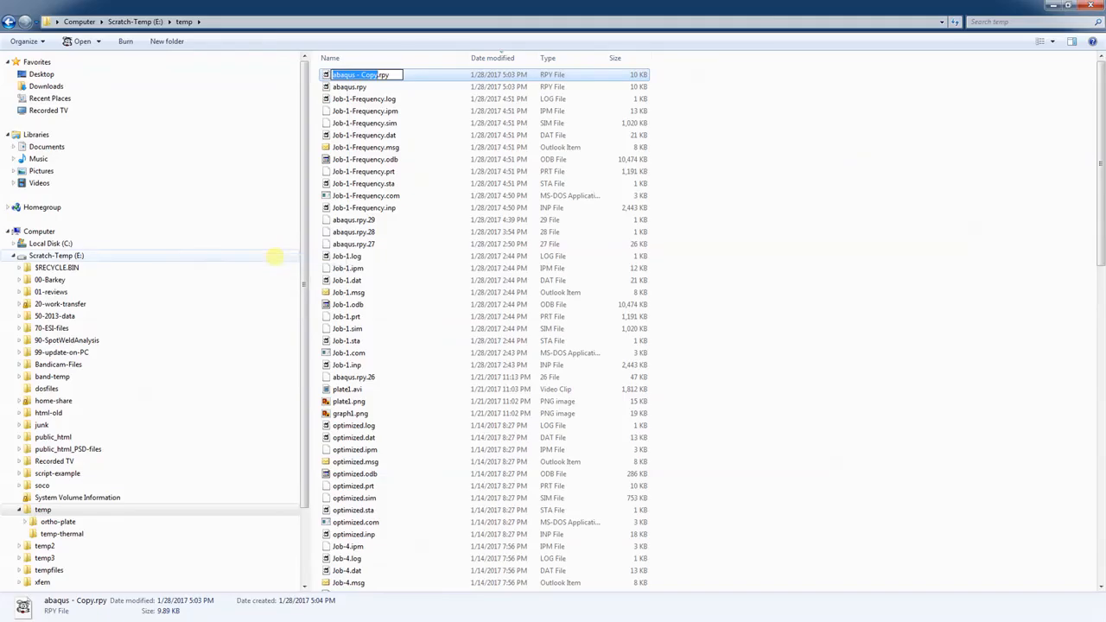
pyautogui.press('BackSpace')
pyautogui.write('Nf-2scropt')
pyautogui.press('BackSpace')
pyautogui.press('BackSpace')
pyautogui.press('BackSpace')
pyautogui.press('BackSpace')
pyautogui.press('BackSpace')
pyautogui.press('BackSpace')
pyautogui.write('-sc')
pyautogui.write('ript')
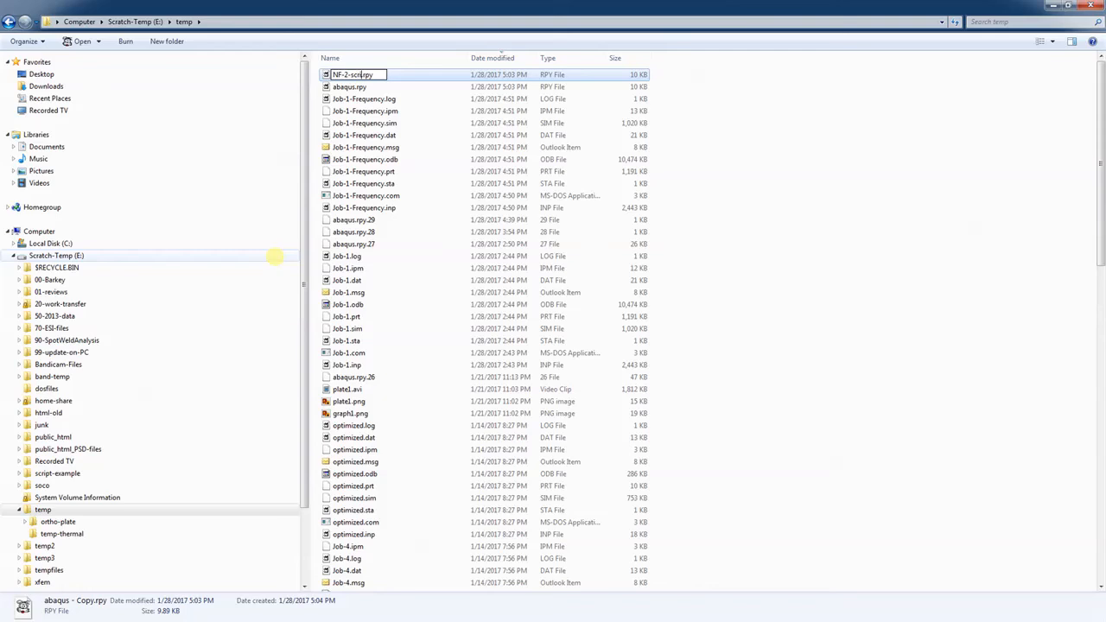
pyautogui.click(877, 141)
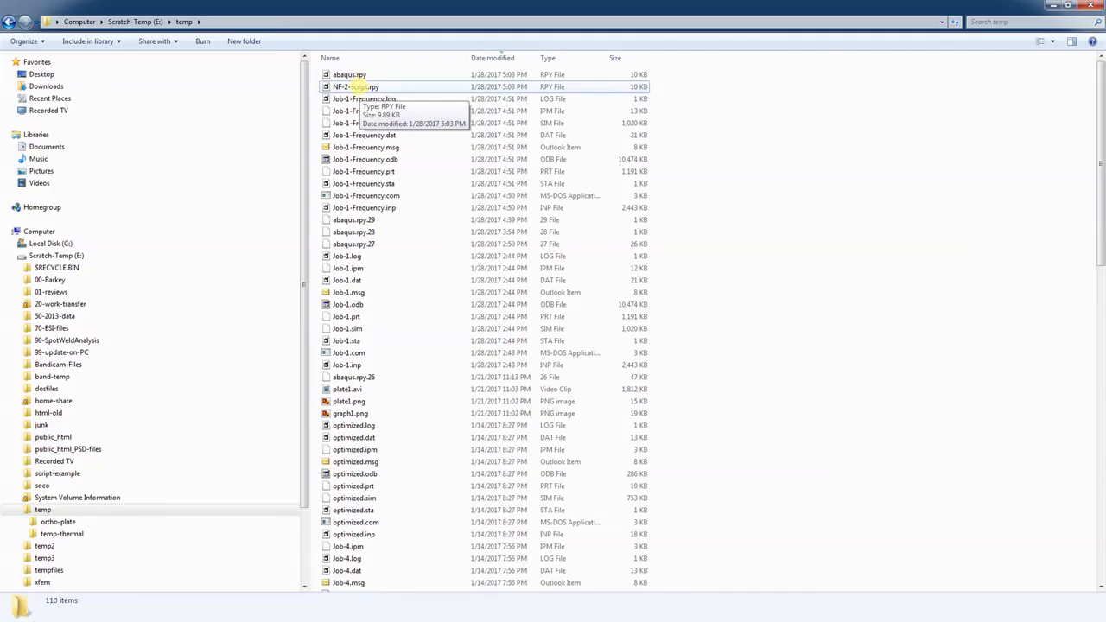
# Step: Open NF-2-script.rpy in Crimson Editor and look over the sketch, part and material commands
pyautogui.rightClick(358, 86)
pyautogui.click(325, 94)
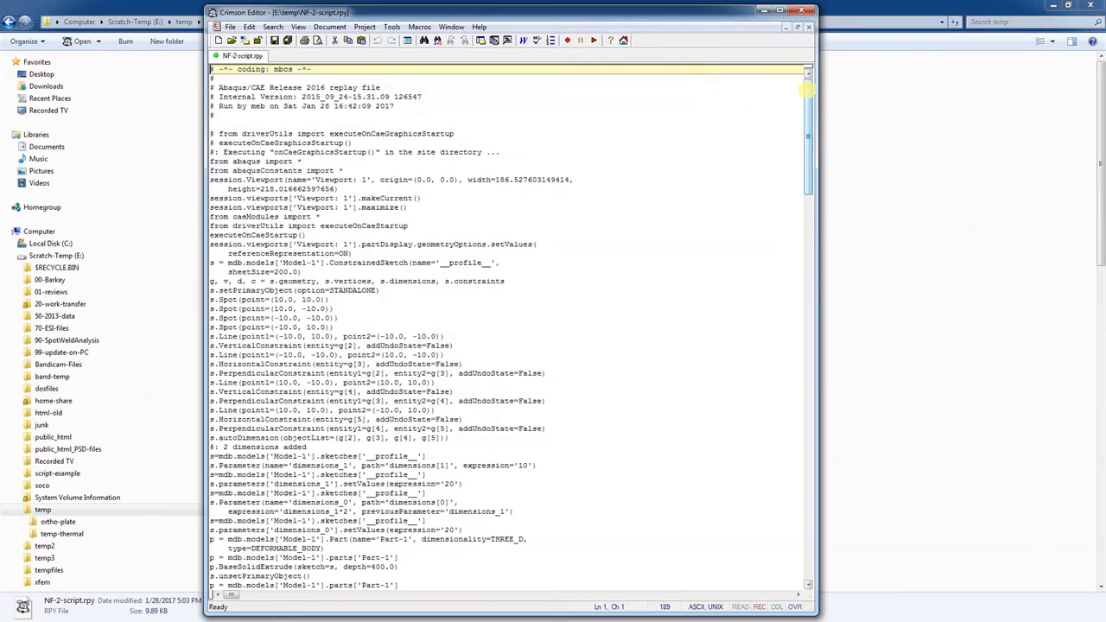
pyautogui.moveTo(807, 85); pyautogui.dragTo(802, 110)
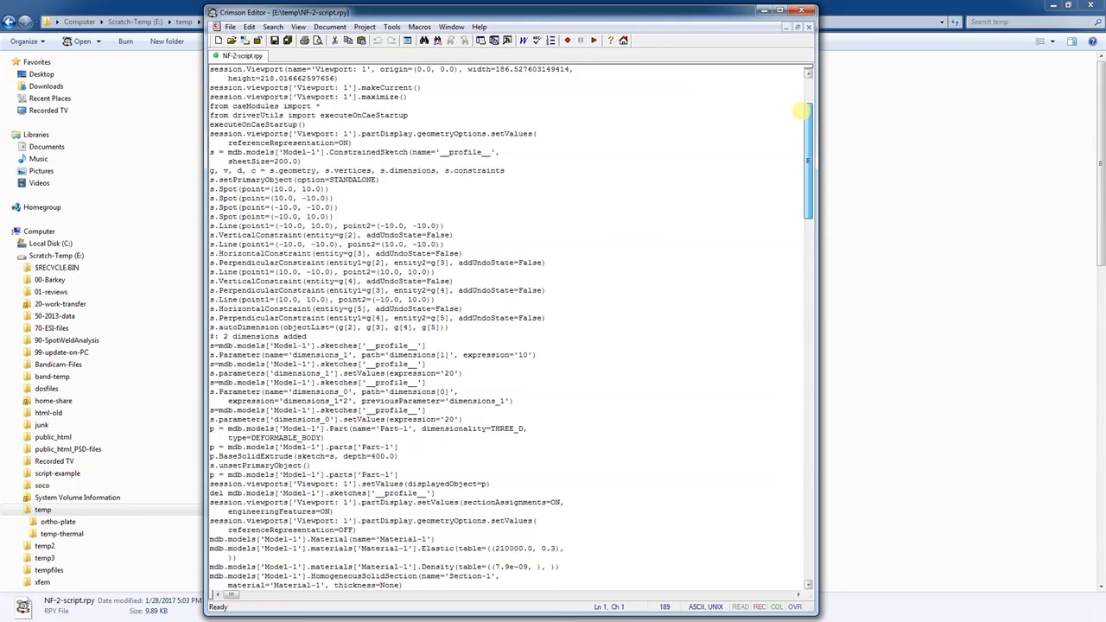
pyautogui.moveTo(802, 111); pyautogui.dragTo(805, 76)
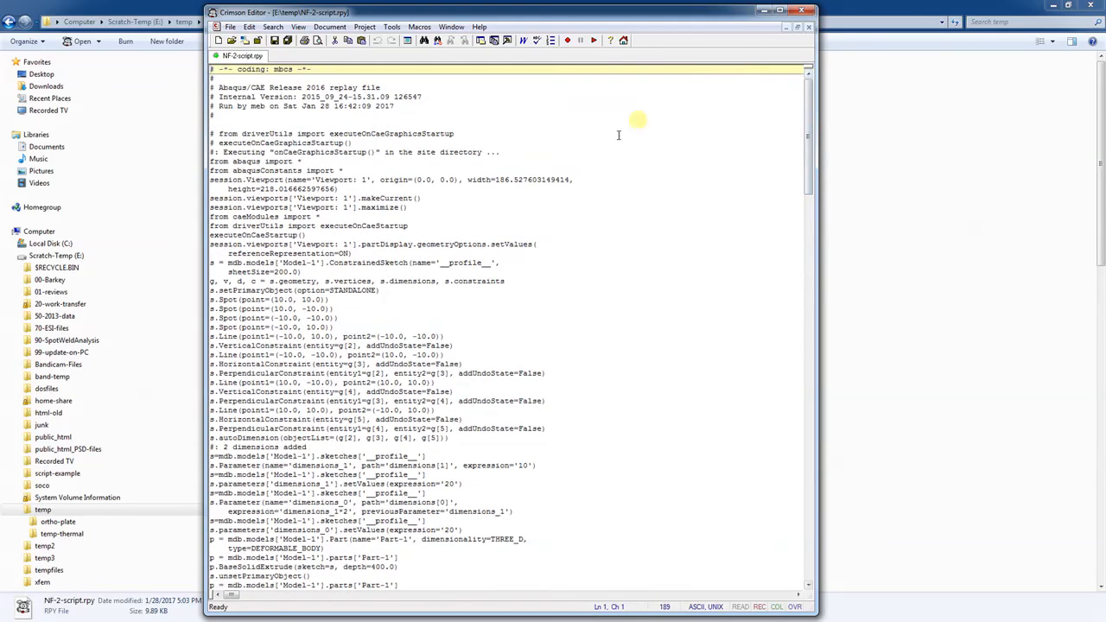
# Step: Search the script for the value 400 to locate the extrusion depth
pyautogui.click(273, 27)
pyautogui.click(268, 28)
pyautogui.hotkey('ctrl', 'f')
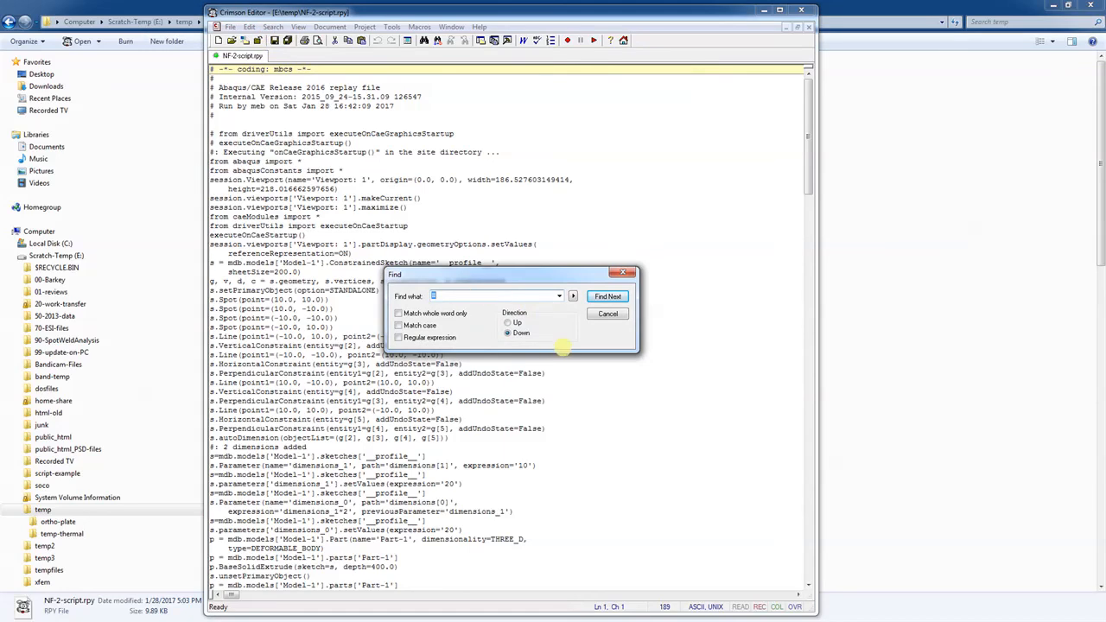
pyautogui.write('200')
pyautogui.press('BackSpace')
pyautogui.press('BackSpace')
pyautogui.press('BackSpace')
pyautogui.write('400')
pyautogui.click(608, 297)
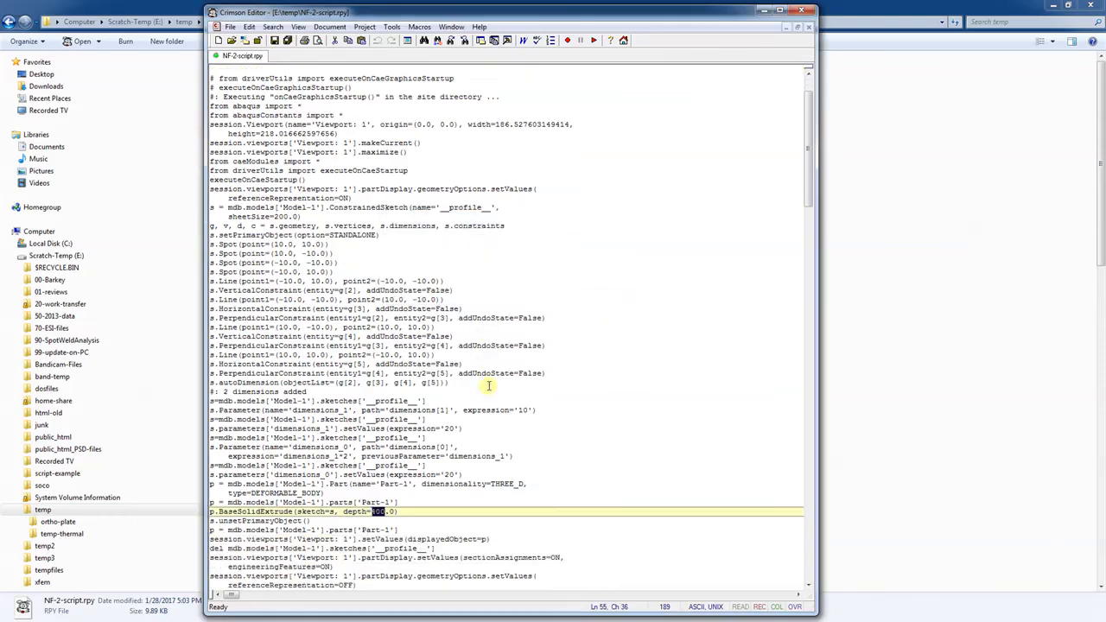
# Step: Set the depth in the BaseSolidExtrude command to 200.0
pyautogui.scroll(-4, 487, 385)
pyautogui.click(375, 457)
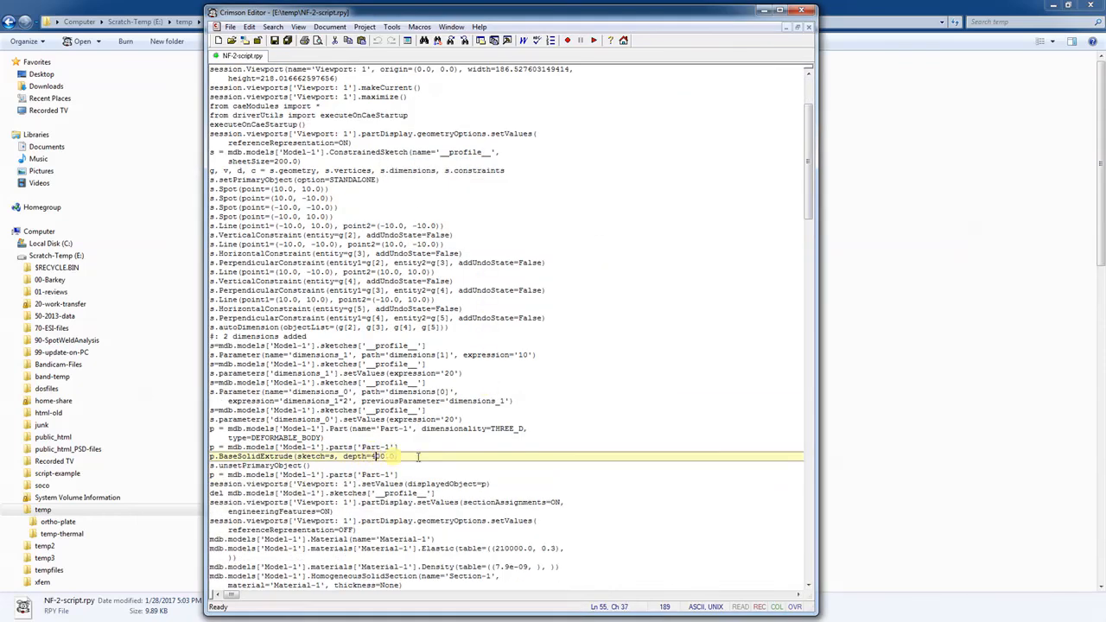
pyautogui.press('BackSpace')
pyautogui.write('2')
# Step: Look over the script's material, section, frequency step, mesh and job commands, checking the elastic and density entries
pyautogui.scroll(-3, 563, 384)
pyautogui.scroll(-2, 563, 384)
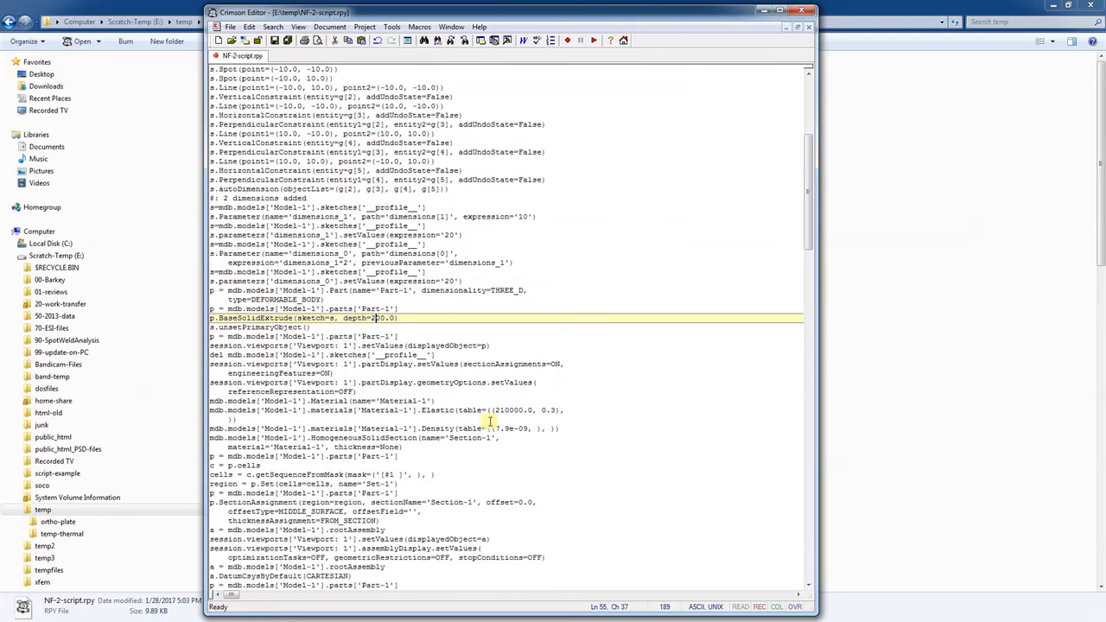
pyautogui.moveTo(495, 409); pyautogui.dragTo(555, 409)
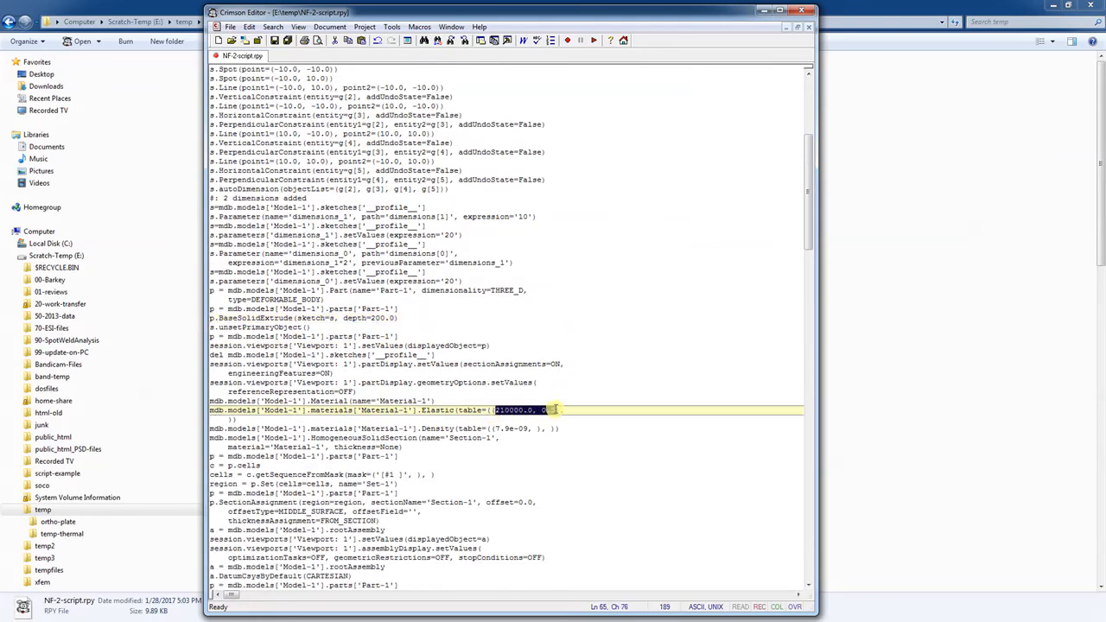
pyautogui.click(629, 383)
pyautogui.moveTo(495, 428); pyautogui.dragTo(528, 427)
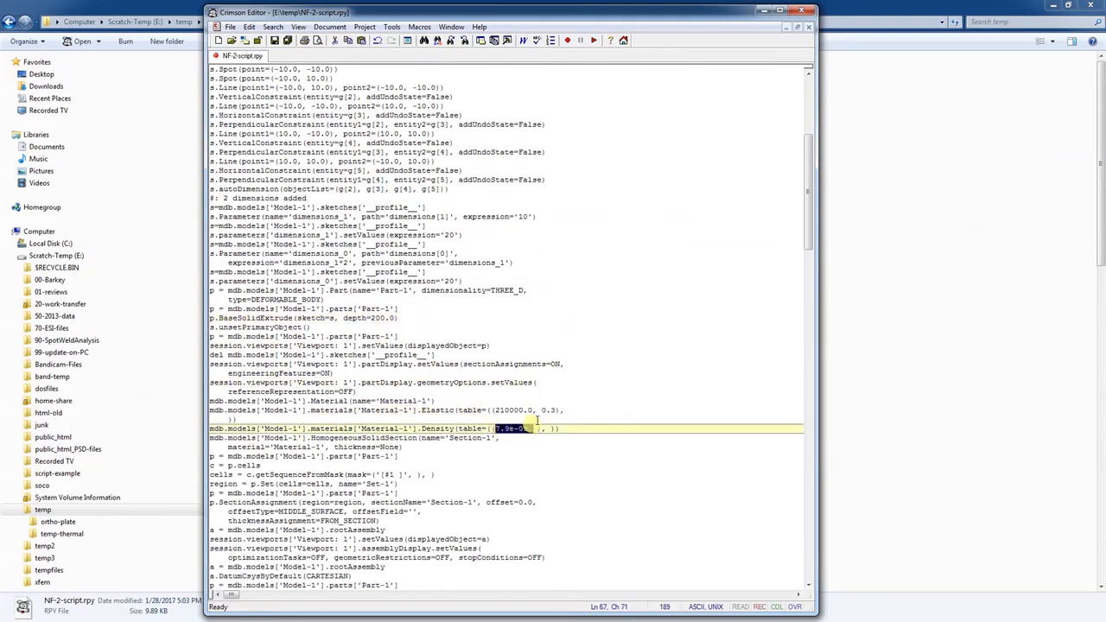
pyautogui.click(664, 374)
pyautogui.scroll(-6, 662, 375)
pyautogui.scroll(-15, 661, 375)
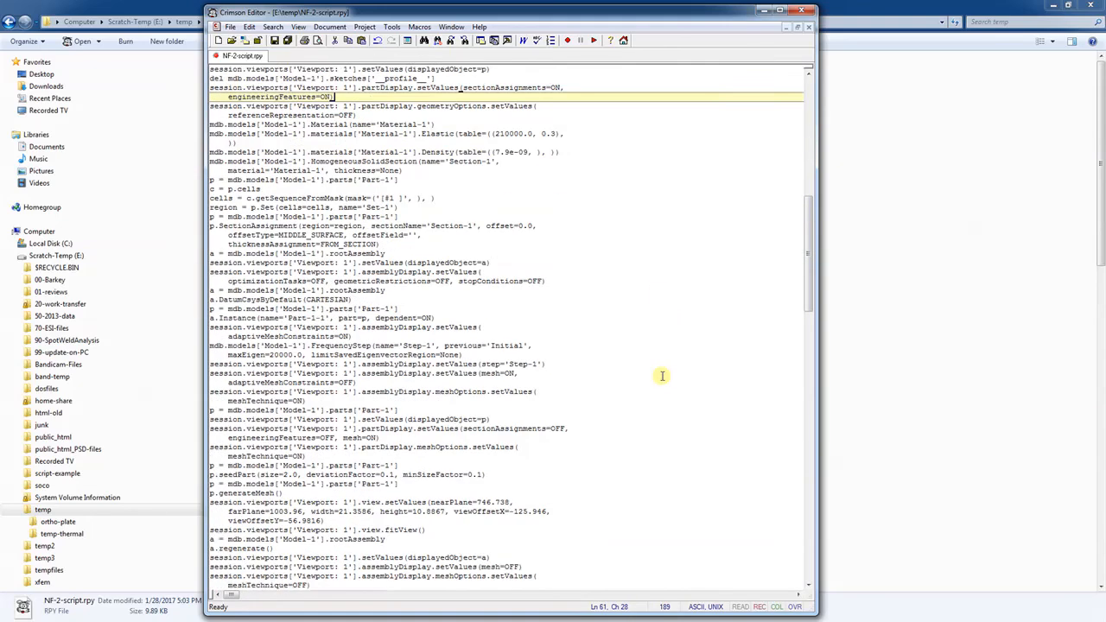
pyautogui.scroll(-7, 662, 376)
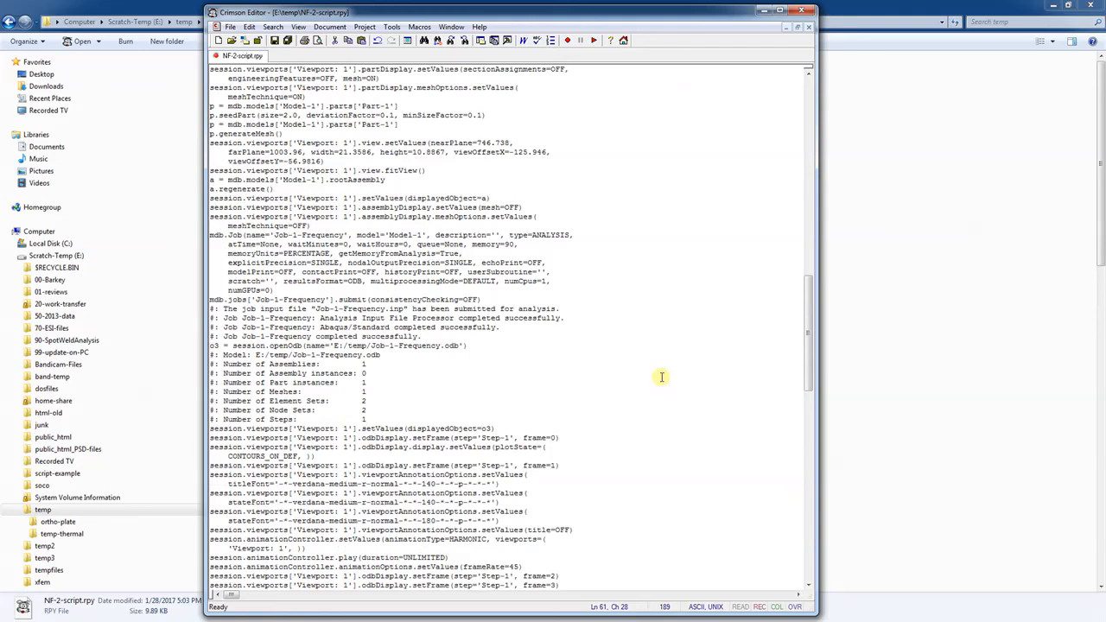
# Step: Change the path in the final mdb.saveAs command to C:/AEM535/HW-5/NF-2, then save and close the script
pyautogui.moveTo(812, 330); pyautogui.dragTo(806, 398)
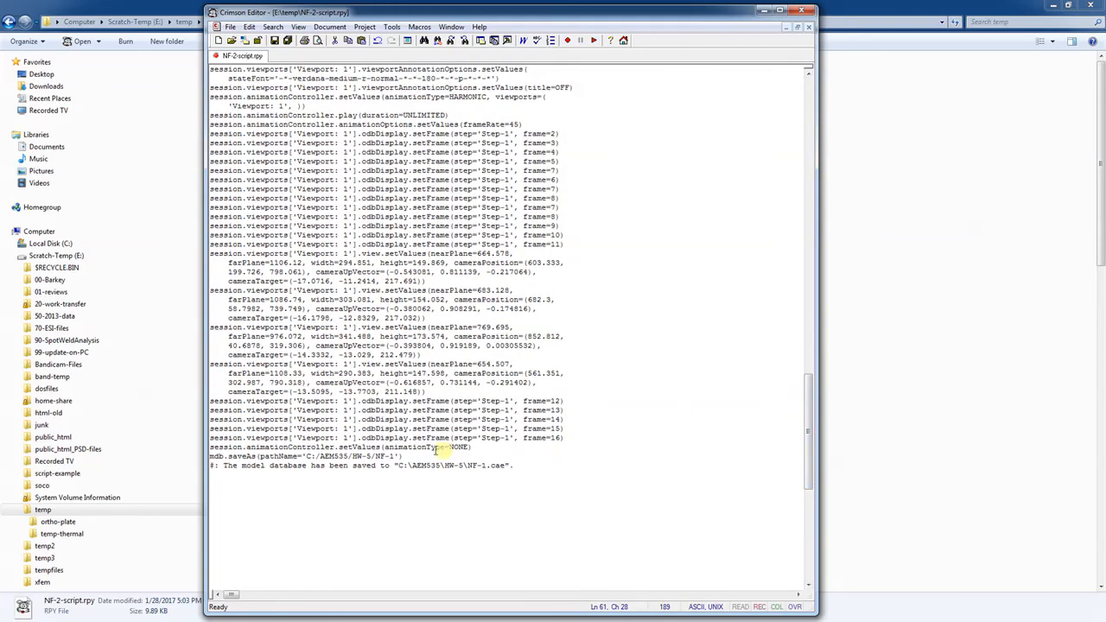
pyautogui.click(389, 456)
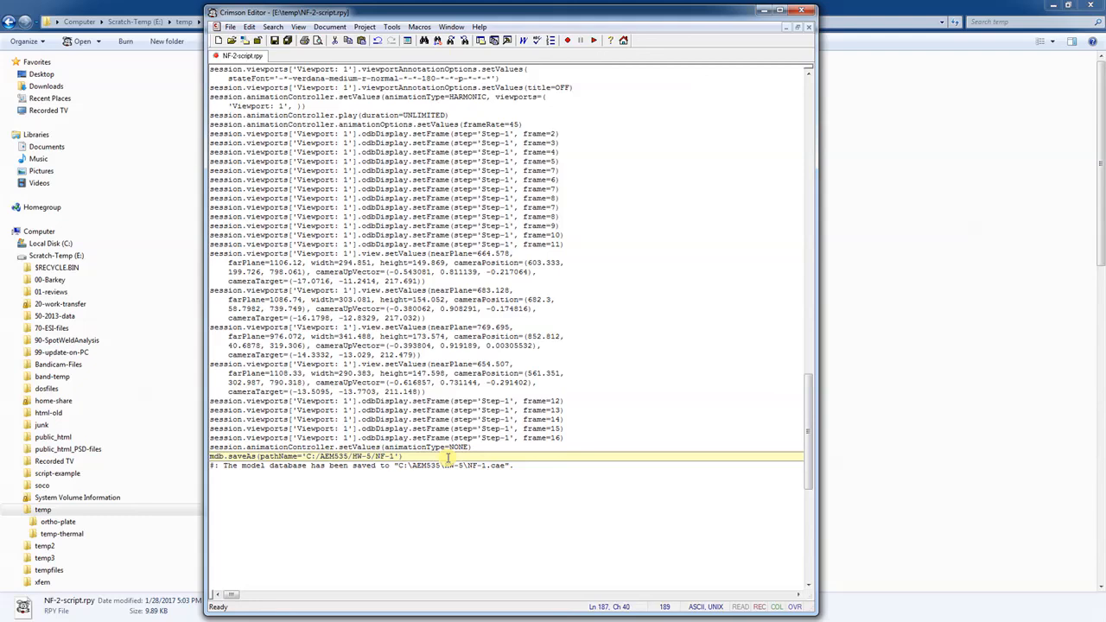
pyautogui.press('Delete')
pyautogui.write('2')
pyautogui.click(274, 40)
pyautogui.click(802, 10)
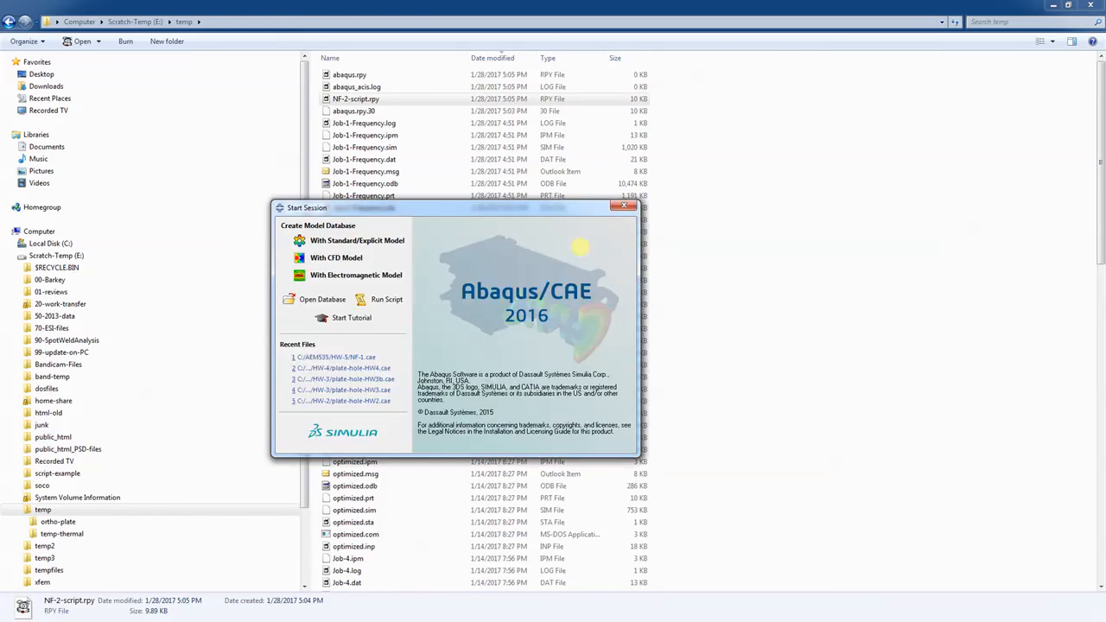
# Step: In a fresh, maximized Abaqus/CAE session, run NF-2-script.rpy from the temp directory, listing files with the filter *.rpy
pyautogui.click(623, 206)
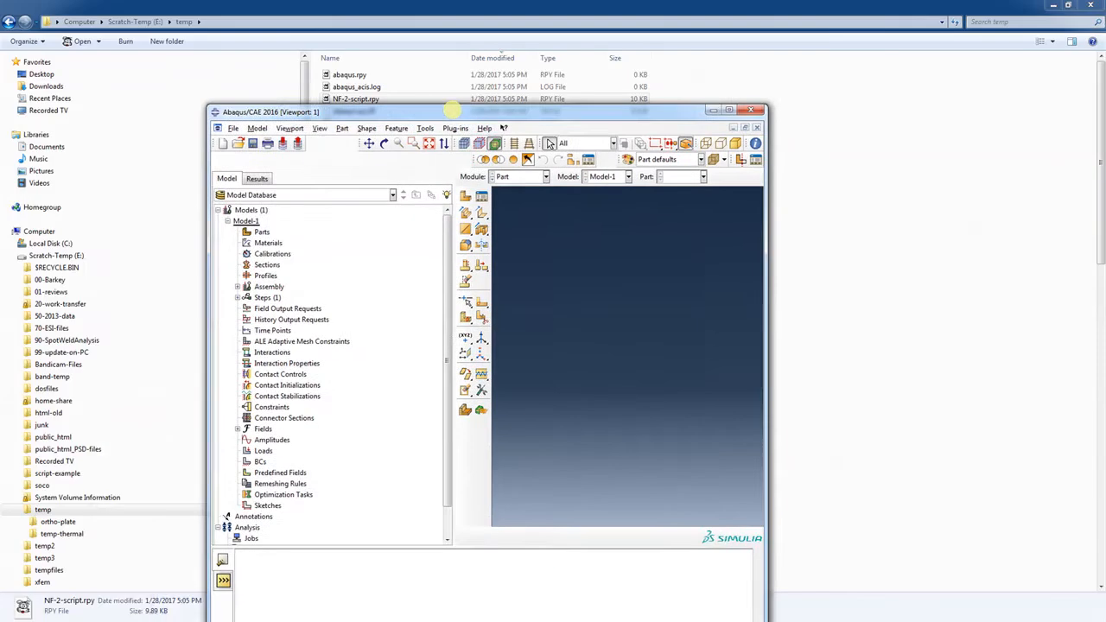
pyautogui.doubleClick(454, 109)
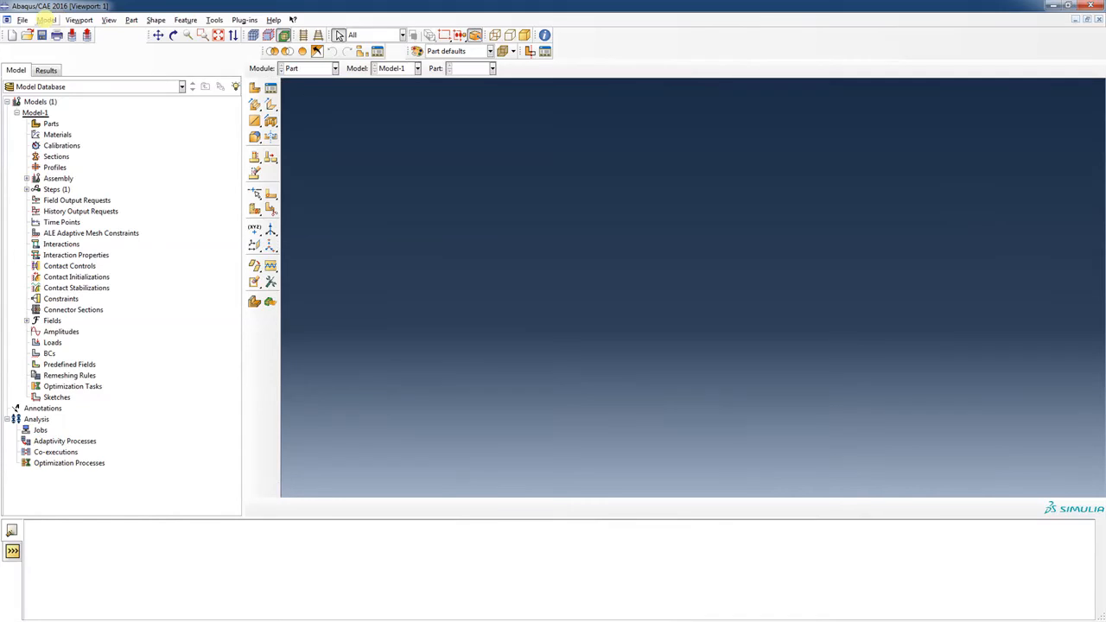
pyautogui.click(19, 19)
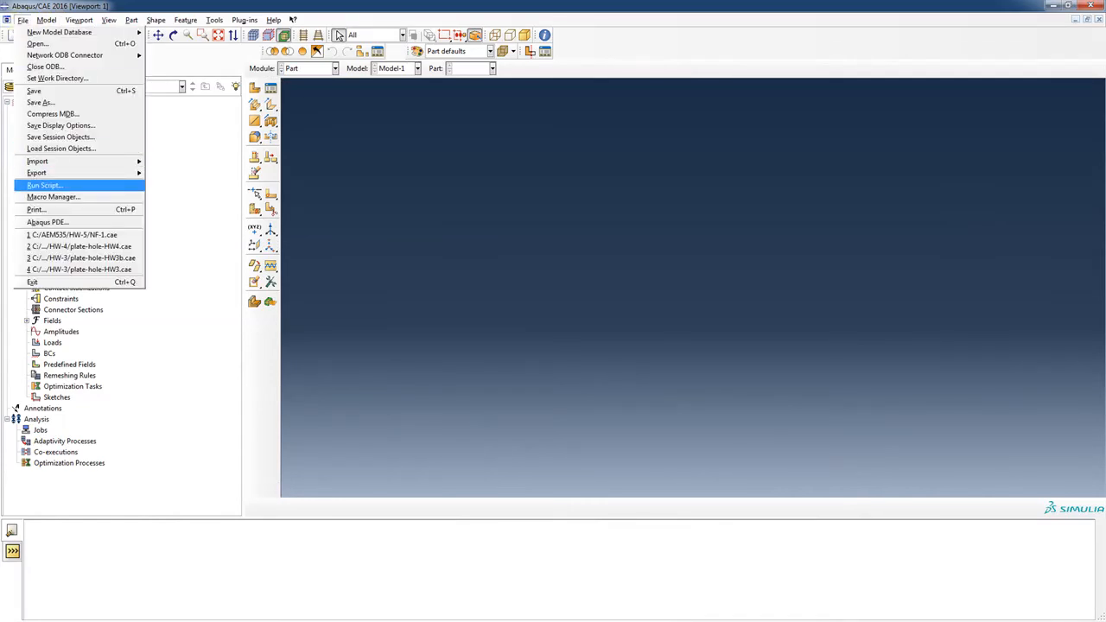
pyautogui.click(45, 185)
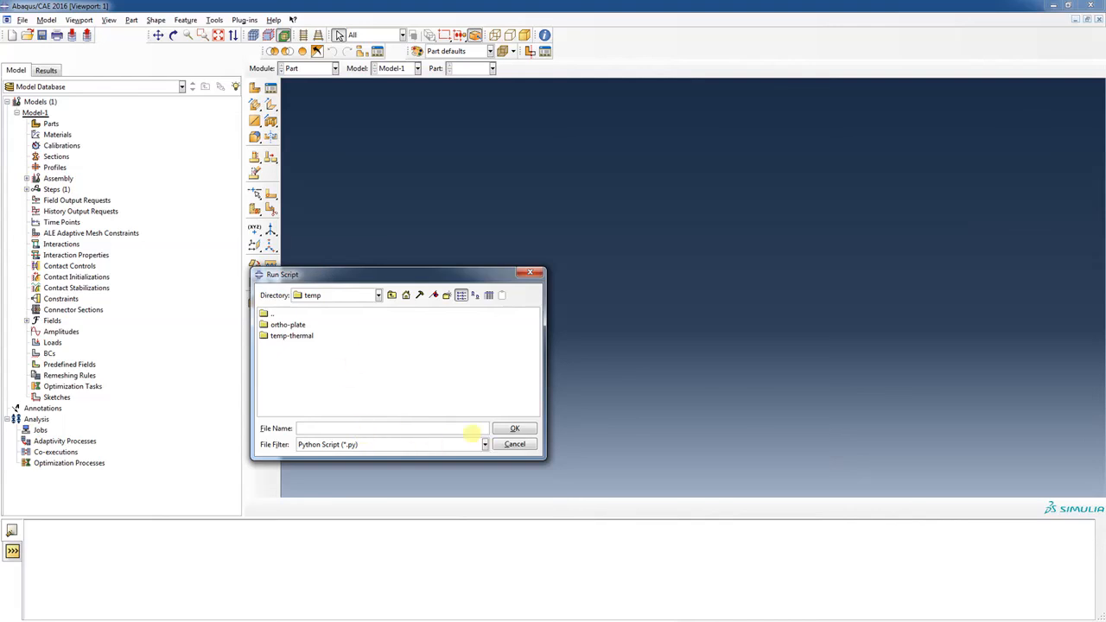
pyautogui.click(344, 427)
pyautogui.write('*.rpy')
pyautogui.press('Return')
pyautogui.click(298, 357)
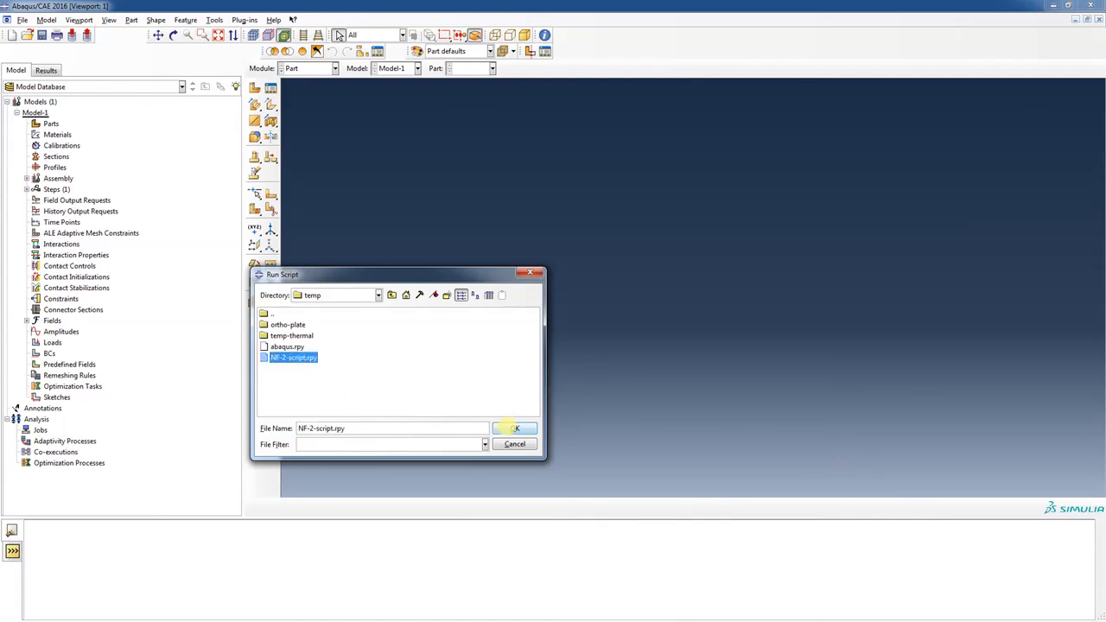
pyautogui.click(515, 428)
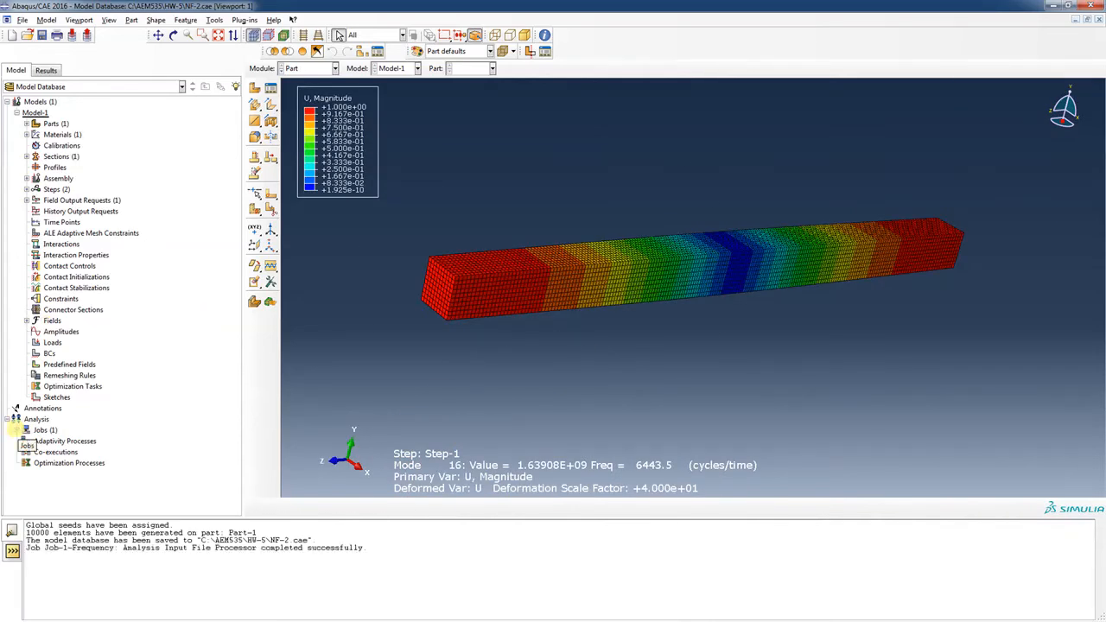
# Step: Open the results of the completed Job-1-Frequency job
pyautogui.click(18, 429)
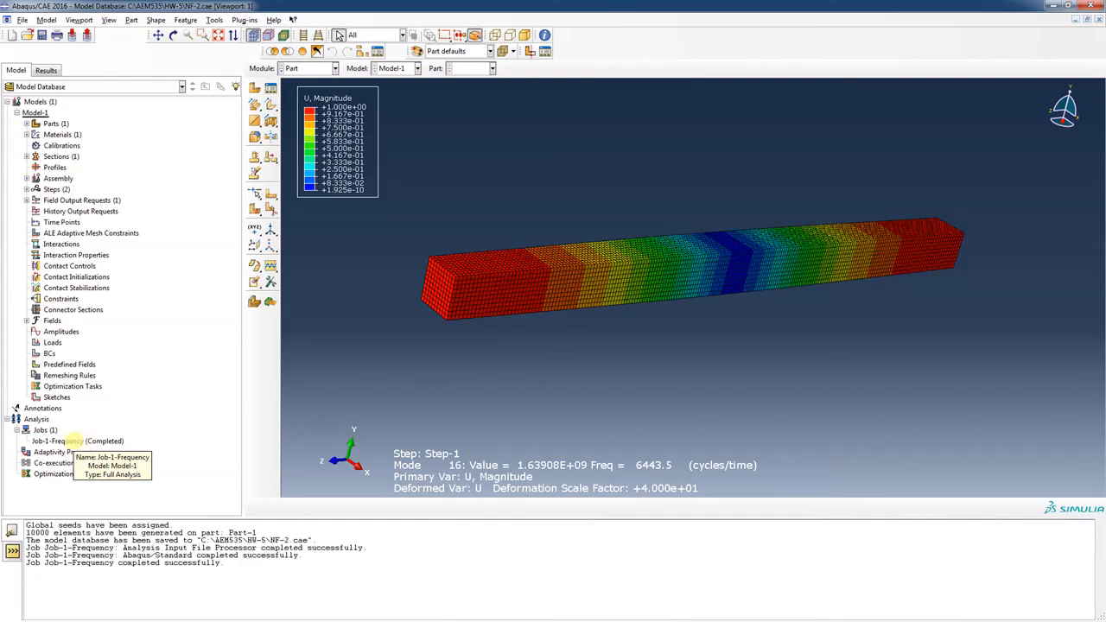
pyautogui.rightClick(72, 441)
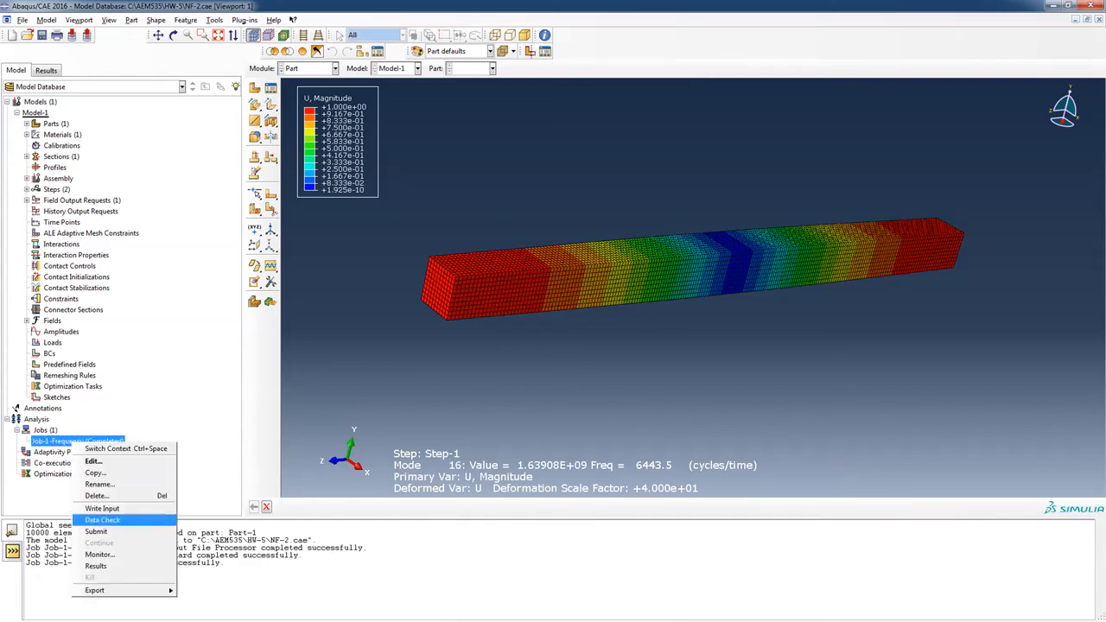
pyautogui.click(95, 566)
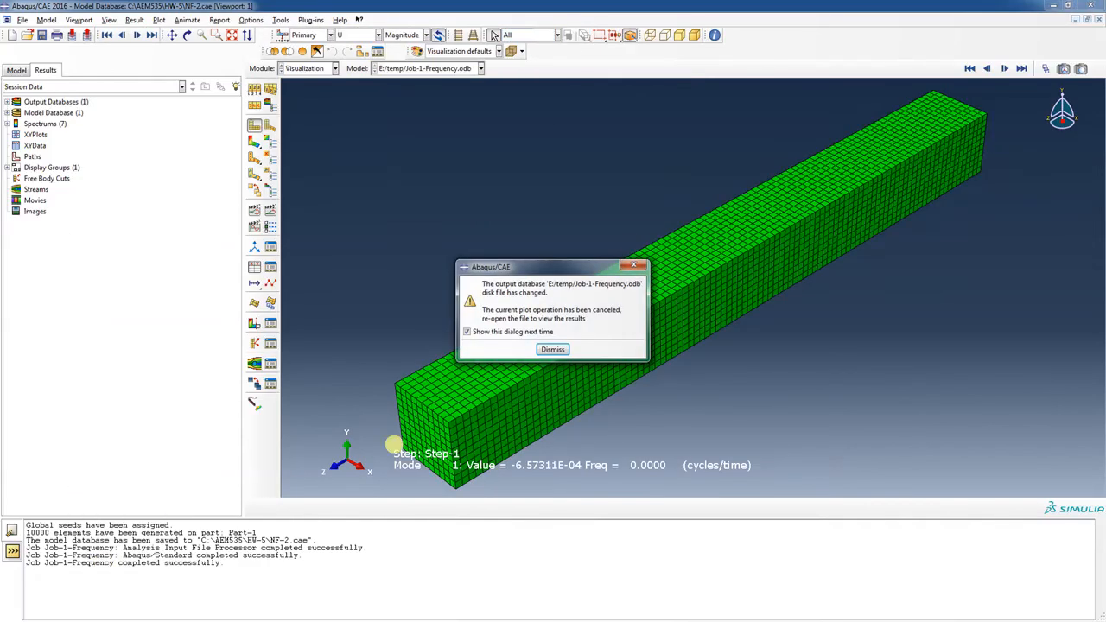
pyautogui.click(552, 349)
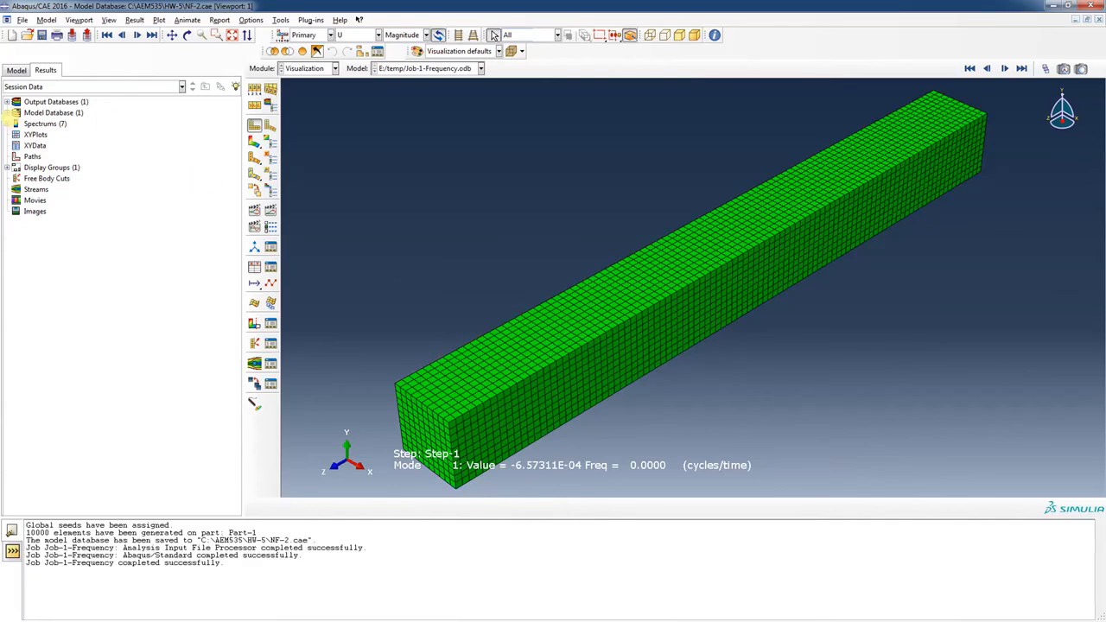
# Step: Expand the Step-1 frames of Job-1-Frequency.odb and activate Frame 7 to read its natural frequency
pyautogui.click(8, 112)
pyautogui.click(15, 123)
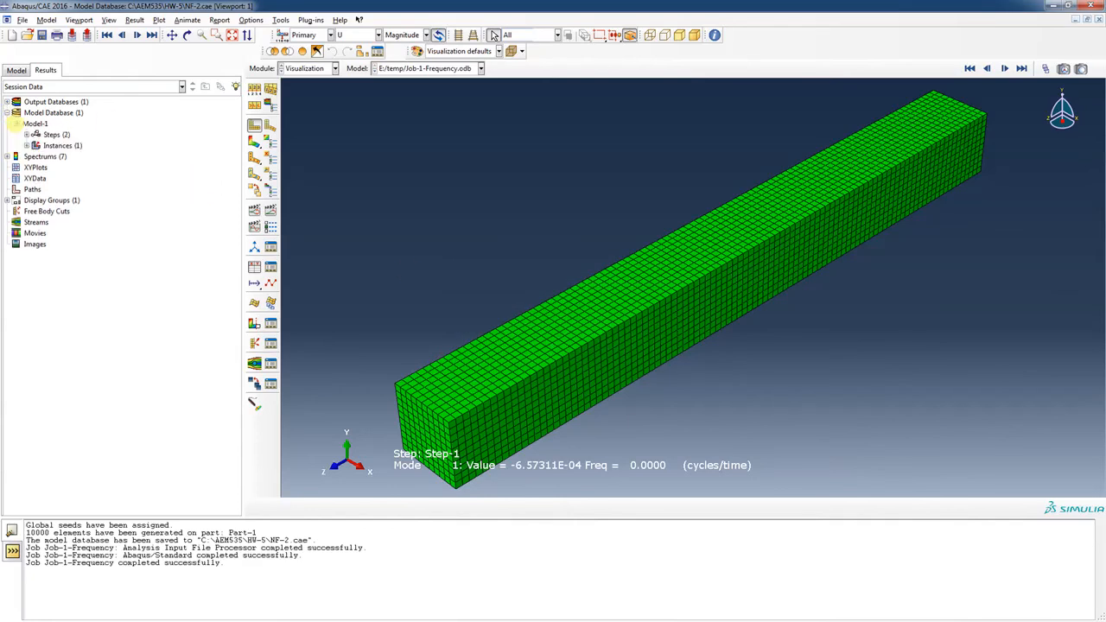
pyautogui.click(26, 135)
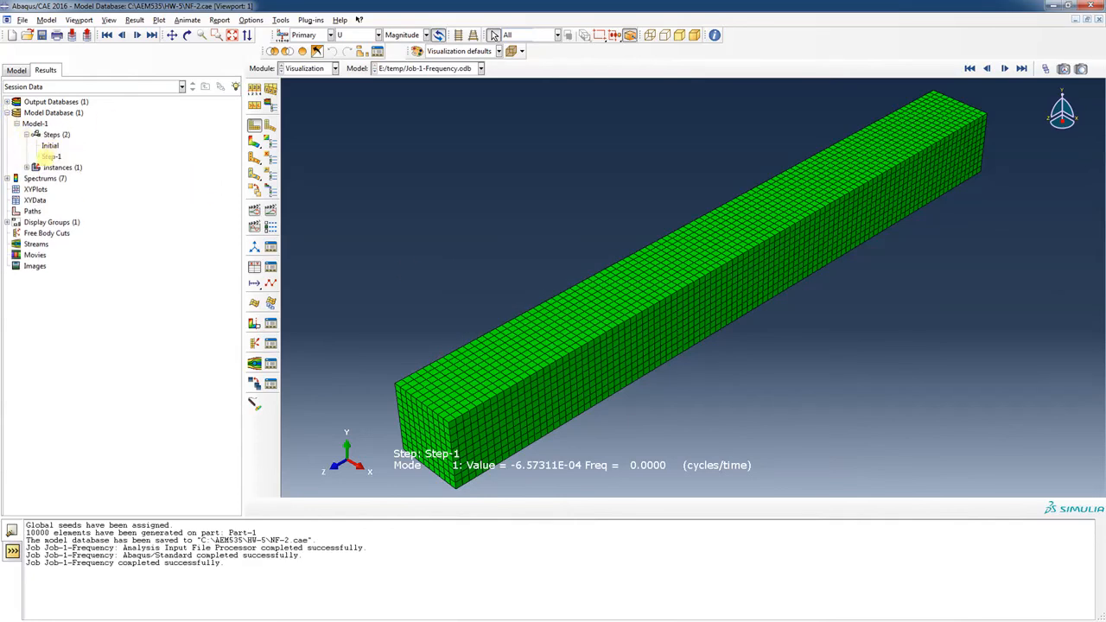
pyautogui.click(7, 102)
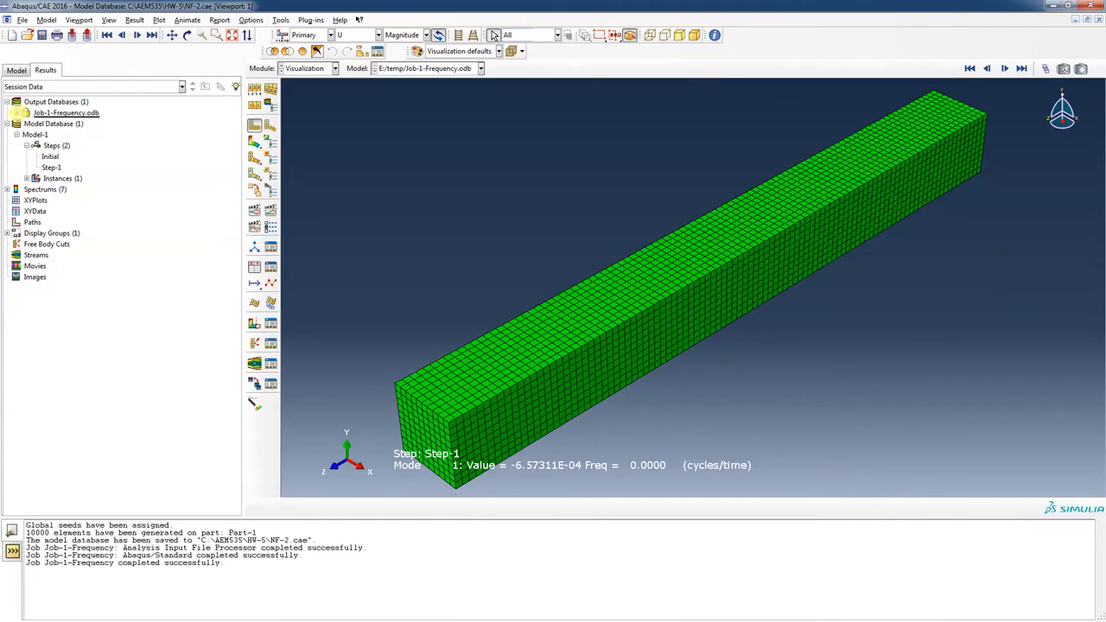
pyautogui.click(16, 112)
pyautogui.click(26, 135)
pyautogui.click(36, 145)
pyautogui.click(47, 157)
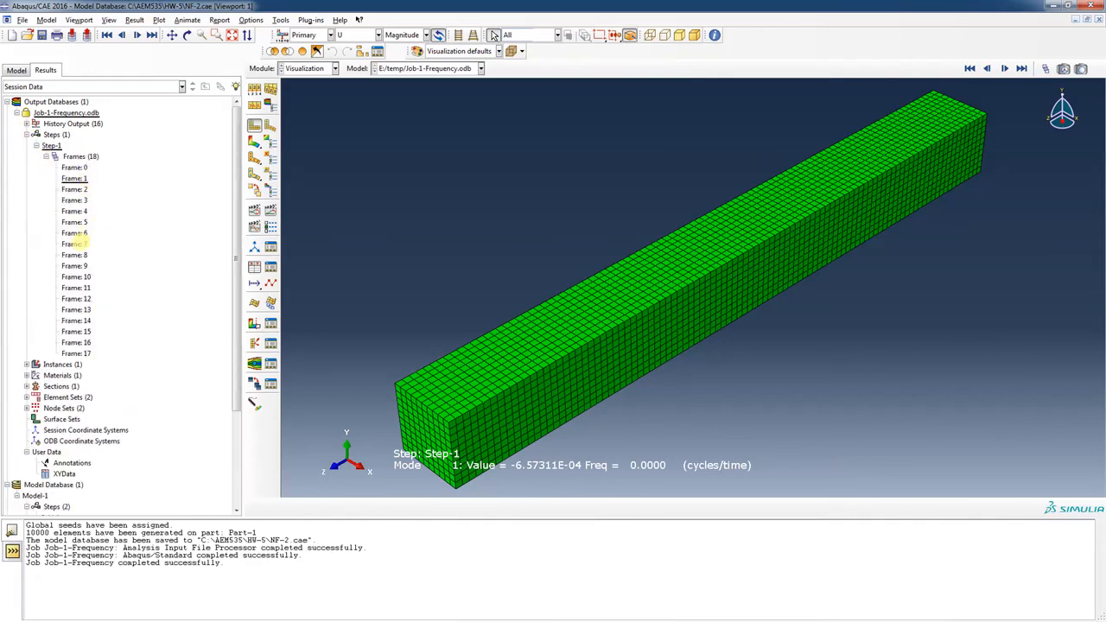
pyautogui.doubleClick(74, 243)
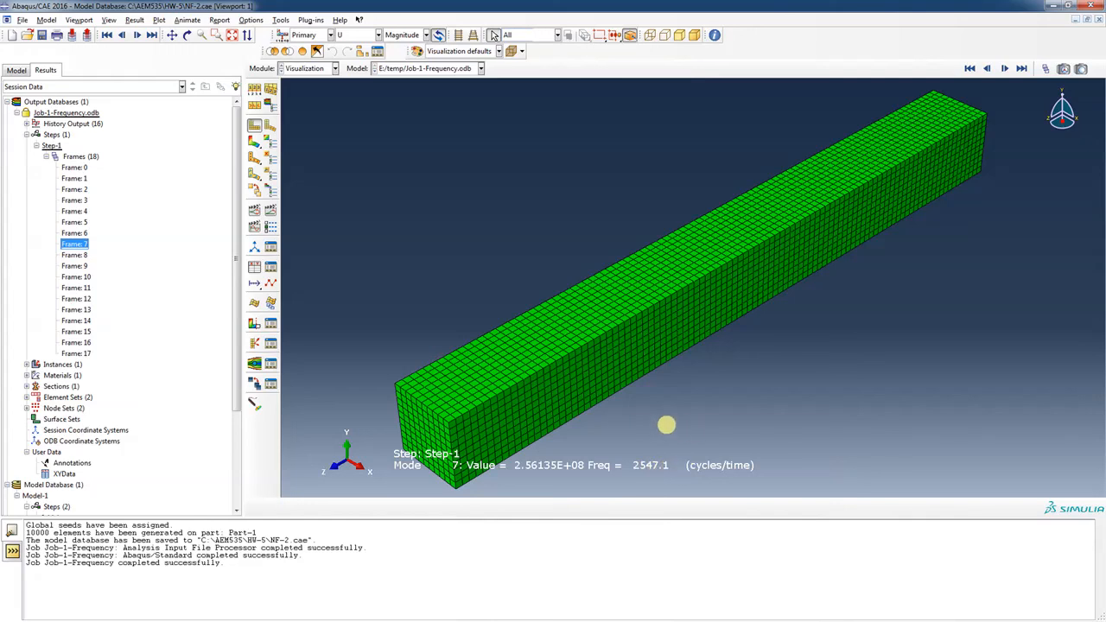
# Step: Switch to SketchBook Pro to review the handwritten analytical natural frequency calculations
pyautogui.hotkey('alt', 'Tab')
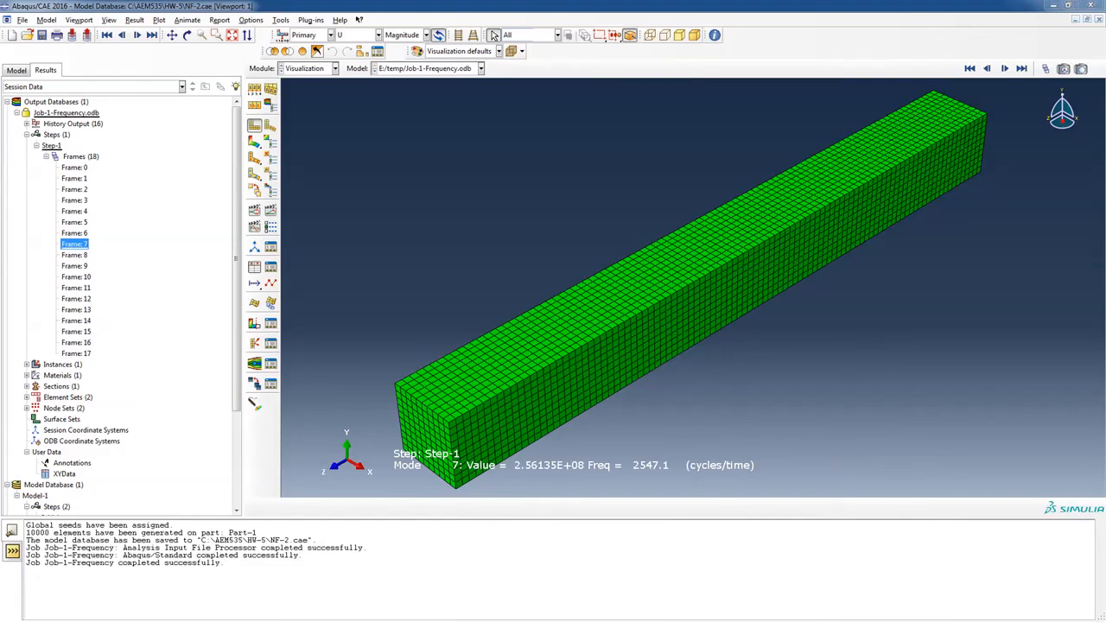
pyautogui.doubleClick(802, 7)
pyautogui.moveTo(614, 111)
pyautogui.mouseDown()
pyautogui.moveTo(595, 77)
pyautogui.moveTo(596, 1)
pyautogui.mouseUp()
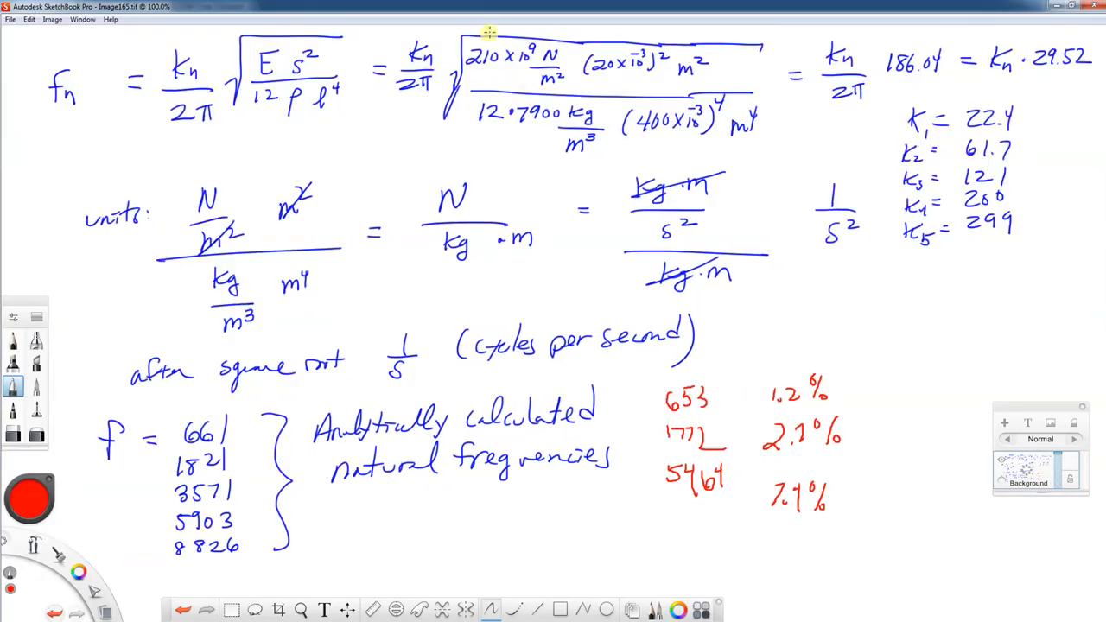
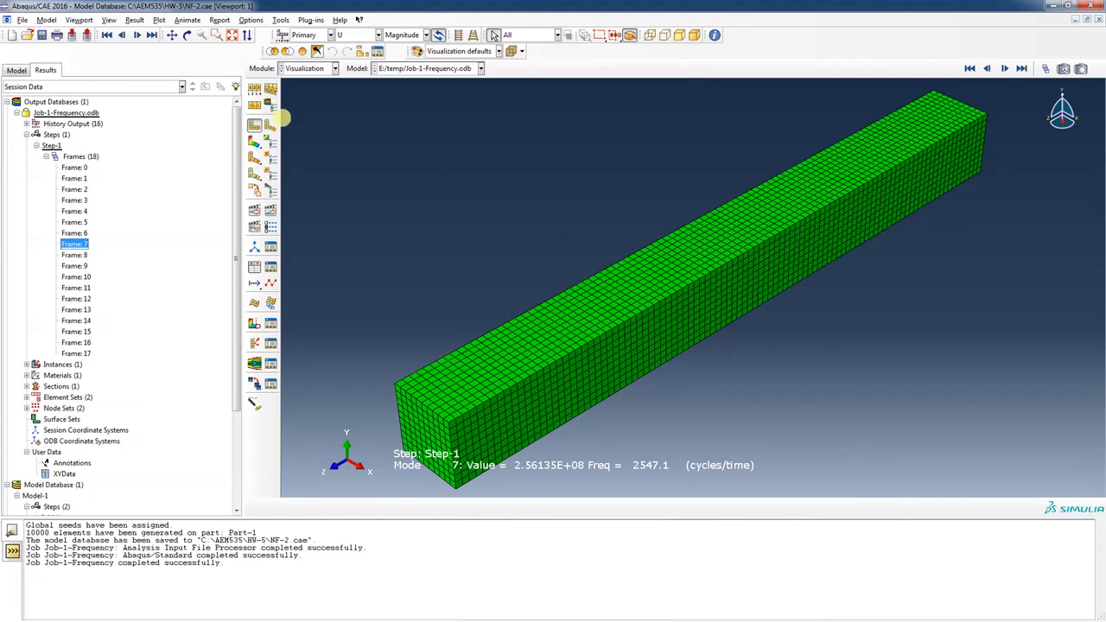
# Step: Open Part-1 of Model-1 in the Mesh module and check its global seed settings without changing them
pyautogui.click(17, 71)
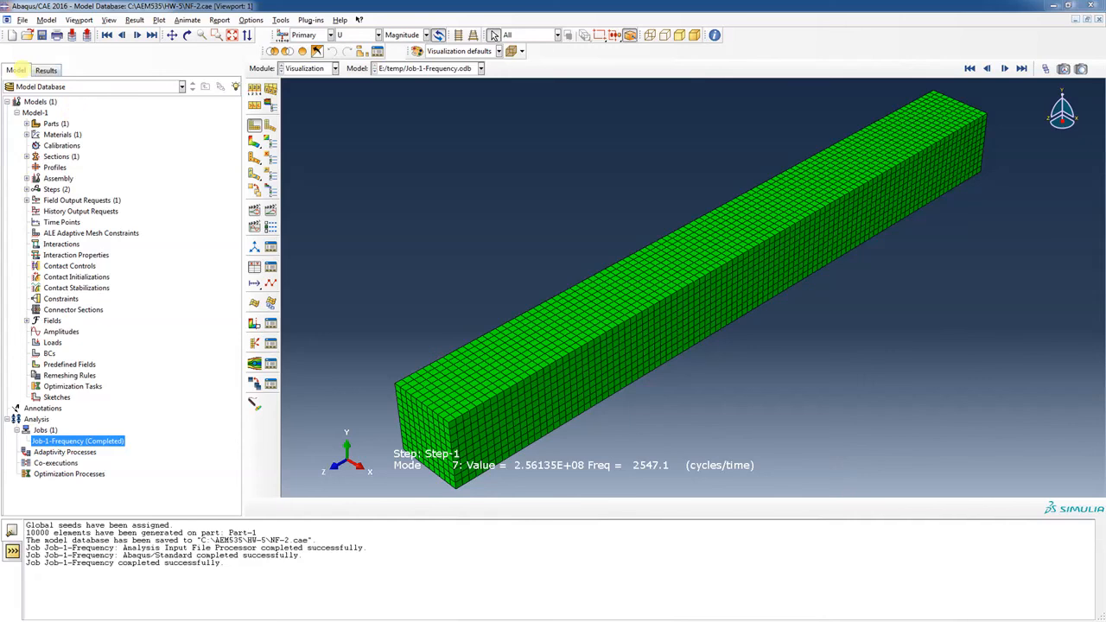
pyautogui.click(26, 124)
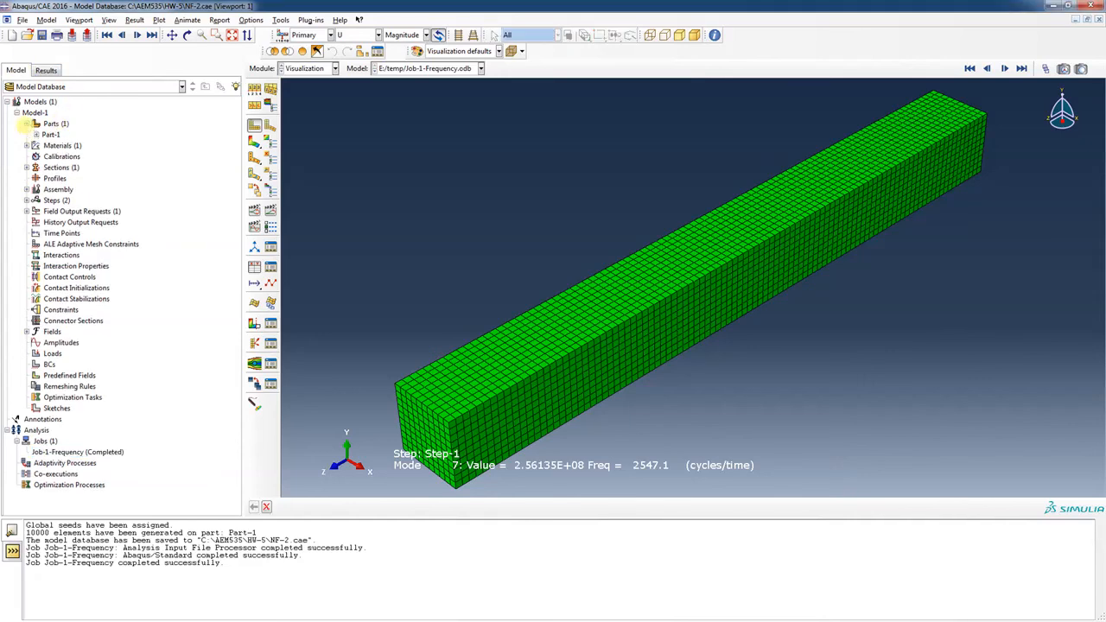
pyautogui.doubleClick(51, 135)
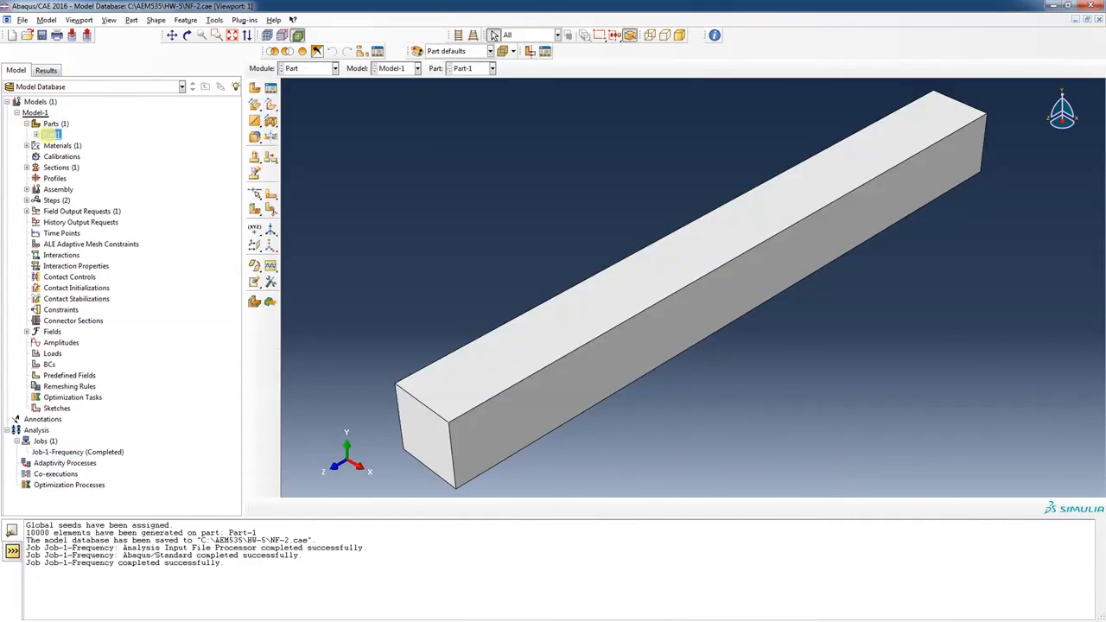
pyautogui.click(334, 68)
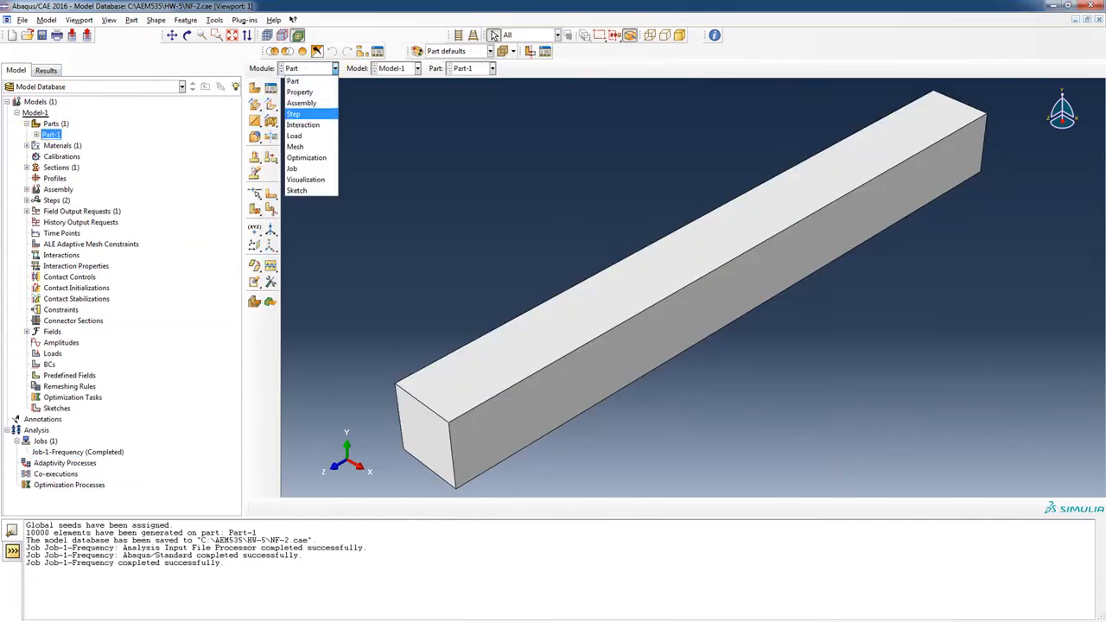
pyautogui.click(311, 146)
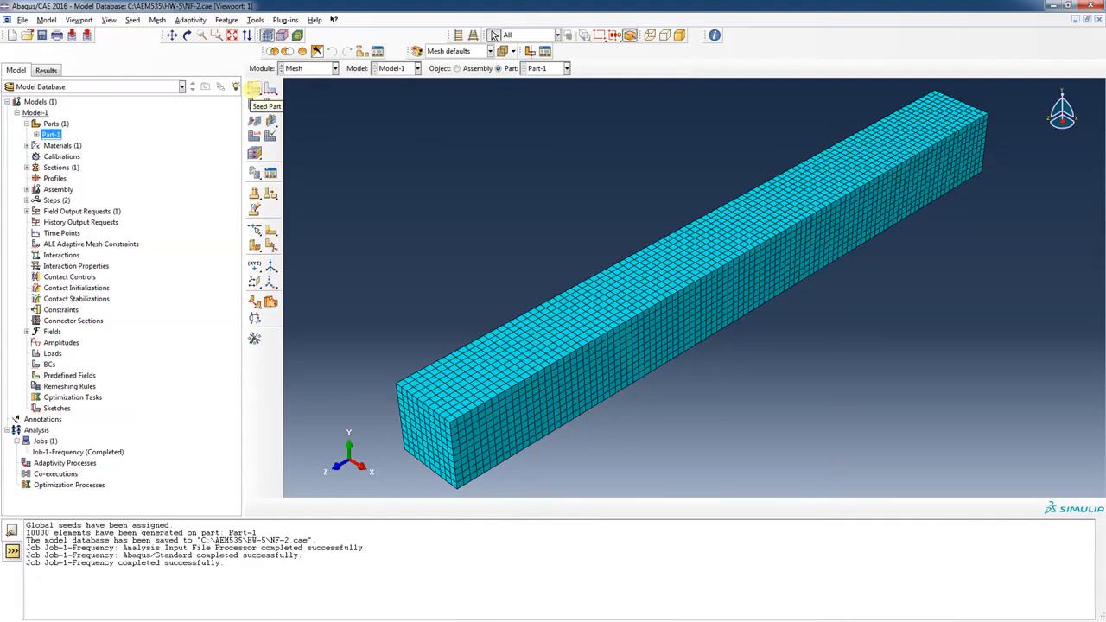
pyautogui.click(254, 88)
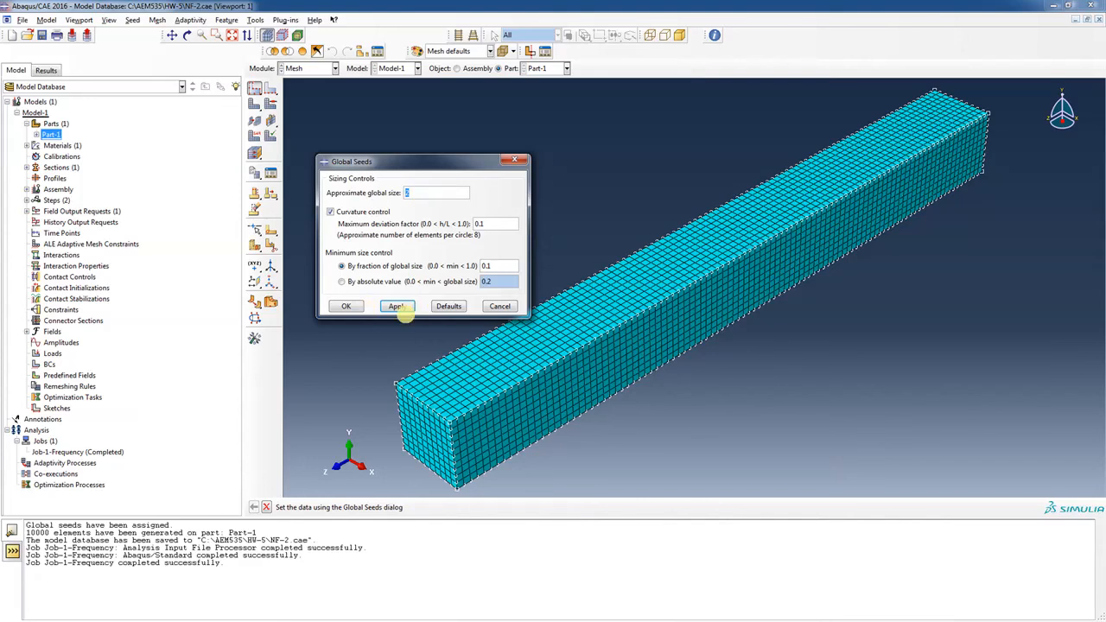
pyautogui.click(499, 307)
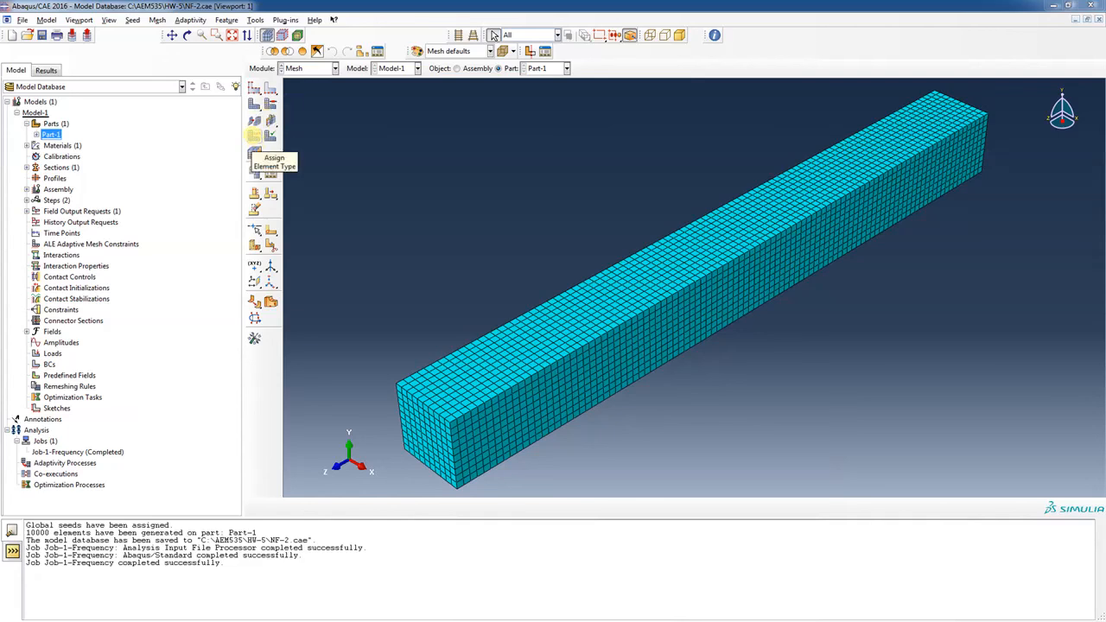
# Step: Select the whole beam for element type assignment and set its geometric order to Quadratic
pyautogui.click(254, 136)
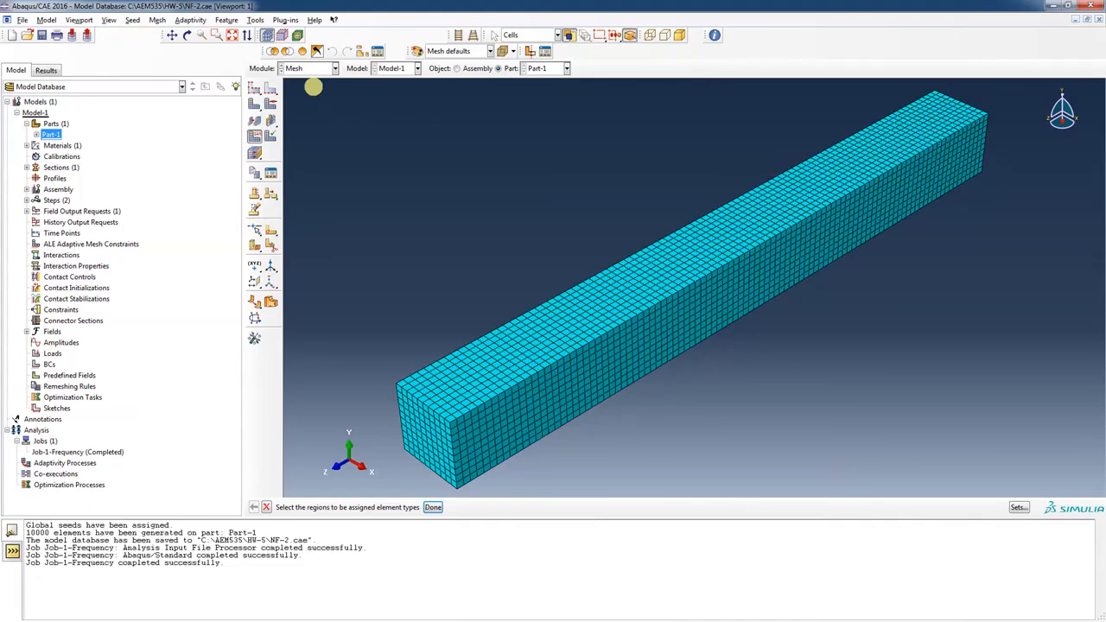
pyautogui.moveTo(312, 86); pyautogui.dragTo(1034, 490)
pyautogui.click(432, 508)
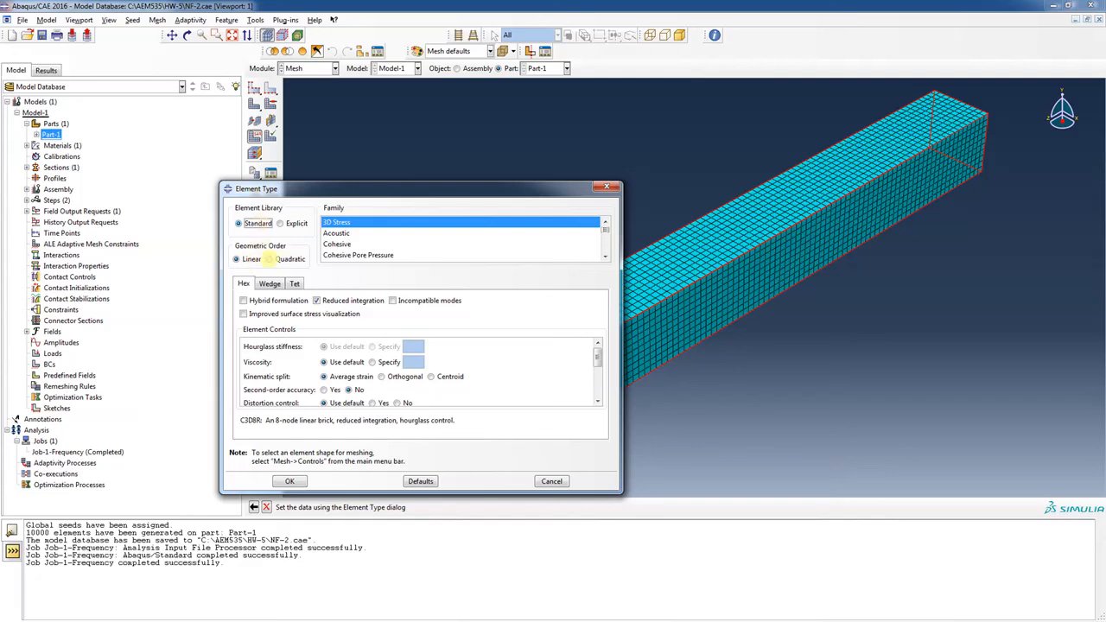
pyautogui.click(269, 259)
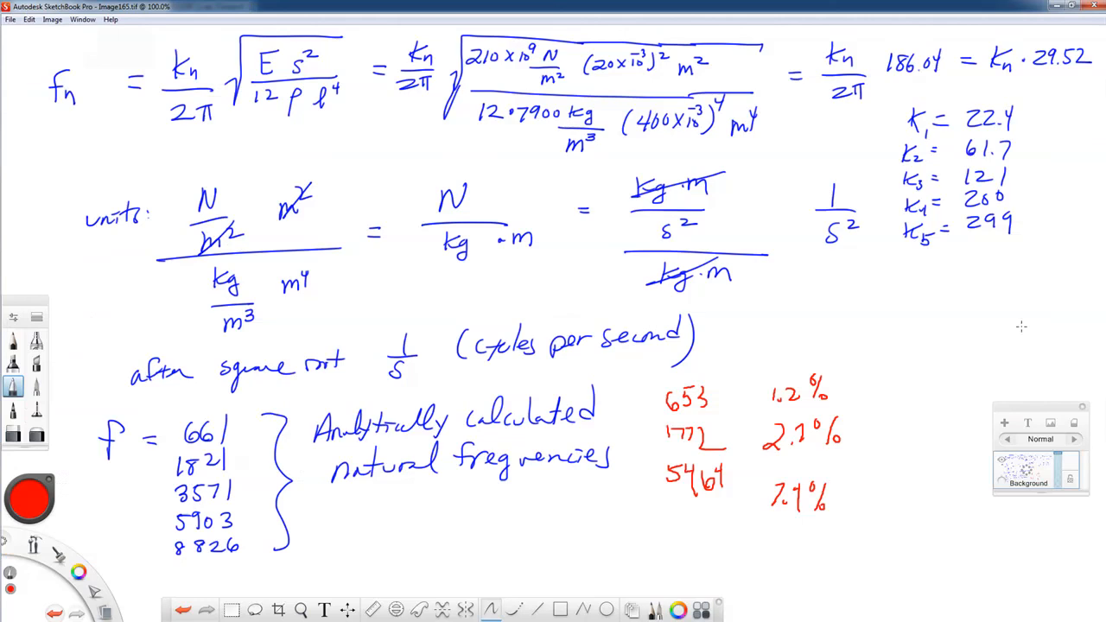
# Step: Switch to SketchBook Pro, save the frequency calculations as Image166.tif and start a new blank sketch
pyautogui.click(11, 19)
pyautogui.click(66, 88)
pyautogui.click(391, 443)
pyautogui.click(11, 19)
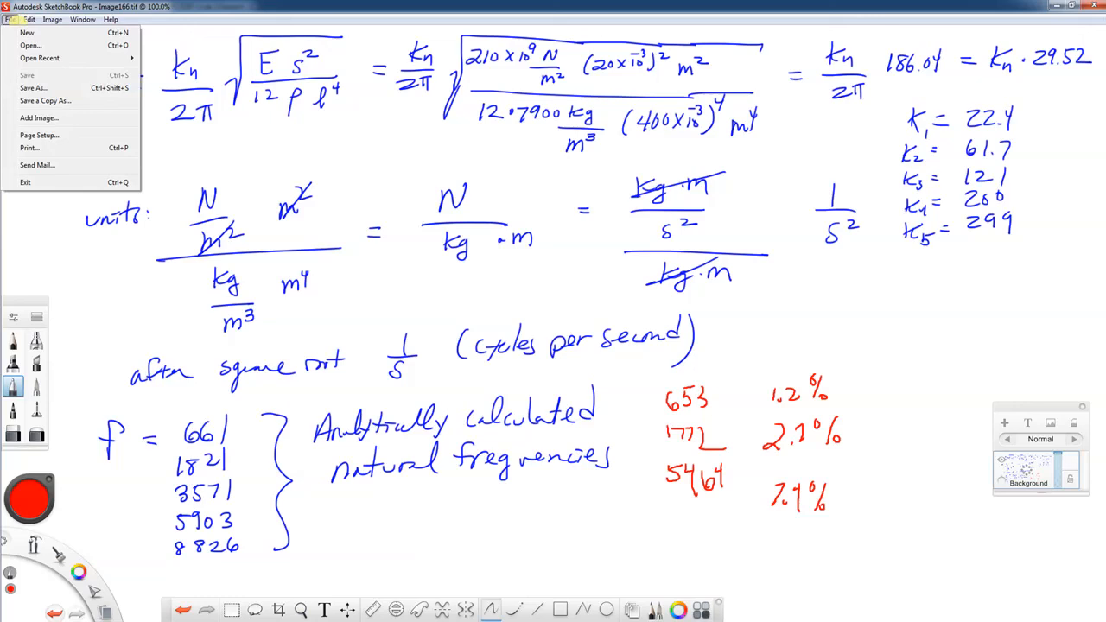
pyautogui.click(21, 32)
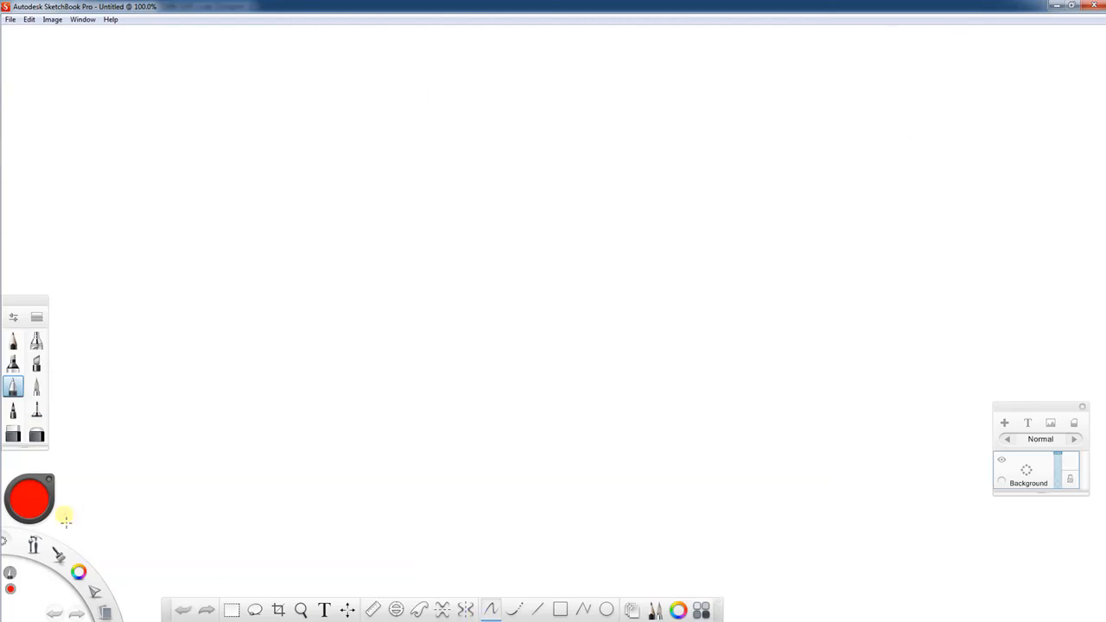
# Step: Set the brush color to blue and draw the visible edges of a cube in the upper part of the canvas
pyautogui.moveTo(77, 572)
pyautogui.click(48, 595)
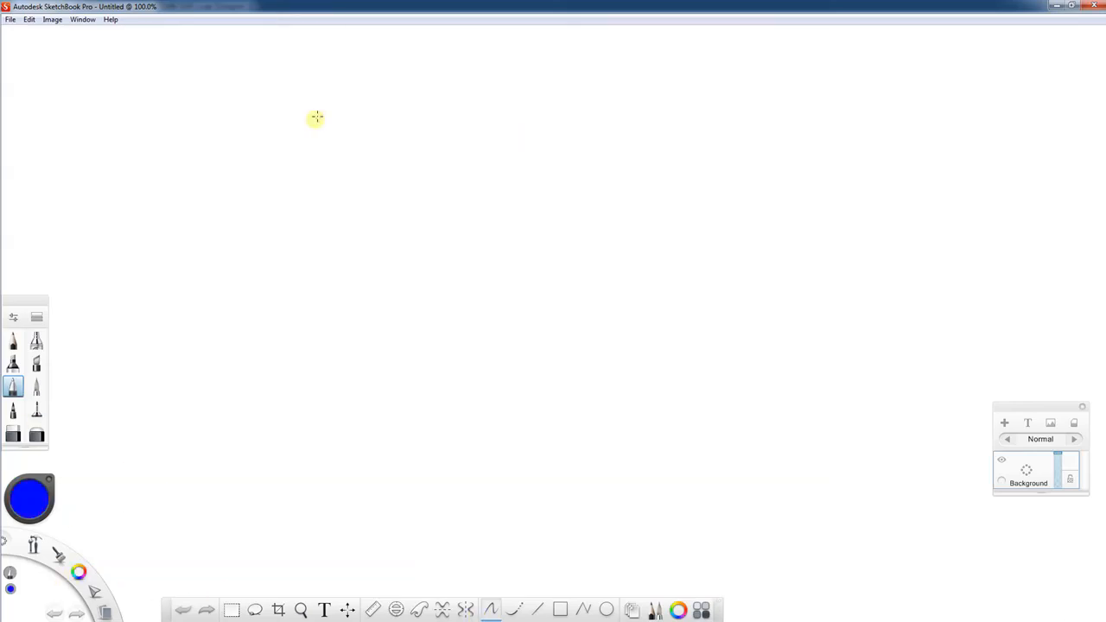
pyautogui.moveTo(322, 111); pyautogui.dragTo(456, 105)
pyautogui.moveTo(325, 116)
pyautogui.mouseDown()
pyautogui.moveTo(277, 196)
pyautogui.moveTo(432, 187)
pyautogui.mouseUp()
pyautogui.moveTo(456, 109); pyautogui.dragTo(432, 189)
pyautogui.moveTo(279, 198); pyautogui.dragTo(273, 308)
pyautogui.moveTo(434, 189); pyautogui.dragTo(423, 292)
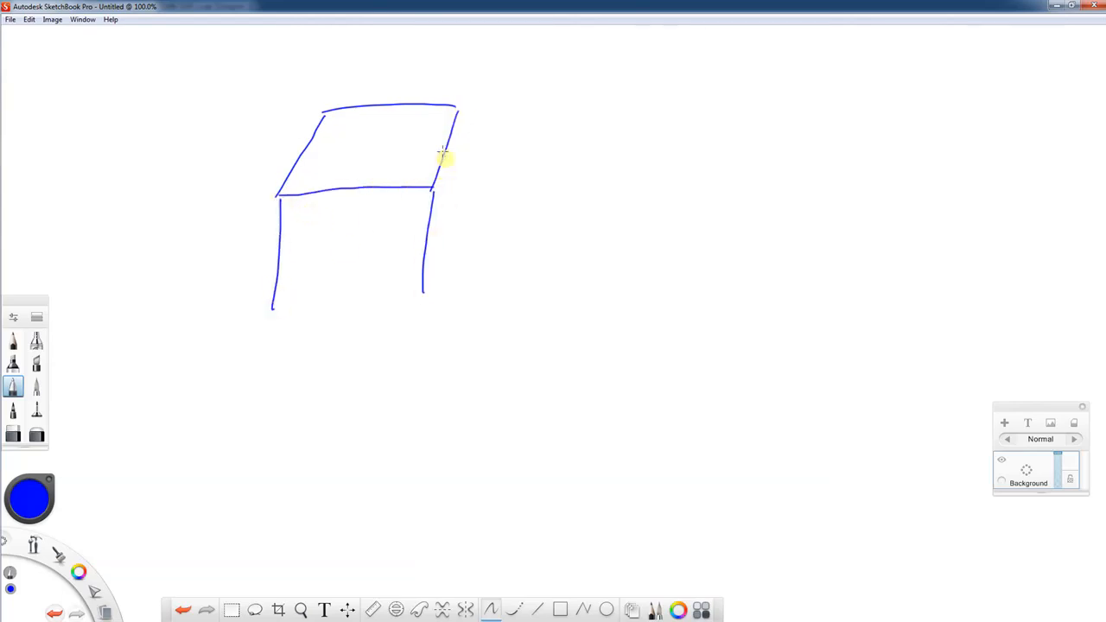
pyautogui.moveTo(458, 111)
pyautogui.mouseDown()
pyautogui.moveTo(469, 245)
pyautogui.moveTo(423, 298)
pyautogui.mouseUp()
pyautogui.moveTo(273, 313); pyautogui.dragTo(418, 297)
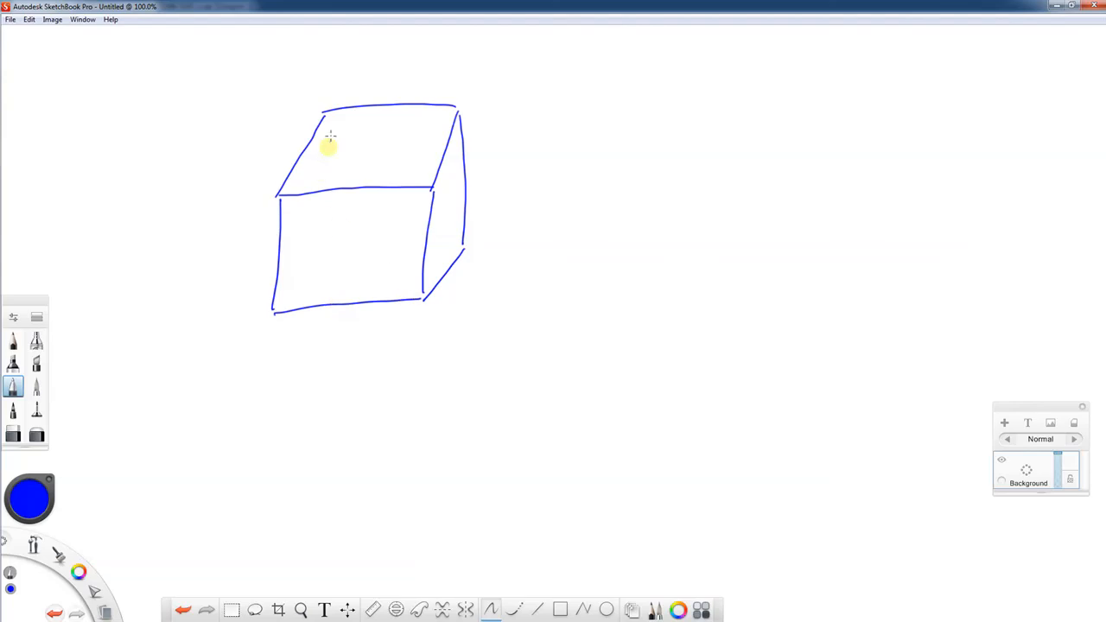
# Step: Draw the cube's three hidden edges as dashed blue lines meeting at the rear lower corner
pyautogui.moveTo(325, 118); pyautogui.dragTo(332, 155)
pyautogui.moveTo(334, 175); pyautogui.dragTo(337, 213)
pyautogui.moveTo(338, 227); pyautogui.dragTo(309, 286)
pyautogui.moveTo(298, 295); pyautogui.dragTo(284, 308)
pyautogui.moveTo(333, 265); pyautogui.dragTo(381, 253)
pyautogui.moveTo(391, 252); pyautogui.dragTo(425, 250)
pyautogui.moveTo(435, 249); pyautogui.dragTo(464, 244)
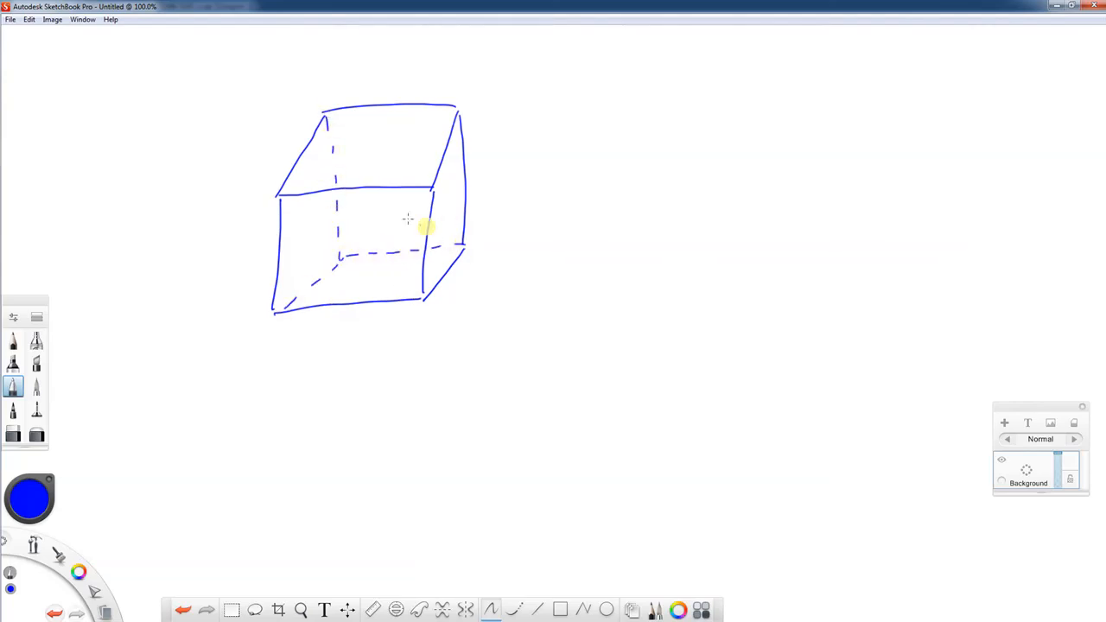
# Step: Mark the cube's eight corners with red nodes and write "8 noded" above it
pyautogui.moveTo(325, 108); pyautogui.dragTo(327, 109)
pyautogui.moveTo(77, 571); pyautogui.dragTo(69, 546)
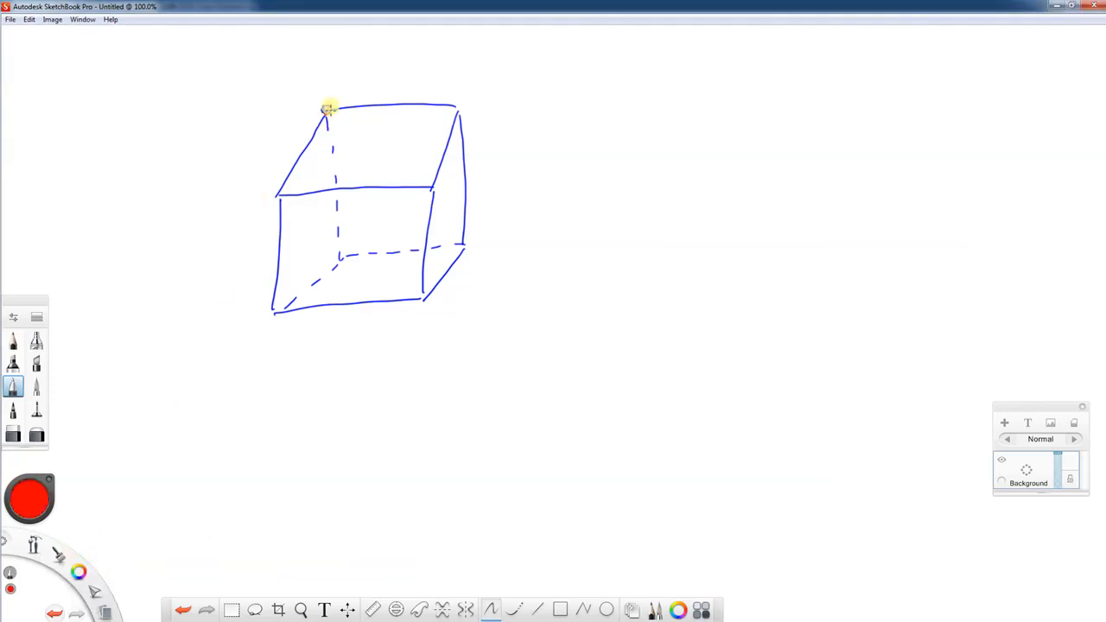
pyautogui.click(325, 110)
pyautogui.click(459, 107)
pyautogui.click(466, 249)
pyautogui.click(428, 193)
pyautogui.click(425, 296)
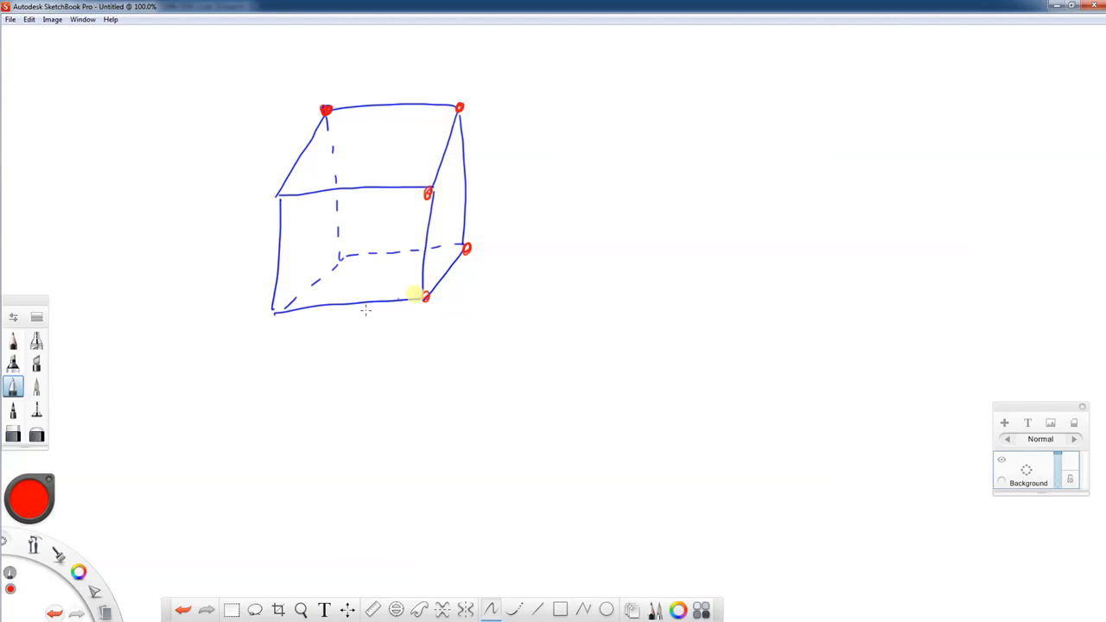
pyautogui.click(271, 314)
pyautogui.click(276, 198)
pyautogui.click(342, 257)
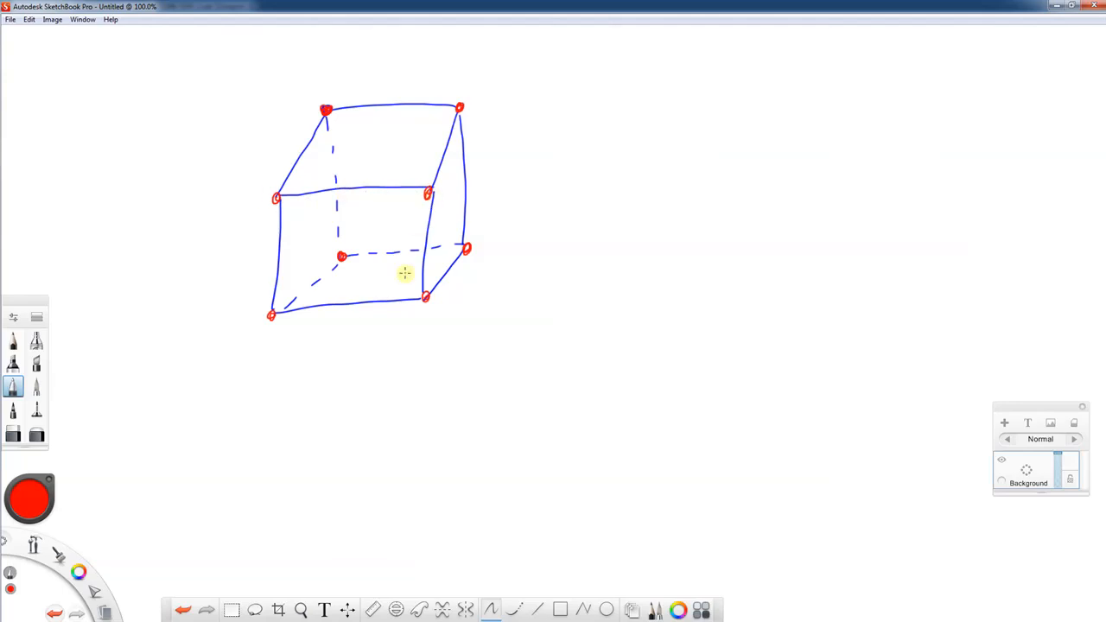
pyautogui.moveTo(334, 41)
pyautogui.mouseDown()
pyautogui.moveTo(363, 58)
pyautogui.moveTo(375, 50)
pyautogui.mouseUp()
pyautogui.moveTo(390, 48); pyautogui.dragTo(429, 48)
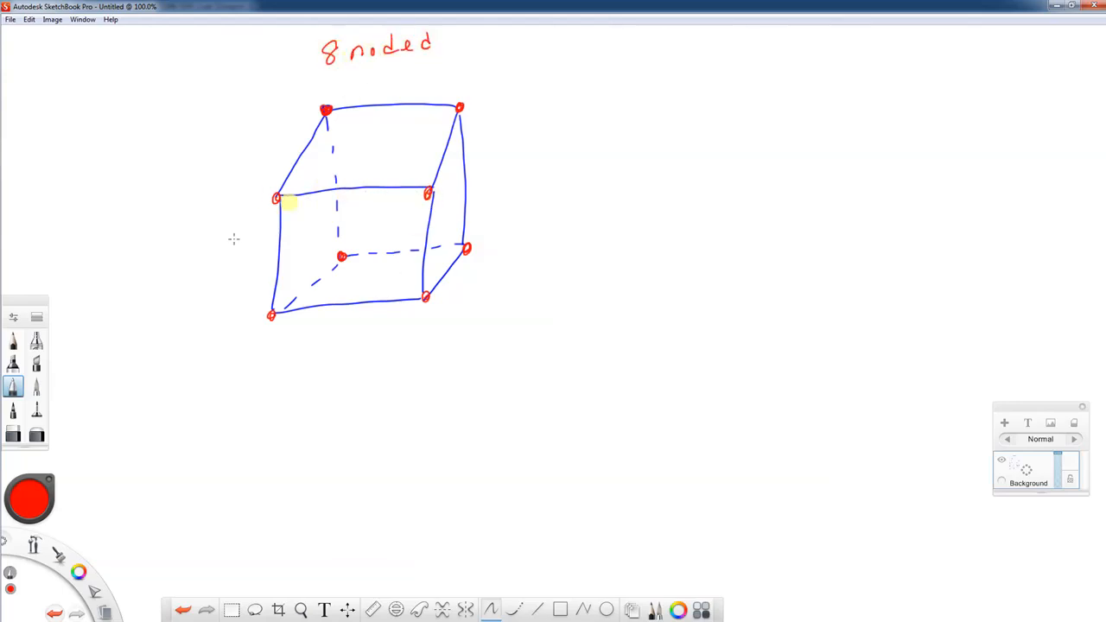
# Step: Copy the cube with its corner nodes and place the duplicate beside the original on the same canvas
pyautogui.click(230, 610)
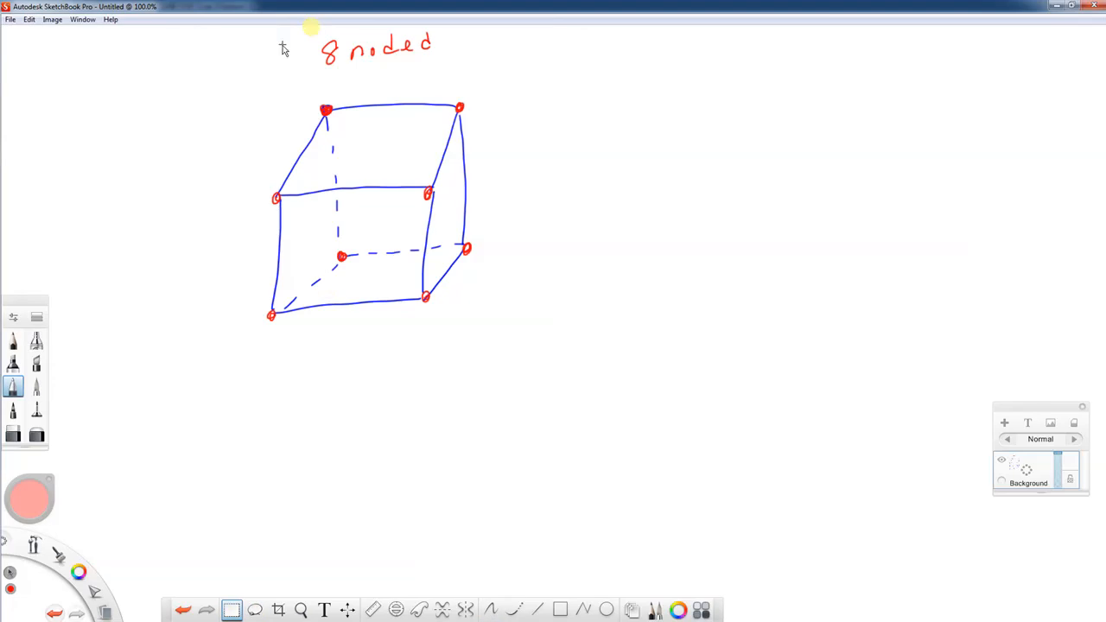
pyautogui.moveTo(237, 97); pyautogui.dragTo(529, 326)
pyautogui.click(28, 19)
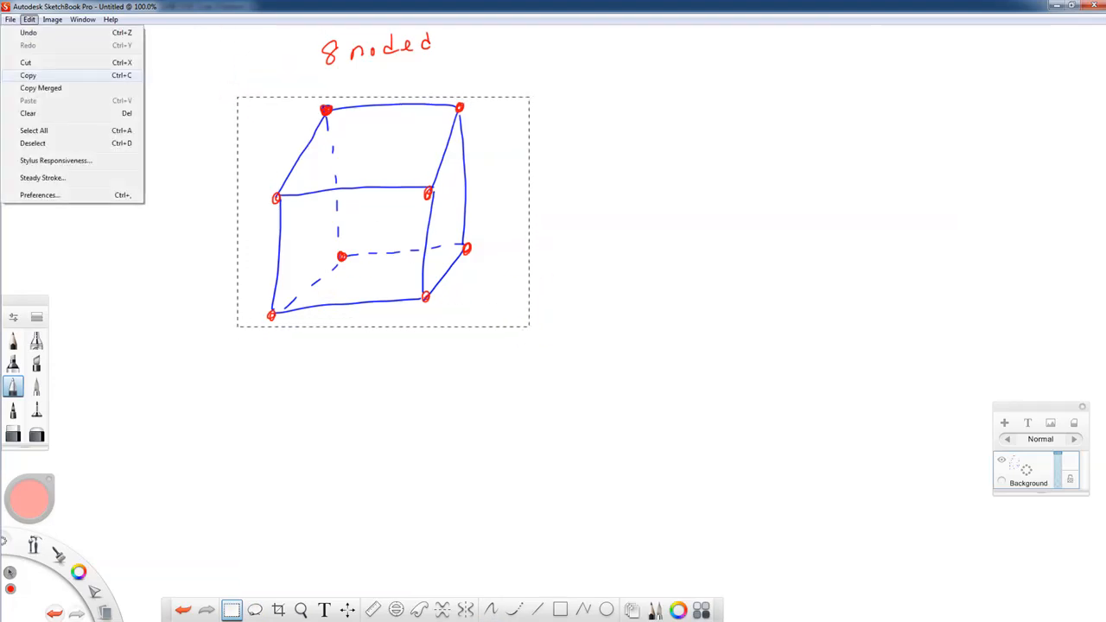
pyautogui.click(29, 76)
pyautogui.click(29, 19)
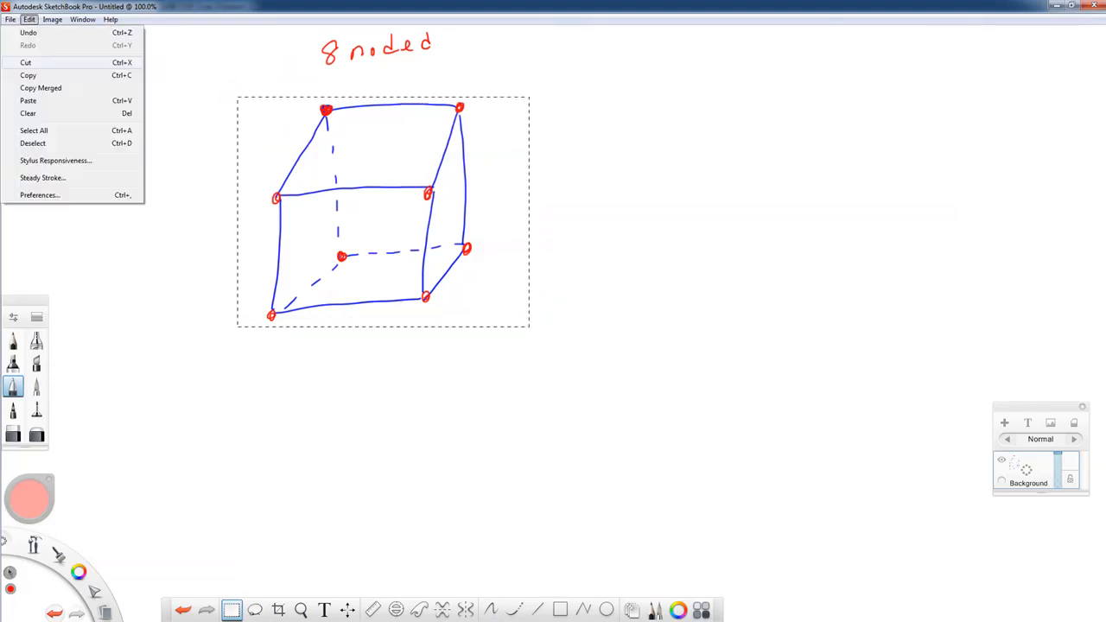
pyautogui.click(30, 99)
pyautogui.moveTo(525, 223); pyautogui.dragTo(761, 119)
pyautogui.click(745, 137)
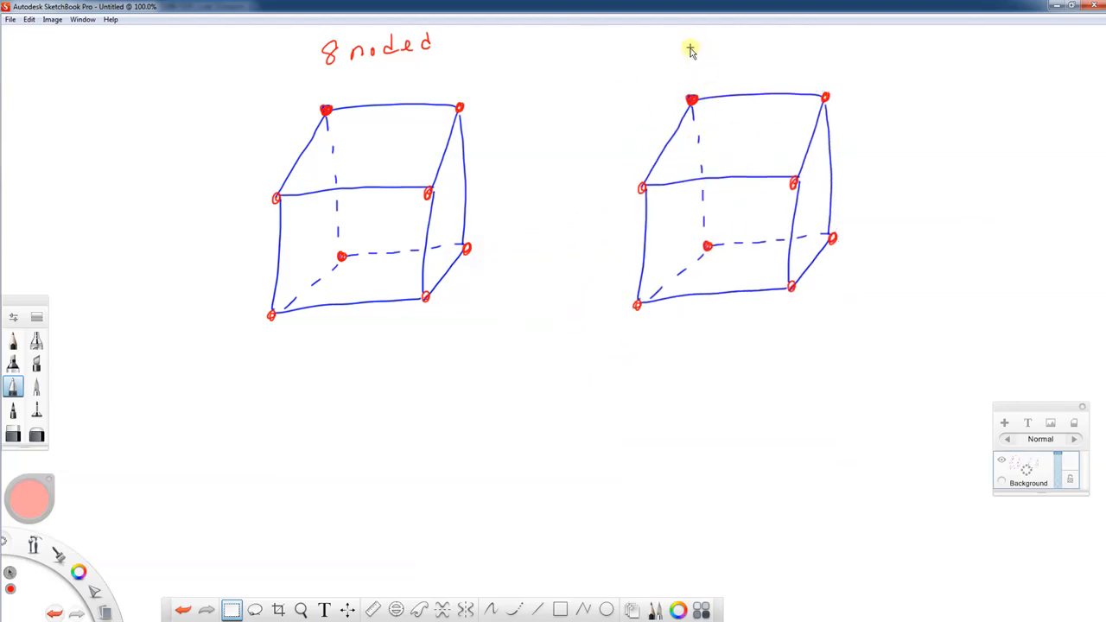
# Step: Write the red heading "20-noded" above the copied cube
pyautogui.click(12, 386)
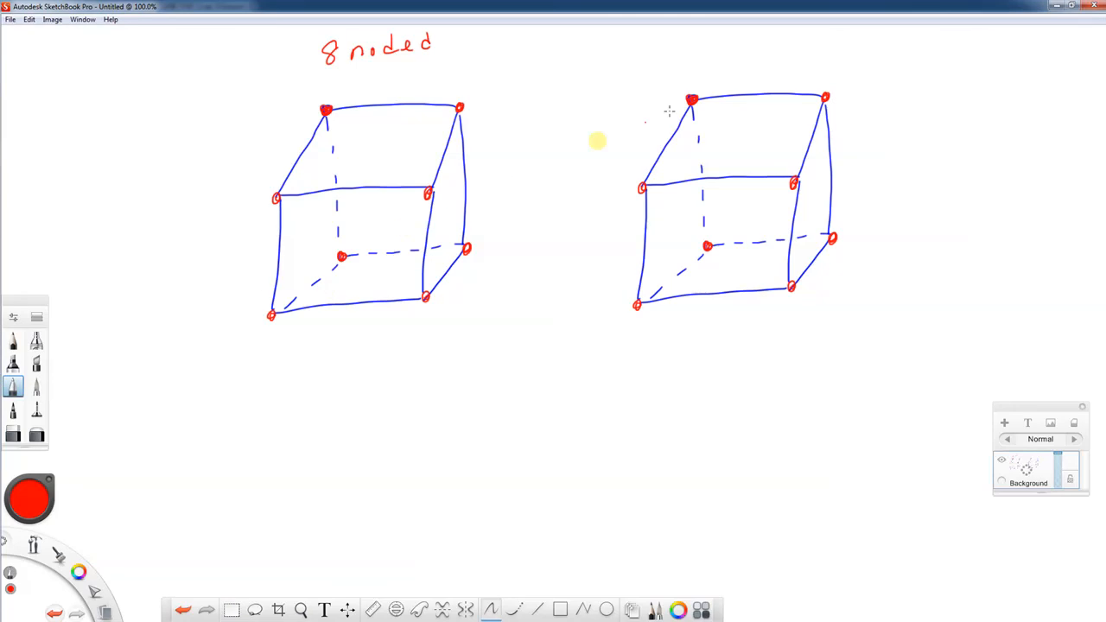
pyautogui.moveTo(703, 45)
pyautogui.mouseDown()
pyautogui.moveTo(719, 56)
pyautogui.moveTo(817, 48)
pyautogui.mouseUp()
pyautogui.moveTo(820, 45); pyautogui.dragTo(827, 37)
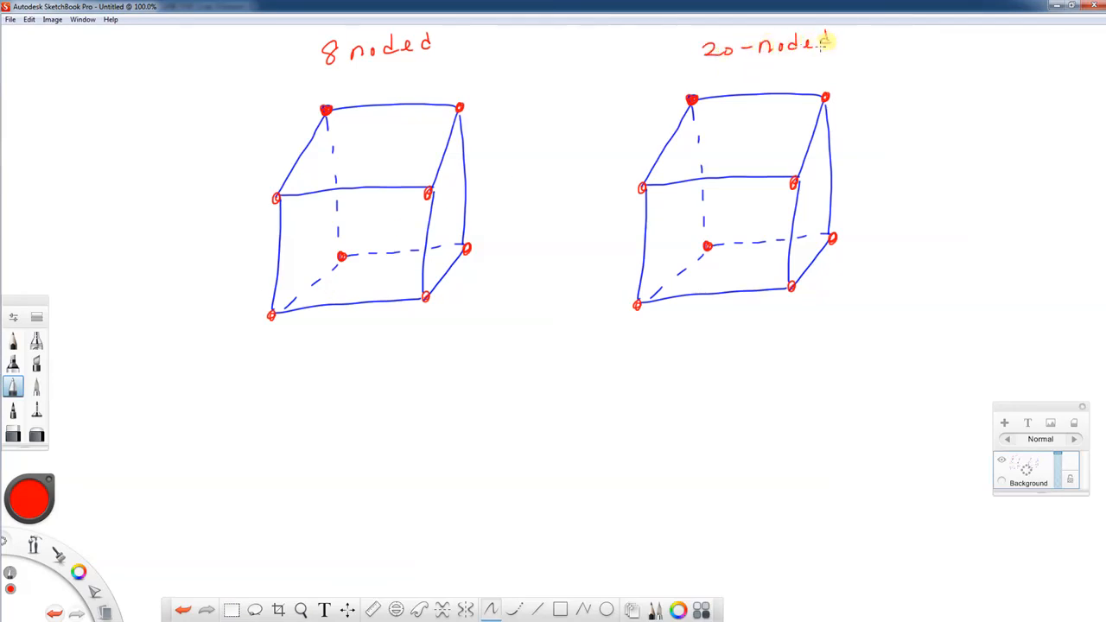
# Step: Add red midside nodes to the four top edges of the 20-noded cube and write "8 + 4" beside it
pyautogui.moveTo(754, 97); pyautogui.dragTo(756, 92)
pyautogui.moveTo(668, 138); pyautogui.dragTo(670, 135)
pyautogui.moveTo(729, 177); pyautogui.dragTo(726, 176)
pyautogui.moveTo(807, 141); pyautogui.dragTo(810, 139)
pyautogui.moveTo(914, 59)
pyautogui.mouseDown()
pyautogui.moveTo(906, 69)
pyautogui.moveTo(948, 66)
pyautogui.moveTo(939, 76)
pyautogui.moveTo(970, 67)
pyautogui.mouseUp()
pyautogui.moveTo(965, 53); pyautogui.dragTo(965, 76)
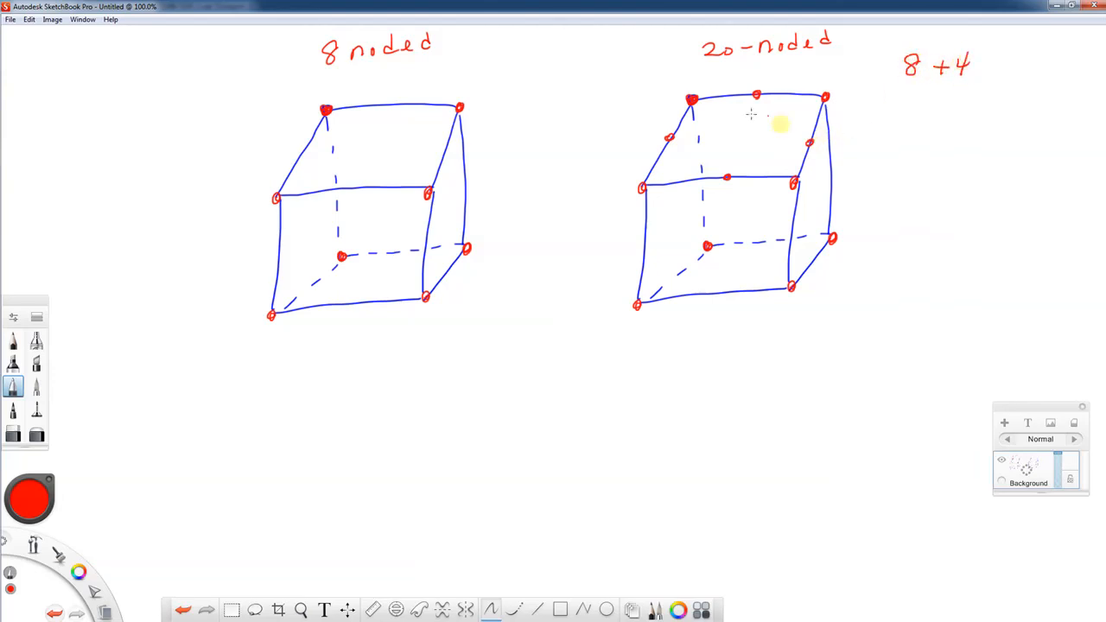
# Step: Add red midside nodes to the 20-noded cube's four vertical edges and extend the sum with "+ 4"
pyautogui.moveTo(701, 187); pyautogui.dragTo(702, 190)
pyautogui.moveTo(645, 222); pyautogui.dragTo(648, 228)
pyautogui.moveTo(790, 223); pyautogui.dragTo(793, 228)
pyautogui.moveTo(833, 183); pyautogui.dragTo(834, 179)
pyautogui.moveTo(986, 65)
pyautogui.mouseDown()
pyautogui.moveTo(1018, 62)
pyautogui.moveTo(1014, 71)
pyautogui.mouseUp()
# Step: Add red midside nodes to the 20-noded cube's four bottom edges and write another "+4" under the sum
pyautogui.moveTo(760, 240); pyautogui.dragTo(765, 244)
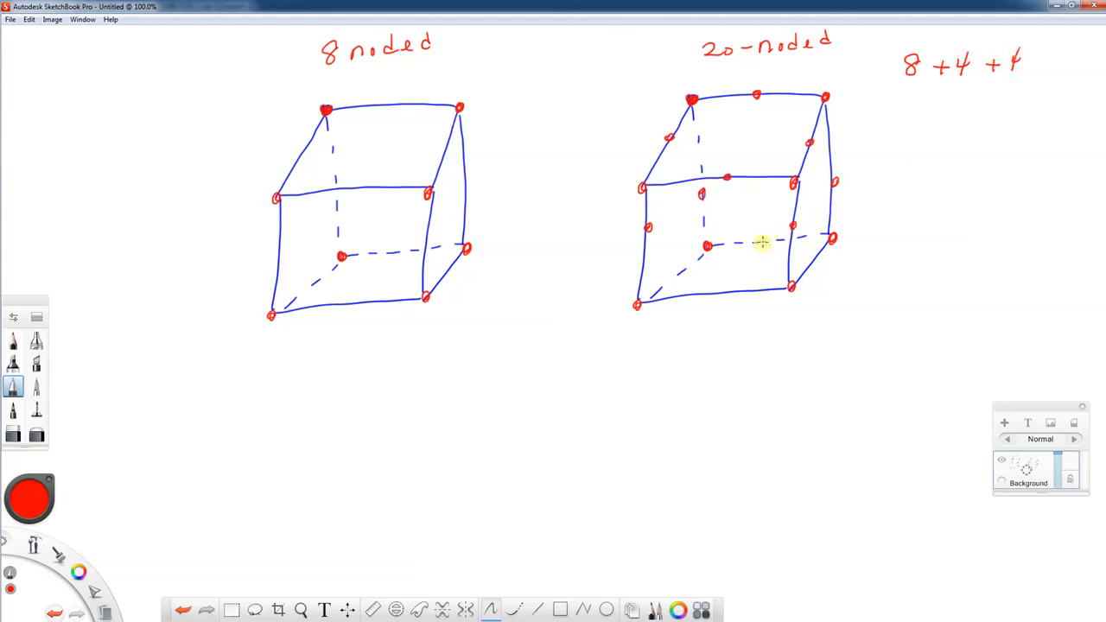
pyautogui.moveTo(680, 273); pyautogui.dragTo(712, 295)
pyautogui.moveTo(932, 107); pyautogui.dragTo(966, 106)
pyautogui.moveTo(965, 95); pyautogui.dragTo(962, 120)
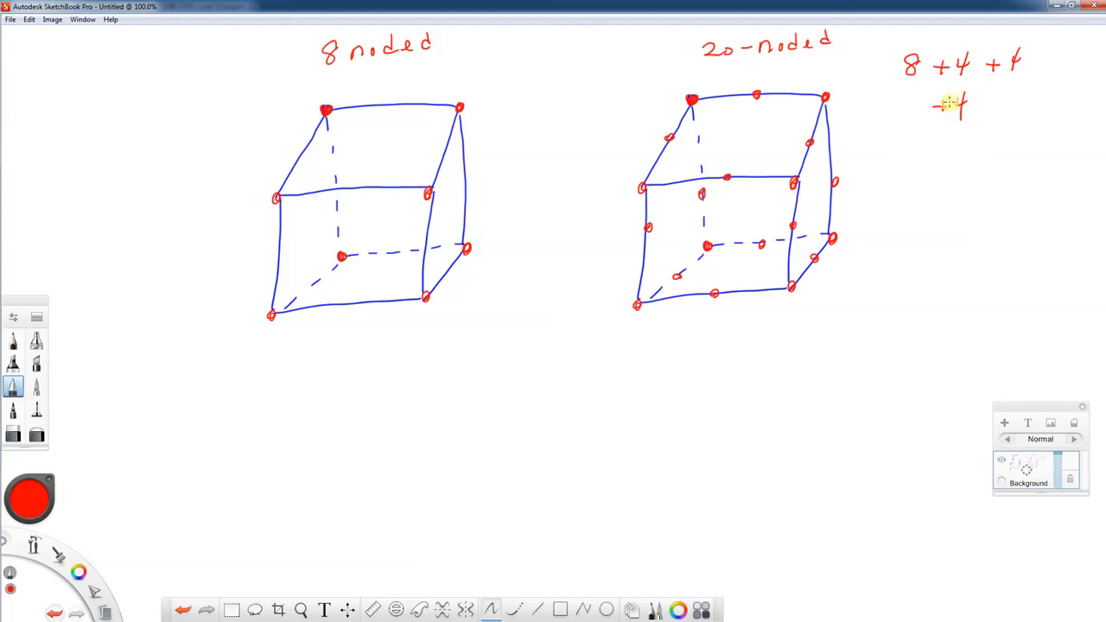
# Step: Complete the node sum by writing "= 20 nodes" in red
pyautogui.moveTo(993, 101); pyautogui.dragTo(1007, 101)
pyautogui.moveTo(994, 109); pyautogui.dragTo(1036, 115)
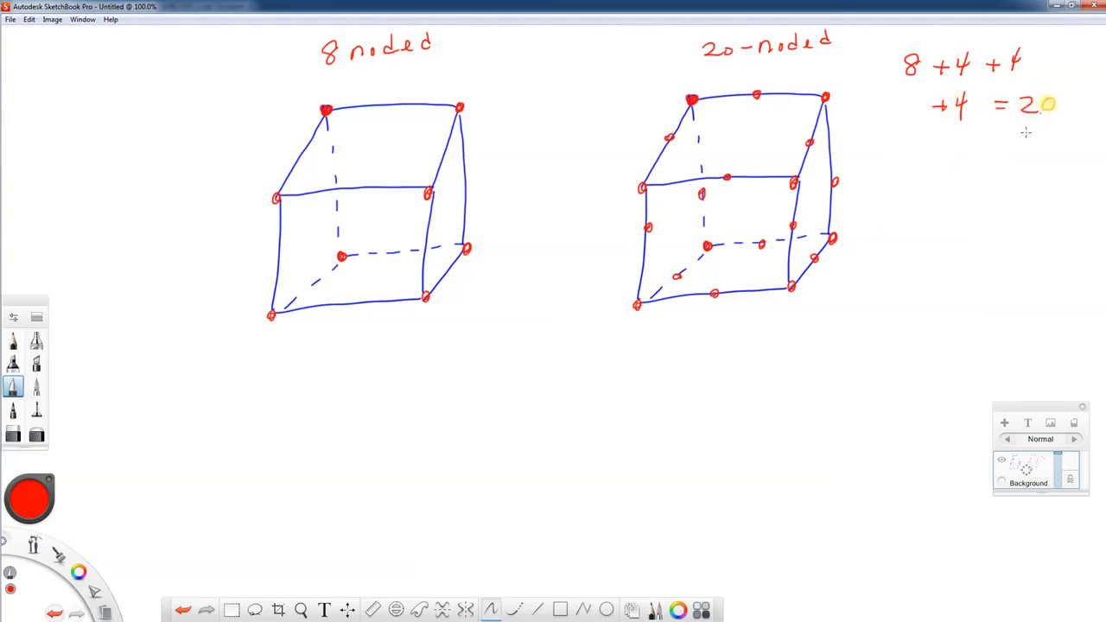
pyautogui.moveTo(979, 147); pyautogui.dragTo(994, 158)
pyautogui.moveTo(996, 148); pyautogui.dragTo(1018, 158)
pyautogui.moveTo(1020, 132)
pyautogui.mouseDown()
pyautogui.moveTo(1023, 150)
pyautogui.moveTo(1040, 155)
pyautogui.mouseUp()
pyautogui.moveTo(1052, 142); pyautogui.dragTo(1044, 157)
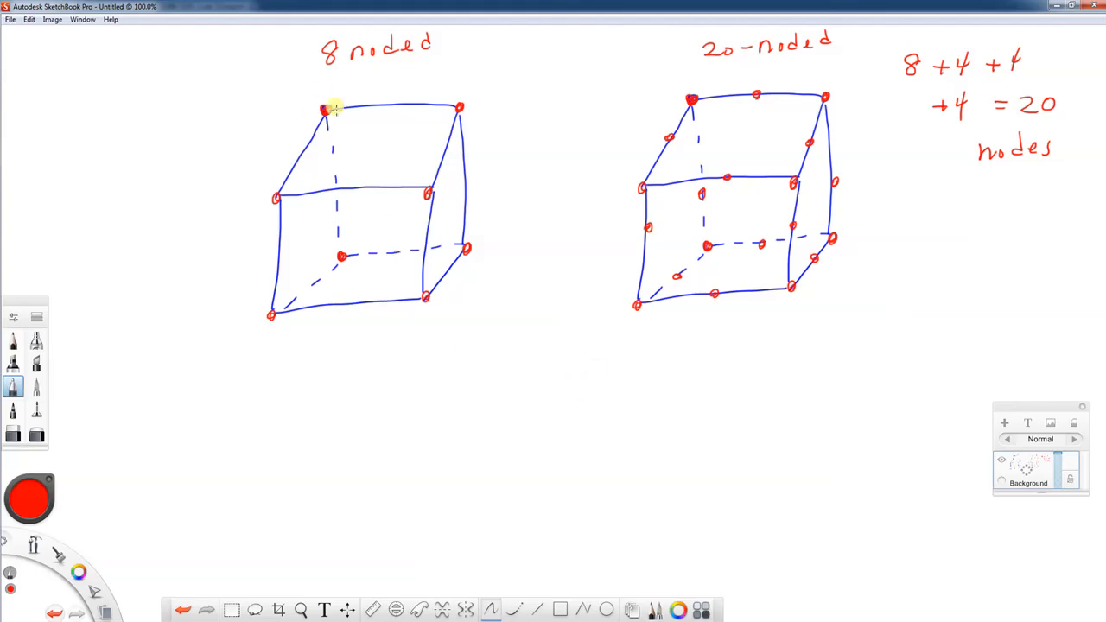
# Step: Draw two red nodes below the 8-noded cube and connect them with a blue line
pyautogui.moveTo(264, 432); pyautogui.dragTo(268, 431)
pyautogui.moveTo(415, 381); pyautogui.dragTo(419, 385)
pyautogui.moveTo(80, 570); pyautogui.dragTo(51, 603)
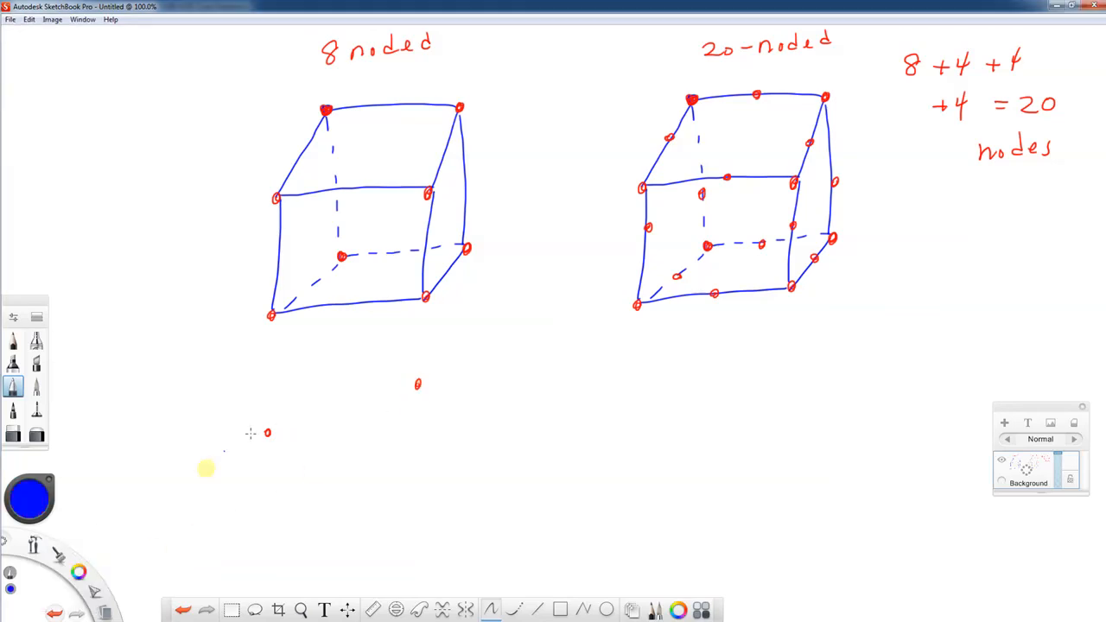
pyautogui.moveTo(269, 432); pyautogui.dragTo(417, 384)
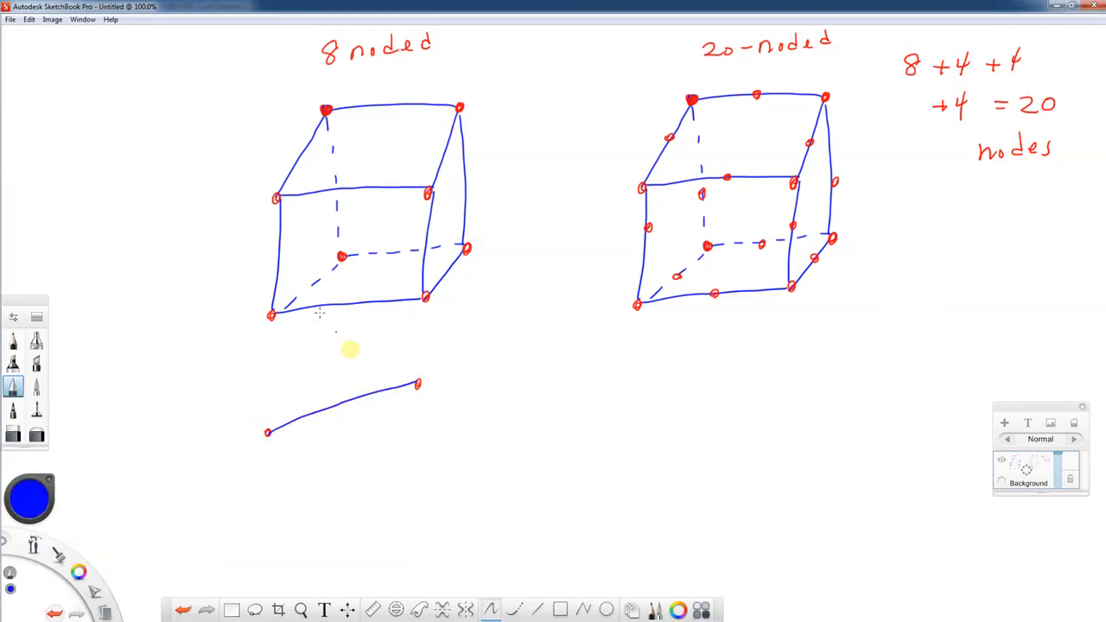
# Step: Label the front top edge's ends A and B in blue on both cubes and on the line below the 8-noded cube
pyautogui.moveTo(243, 213)
pyautogui.mouseDown()
pyautogui.moveTo(247, 222)
pyautogui.moveTo(254, 214)
pyautogui.mouseUp()
pyautogui.moveTo(404, 155); pyautogui.dragTo(411, 177)
pyautogui.moveTo(241, 455); pyautogui.dragTo(252, 446)
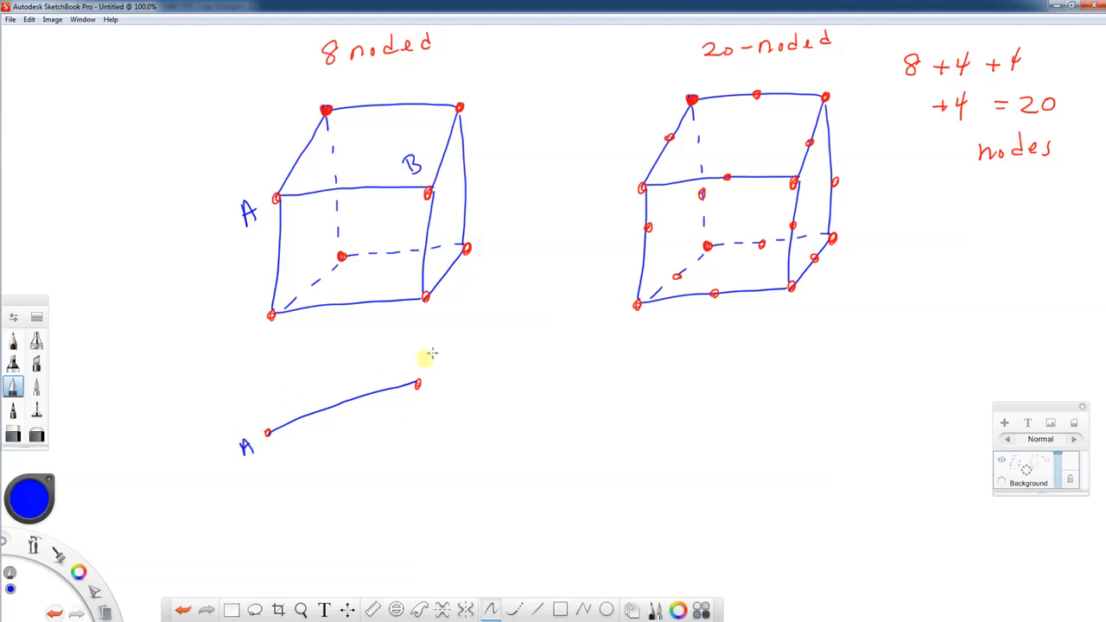
pyautogui.moveTo(428, 362); pyautogui.dragTo(430, 377)
pyautogui.moveTo(606, 198)
pyautogui.mouseDown()
pyautogui.moveTo(612, 178)
pyautogui.moveTo(618, 198)
pyautogui.mouseUp()
pyautogui.moveTo(607, 191); pyautogui.dragTo(616, 189)
pyautogui.moveTo(810, 170); pyautogui.dragTo(812, 183)
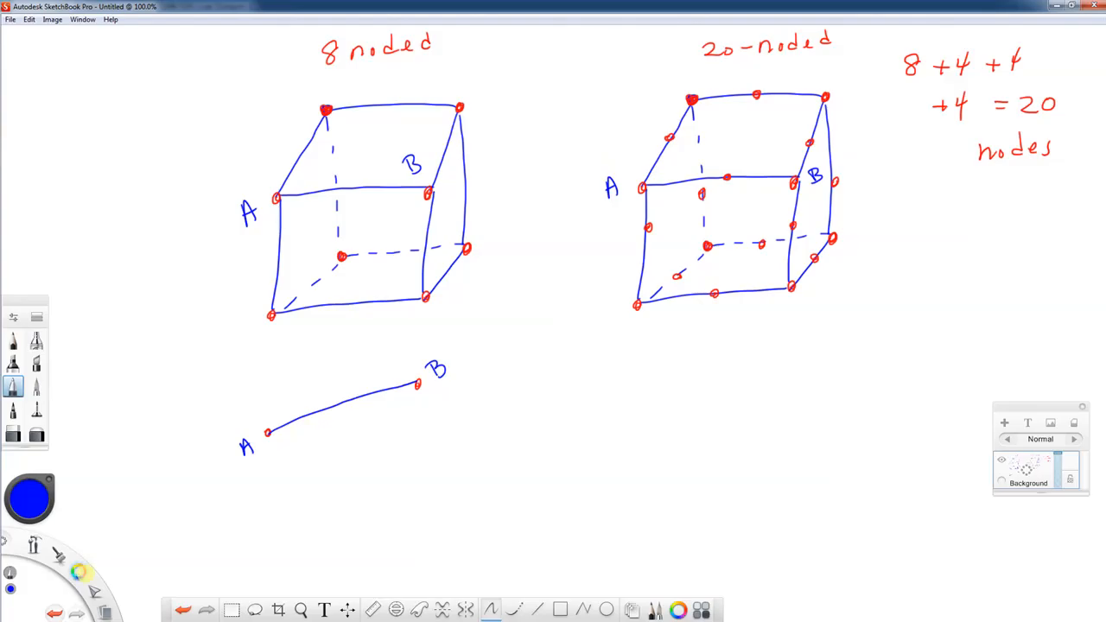
# Step: Draw three red nodes below the 20-noded cube and connect them with a blue curve
pyautogui.moveTo(80, 572); pyautogui.dragTo(43, 556)
pyautogui.moveTo(610, 383); pyautogui.dragTo(610, 380)
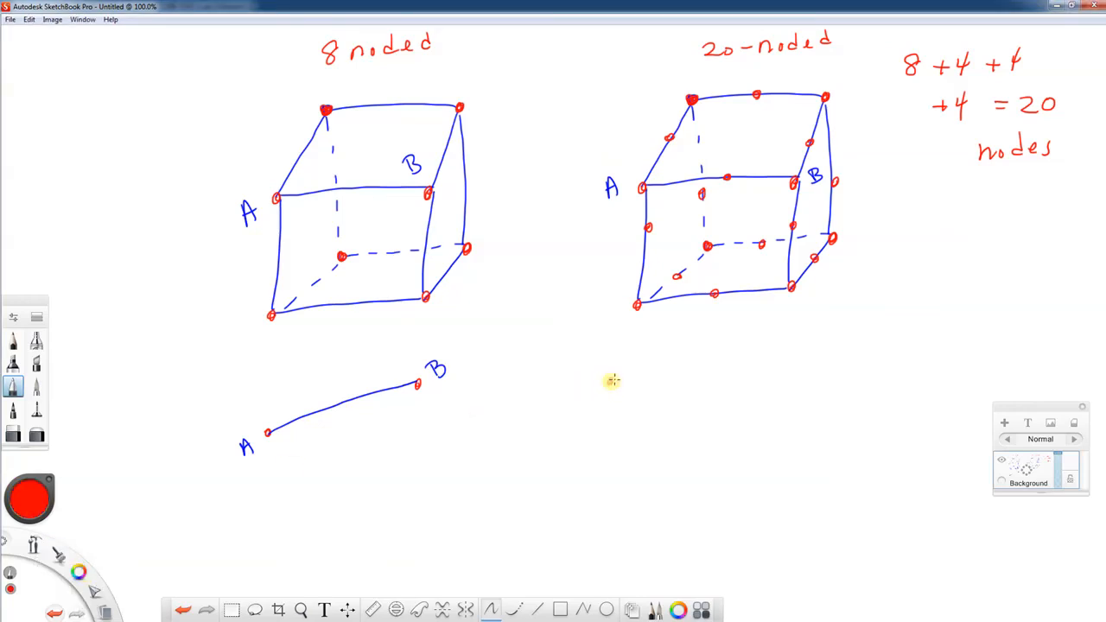
pyautogui.click(703, 344)
pyautogui.click(792, 361)
pyautogui.moveTo(79, 572); pyautogui.dragTo(65, 582)
pyautogui.moveTo(609, 381)
pyautogui.mouseDown()
pyautogui.moveTo(647, 357)
pyautogui.moveTo(790, 351)
pyautogui.mouseUp()
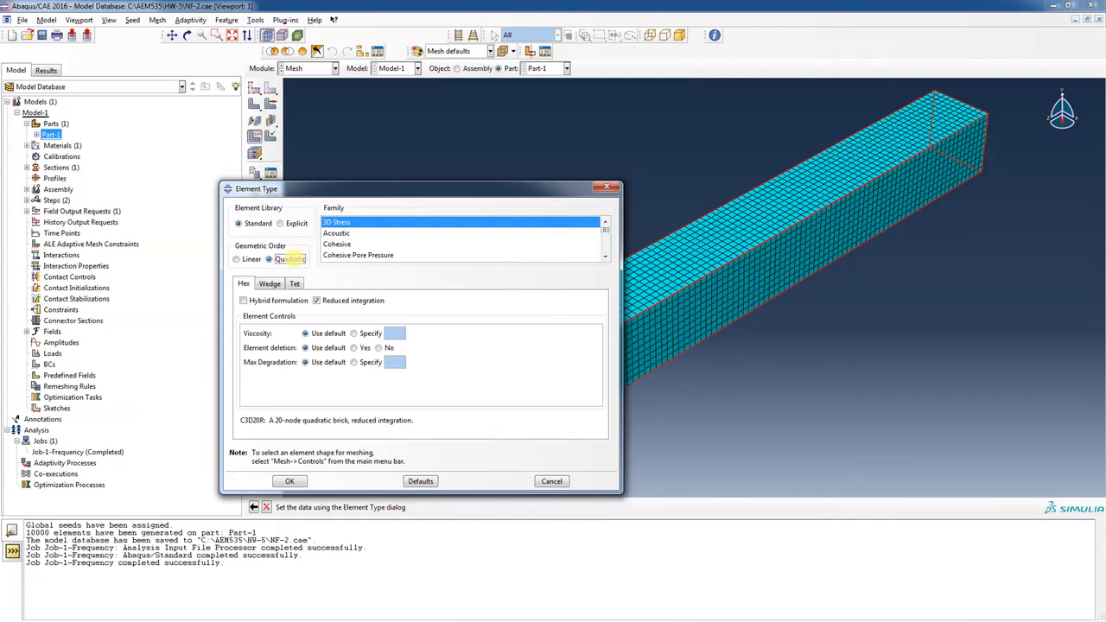
# Step: Switch back to Abaqus/CAE, apply the quadratic element type to the beam and resubmit Job-1-Frequency, overwriting the existing job files
pyautogui.click(289, 481)
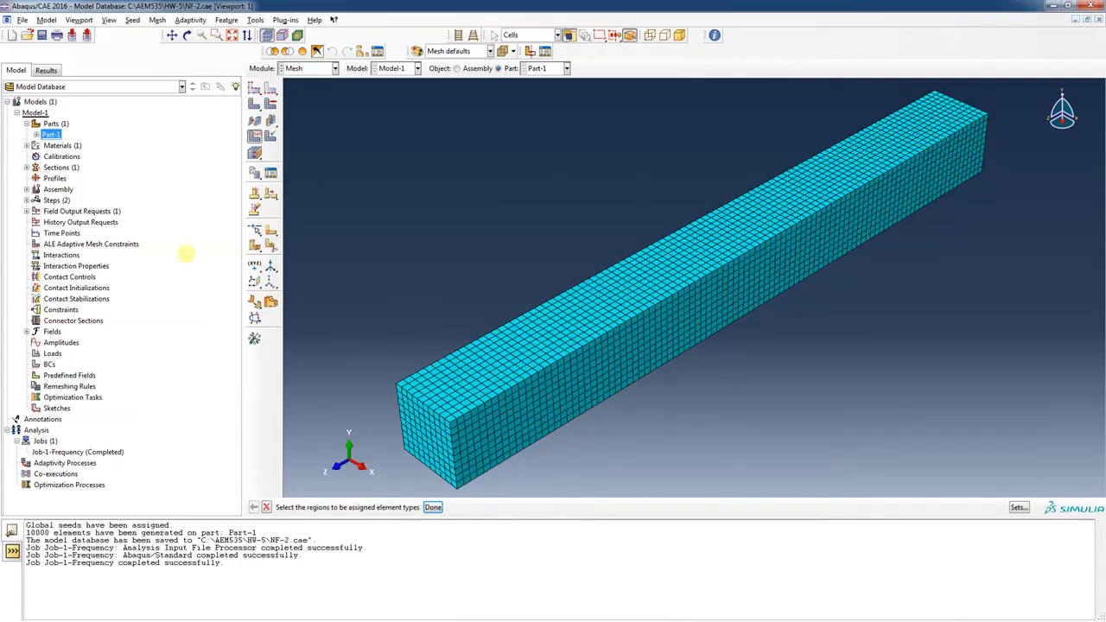
pyautogui.rightClick(69, 452)
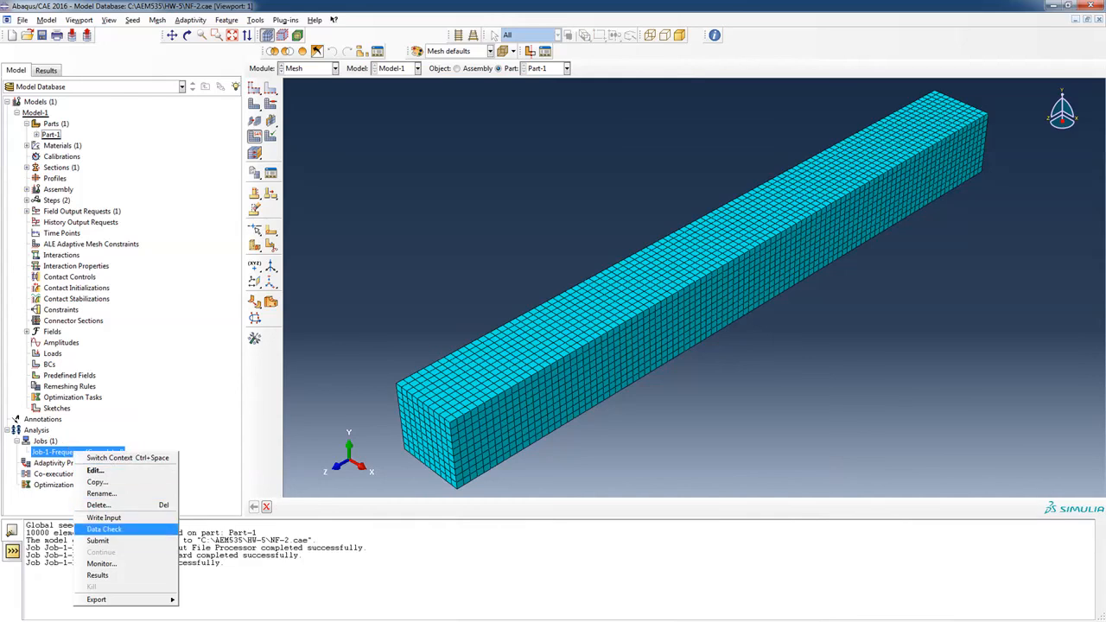
pyautogui.click(97, 540)
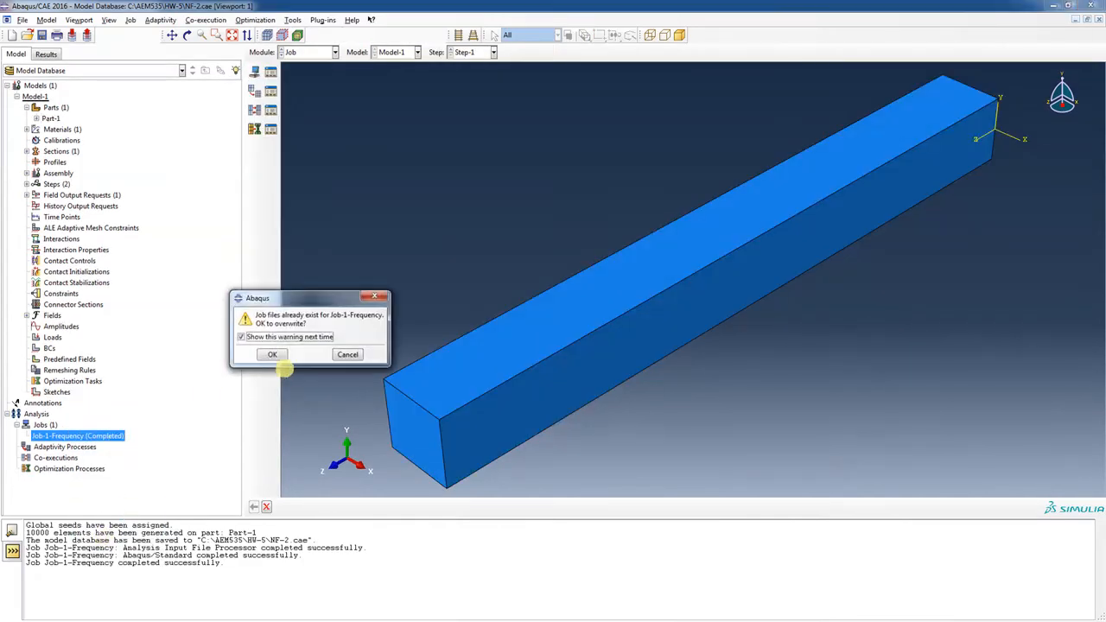
pyautogui.click(273, 354)
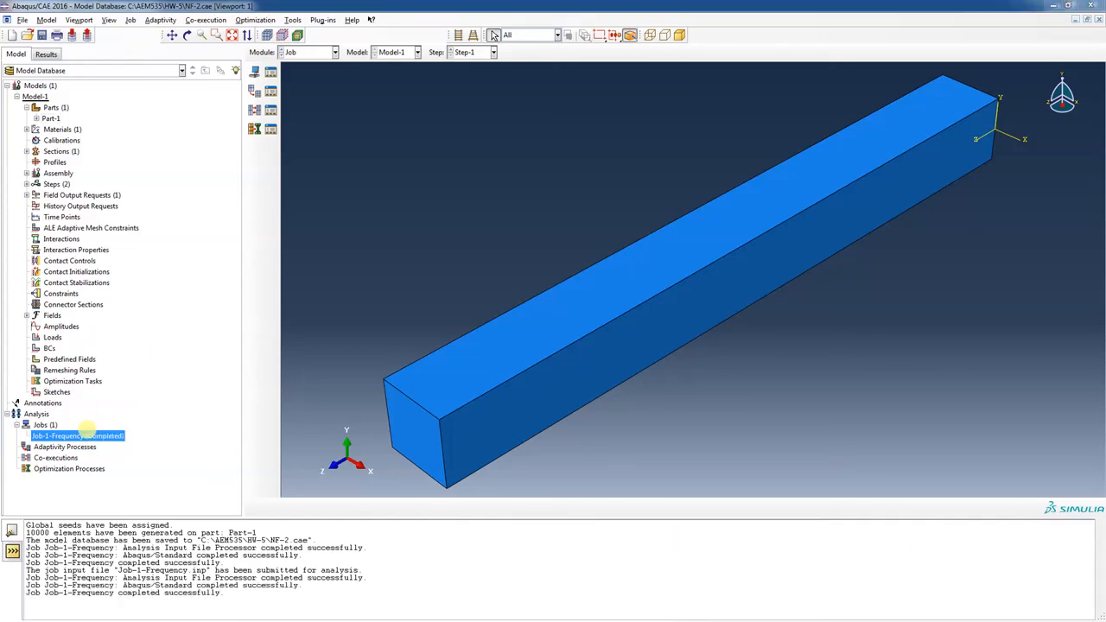
# Step: Open the results of the rerun Job-1-Frequency, expand the Step-1 frames and select Frame 7
pyautogui.rightClick(86, 435)
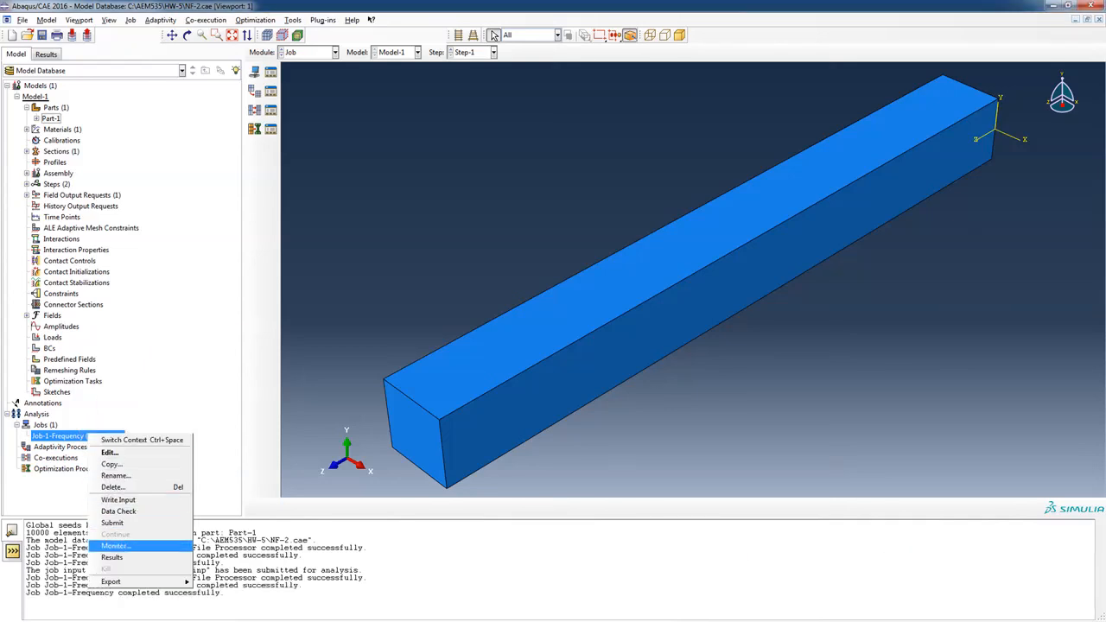
pyautogui.click(126, 557)
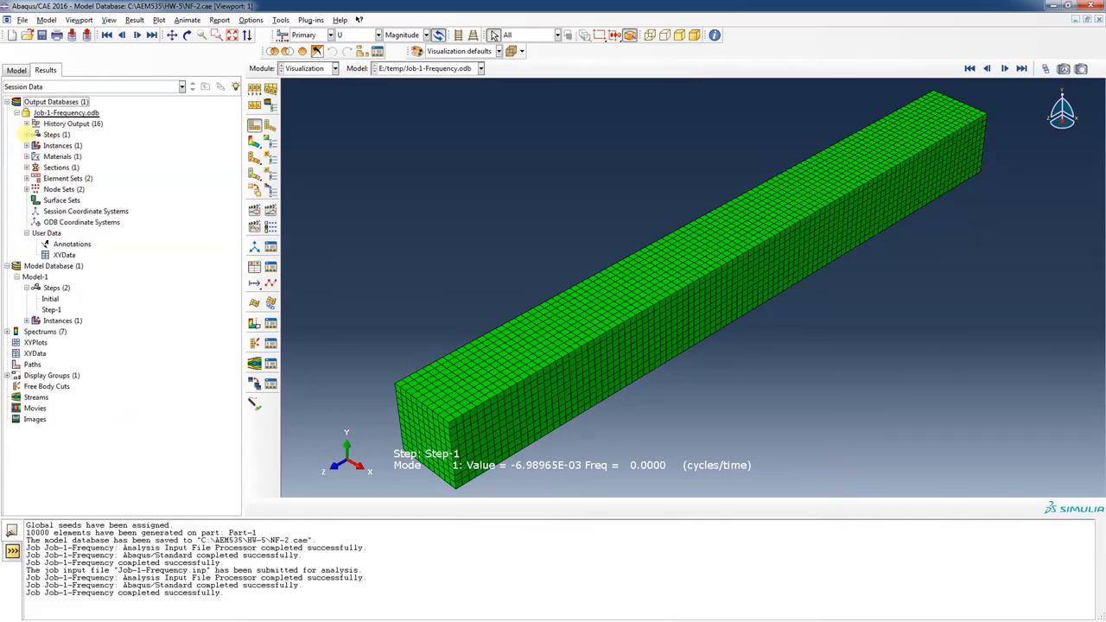
pyautogui.click(26, 135)
pyautogui.click(45, 157)
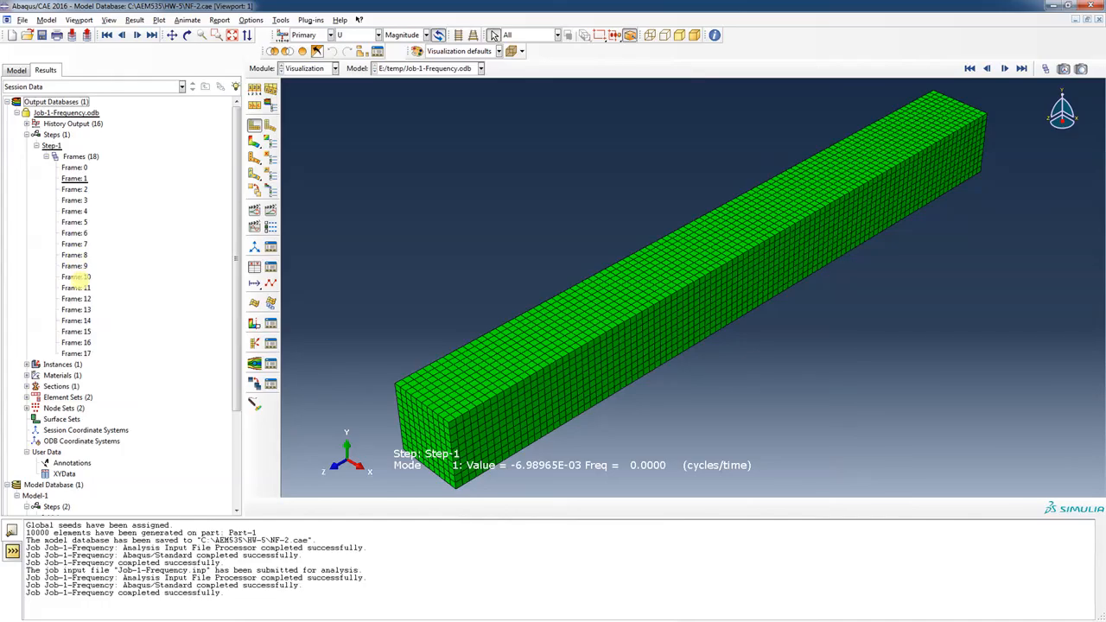
pyautogui.click(74, 244)
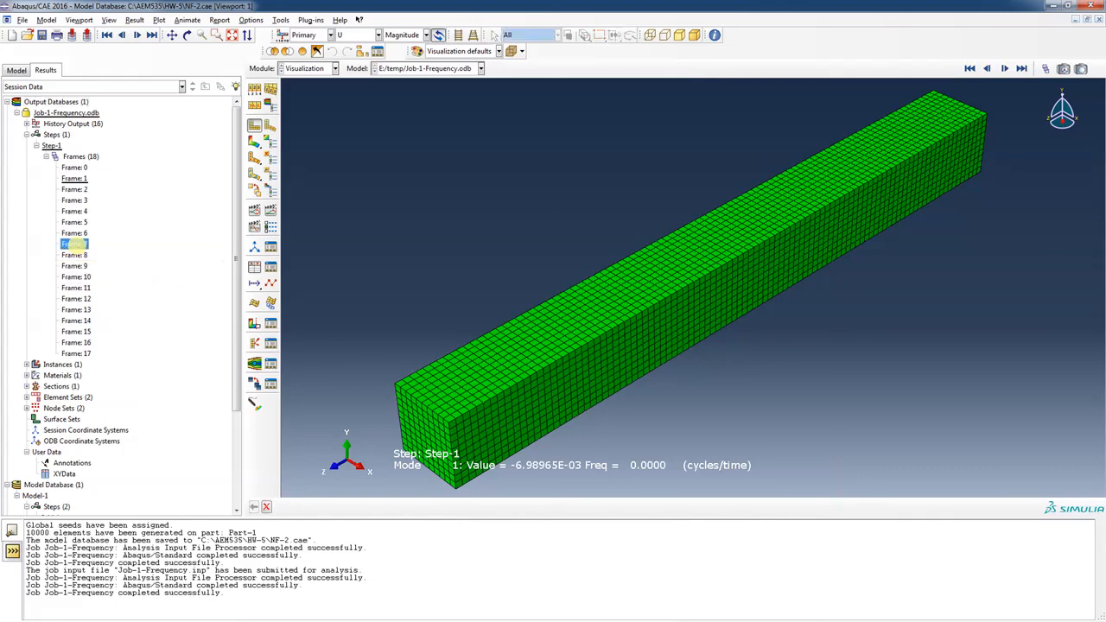